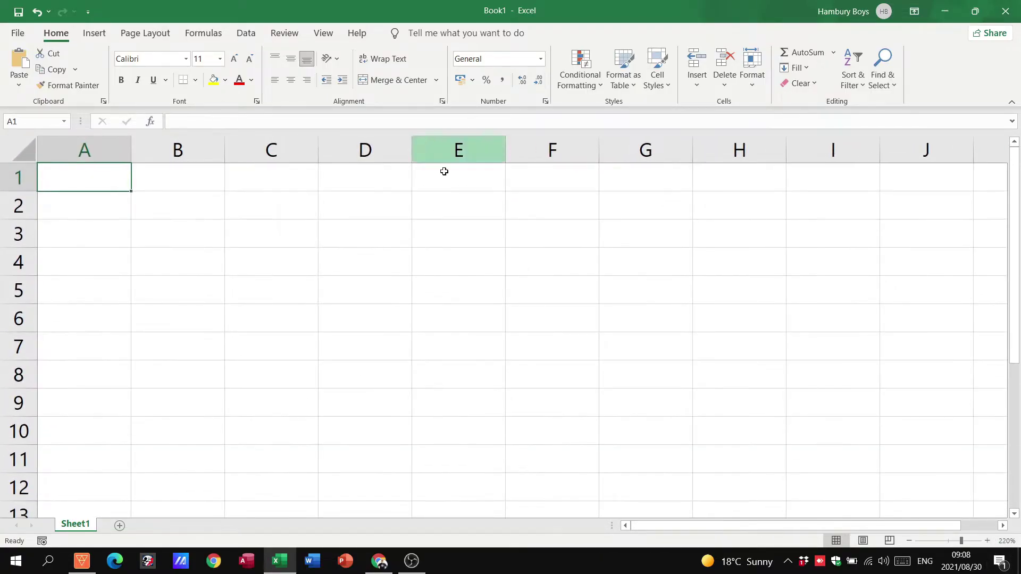
Step: Enter the date 30 aug 2021 in cell C4
{"action": "left_click", "coordinate": [290, 257]}
{"action": "type", "text": "30 aug"}
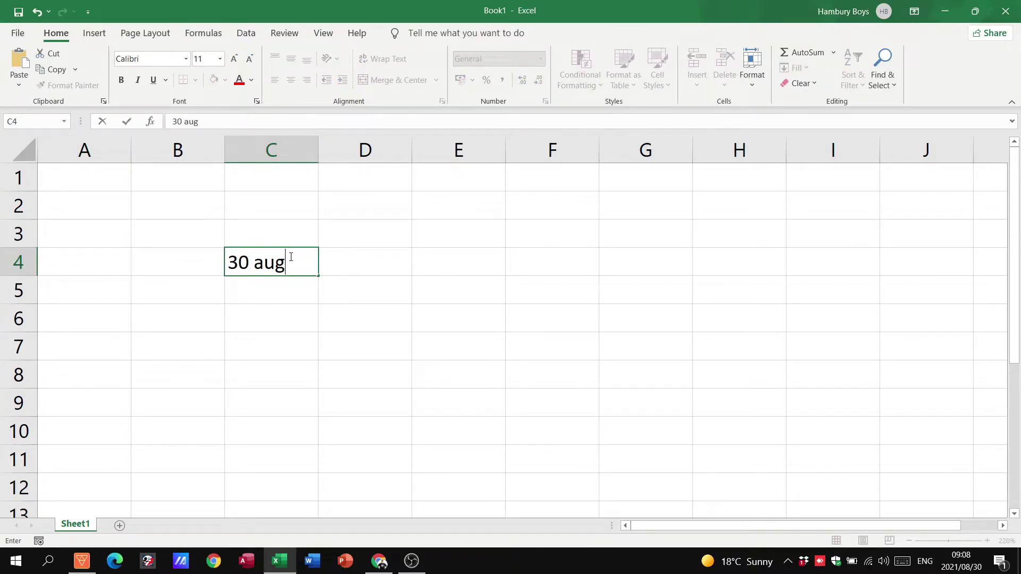
{"action": "type", "text": " 2021"}
{"action": "key", "text": "Return"}
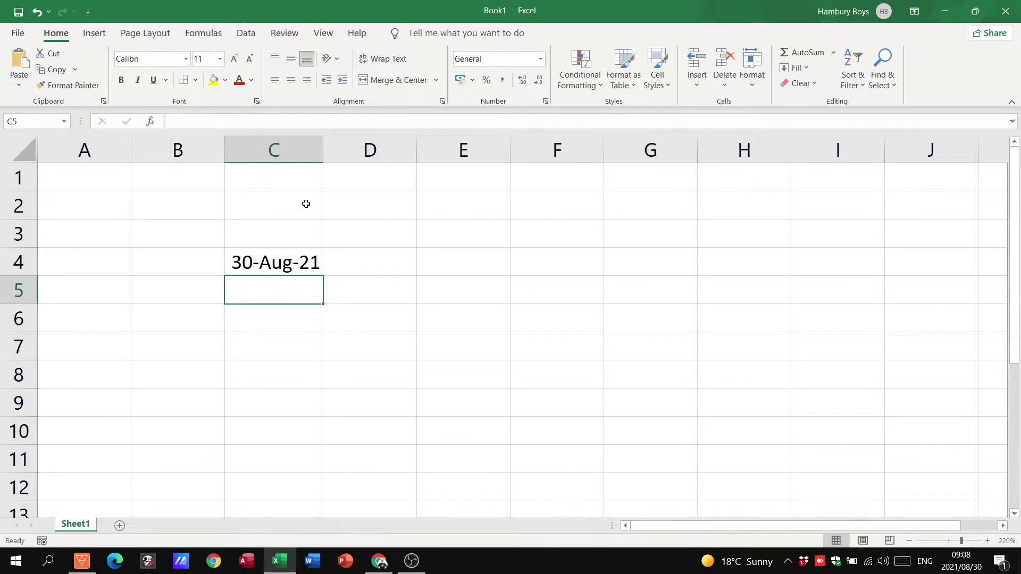
Step: Format C4 with the '14 March 2012' long Date style so it shows 30 August 2021
{"action": "left_click", "coordinate": [297, 262]}
{"action": "right_click", "coordinate": [298, 266]}
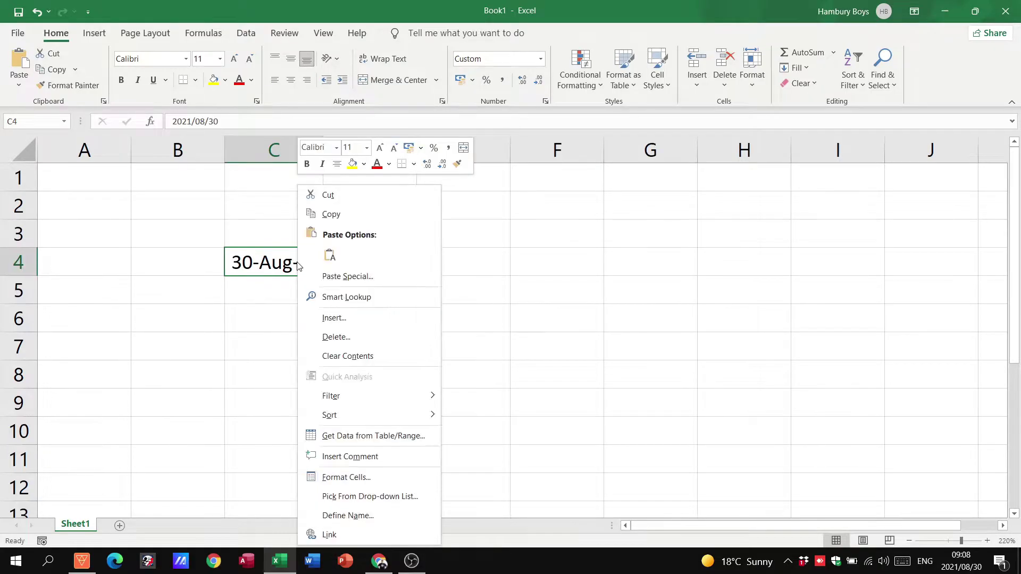
{"action": "left_click", "coordinate": [350, 477]}
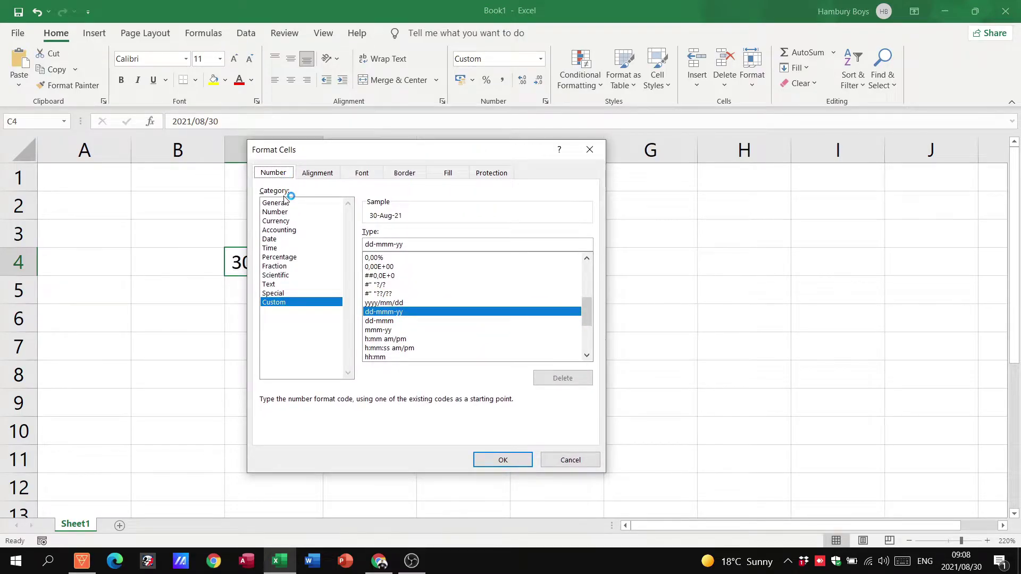
{"action": "left_click", "coordinate": [285, 242]}
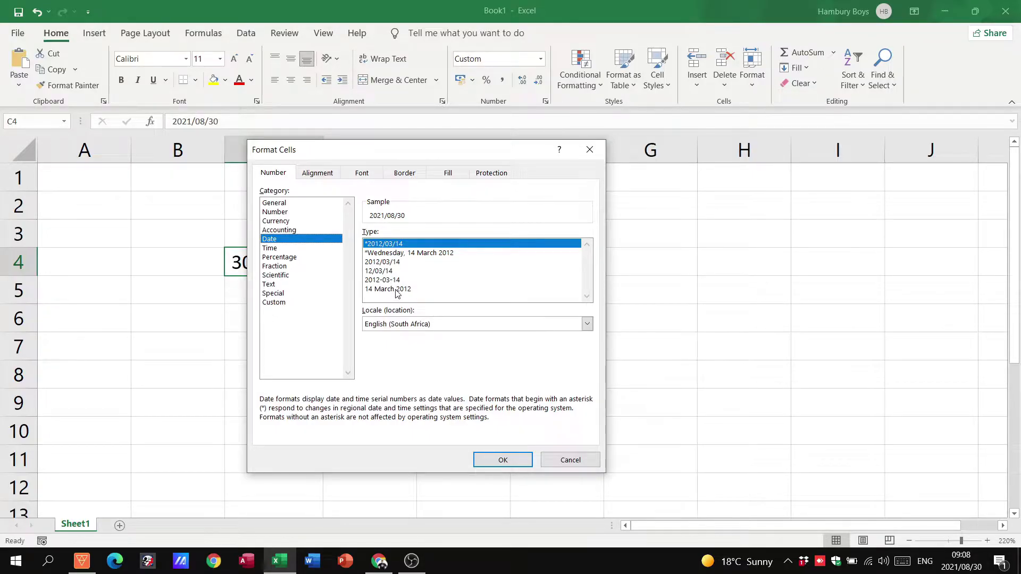
{"action": "left_click", "coordinate": [396, 291]}
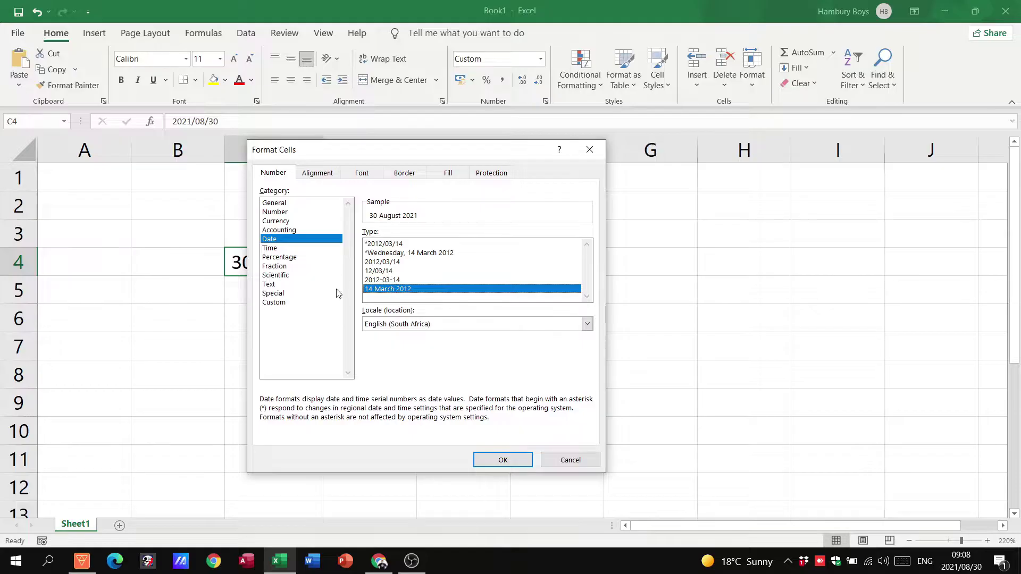
{"action": "left_click", "coordinate": [509, 461]}
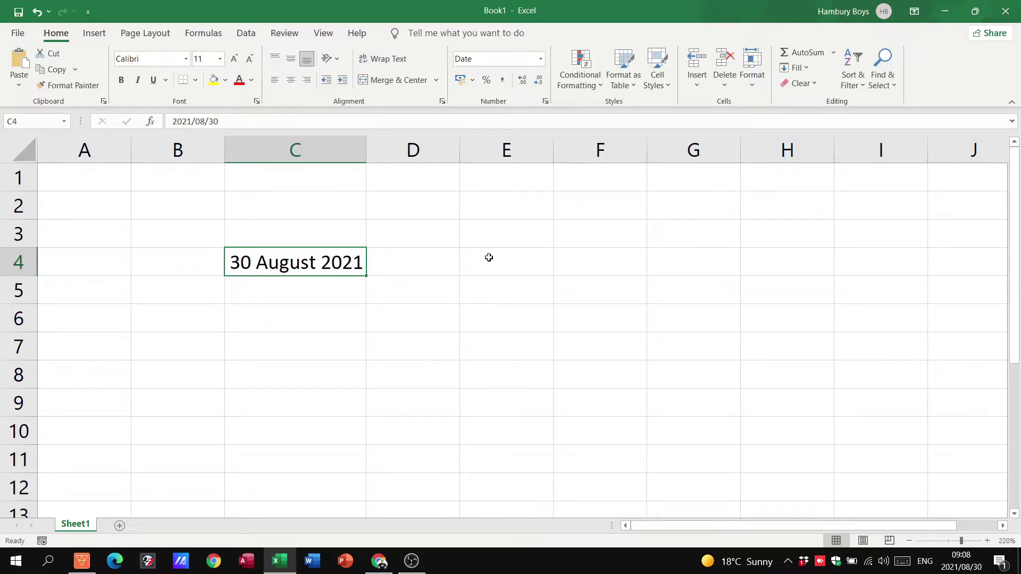
Step: Enter the phone number in E4 as a plain number
{"action": "left_click", "coordinate": [489, 258]}
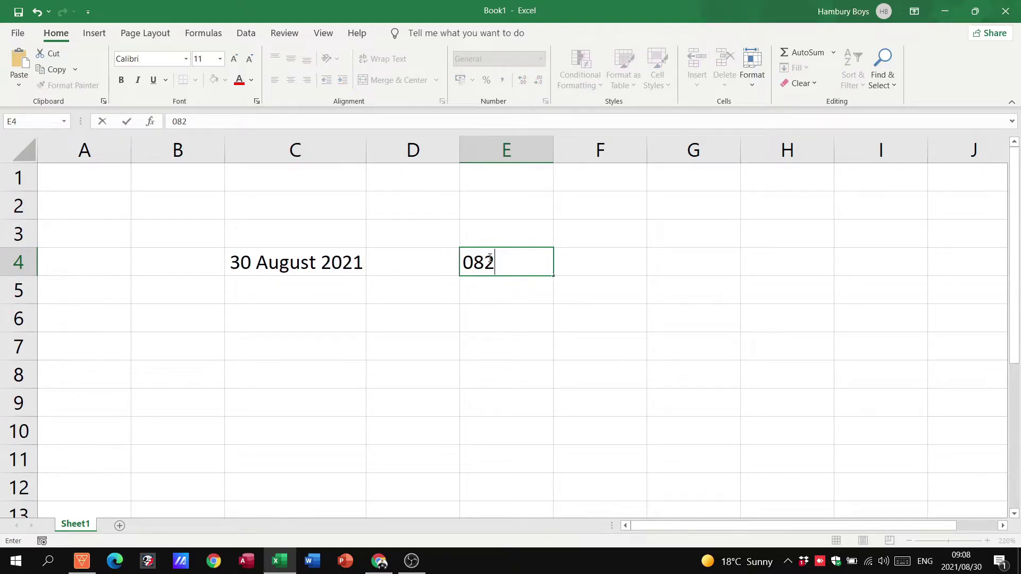
{"action": "key", "text": "Return"}
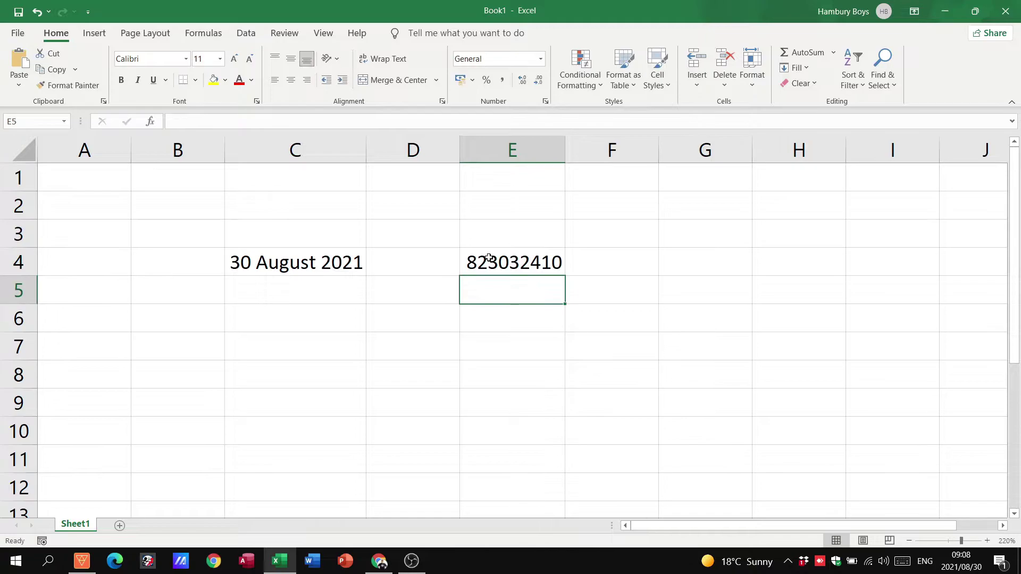
{"action": "left_click", "coordinate": [566, 151]}
Step: Set E5 to the Text number format and enter the phone number with its leading zero
{"action": "right_click", "coordinate": [505, 287]}
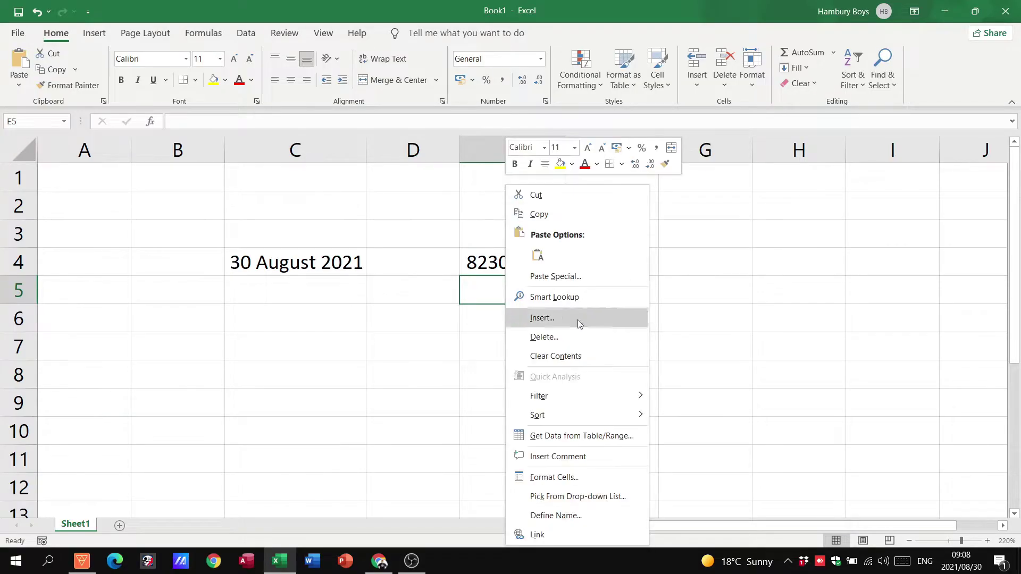
{"action": "left_click", "coordinate": [580, 479]}
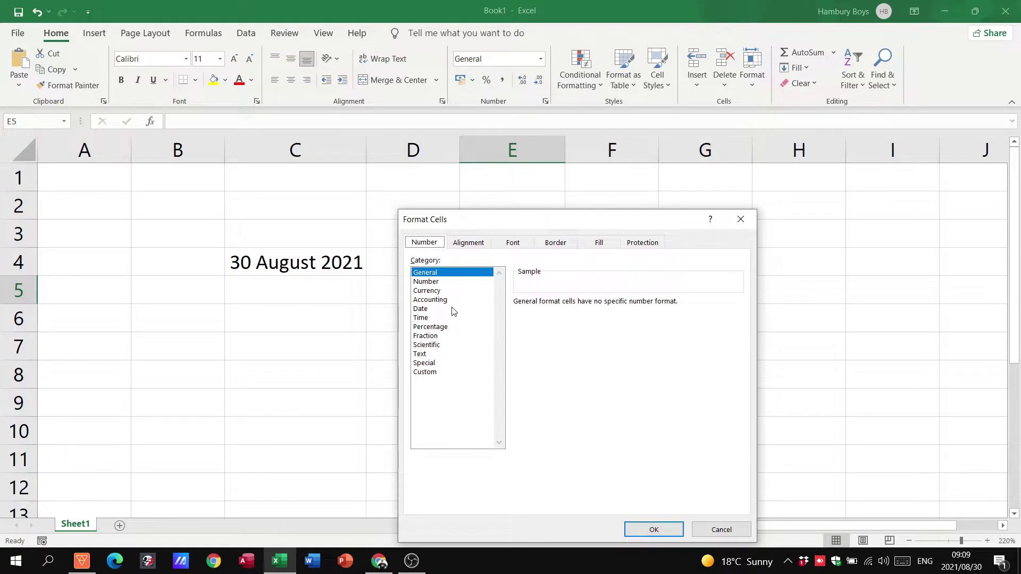
{"action": "left_click", "coordinate": [433, 355]}
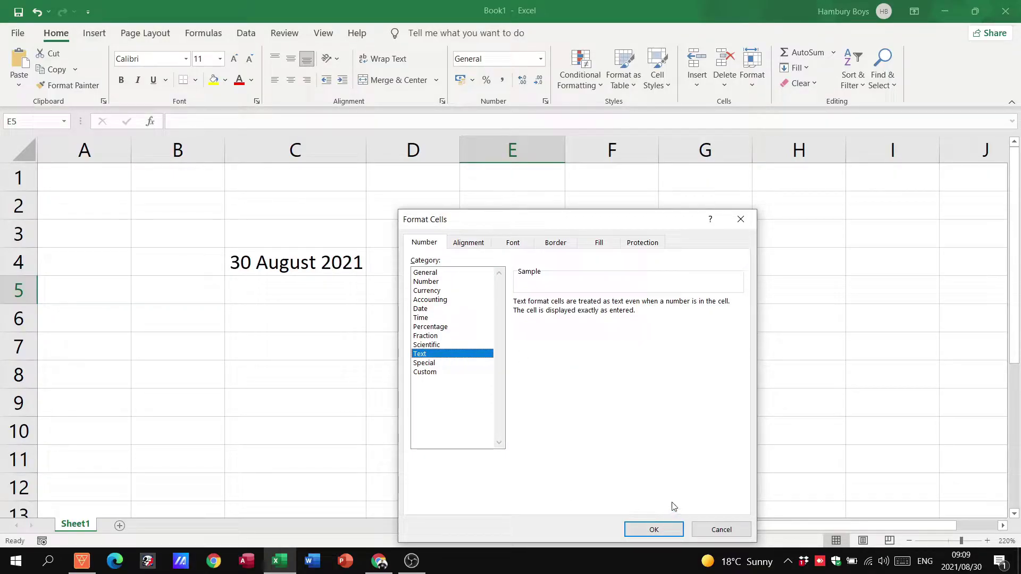
{"action": "left_click", "coordinate": [722, 530]}
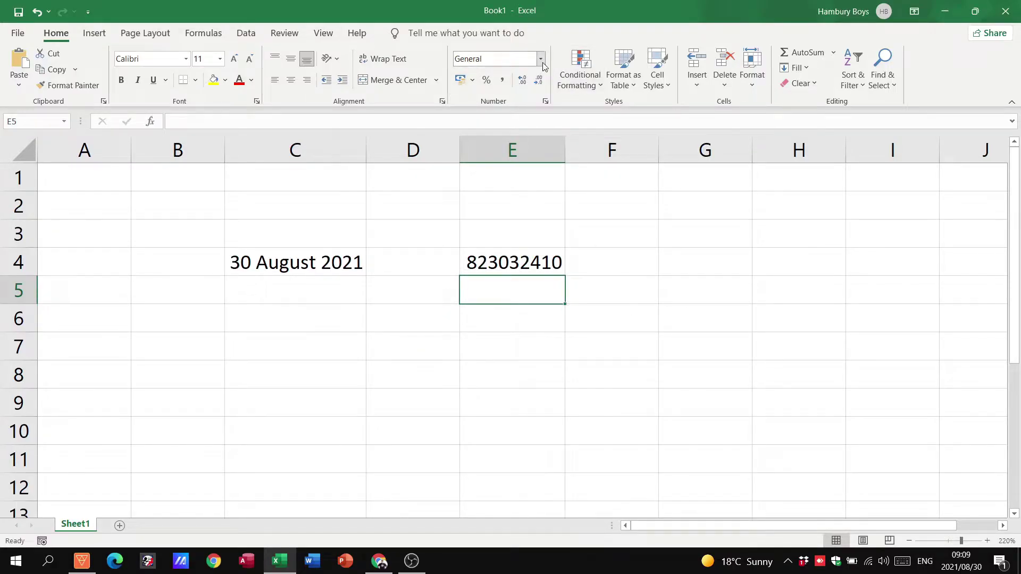
{"action": "left_click", "coordinate": [541, 59]}
{"action": "left_click_drag", "start_coordinate": [583, 321], "coordinate": [562, 361]}
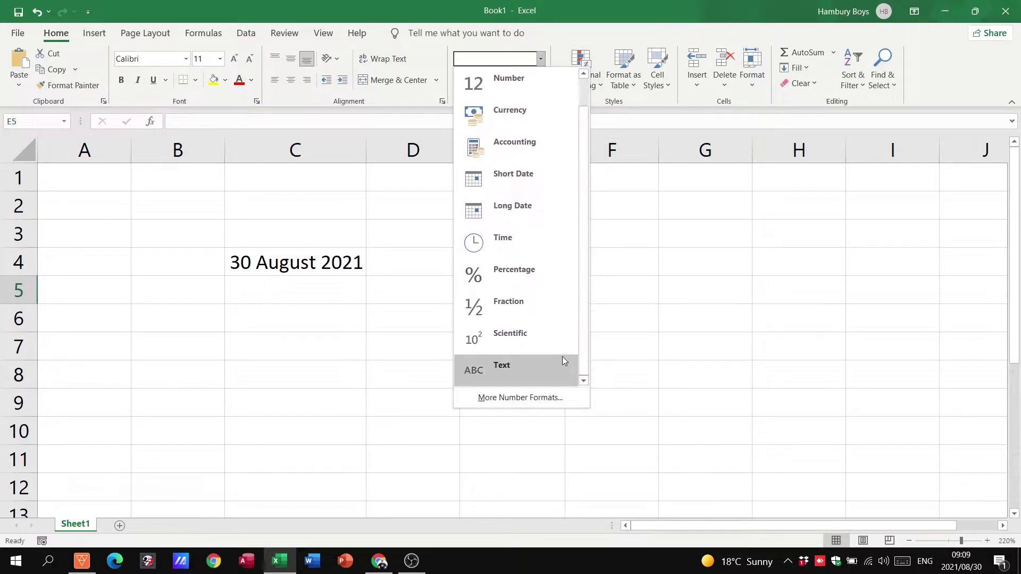
{"action": "left_click", "coordinate": [527, 365]}
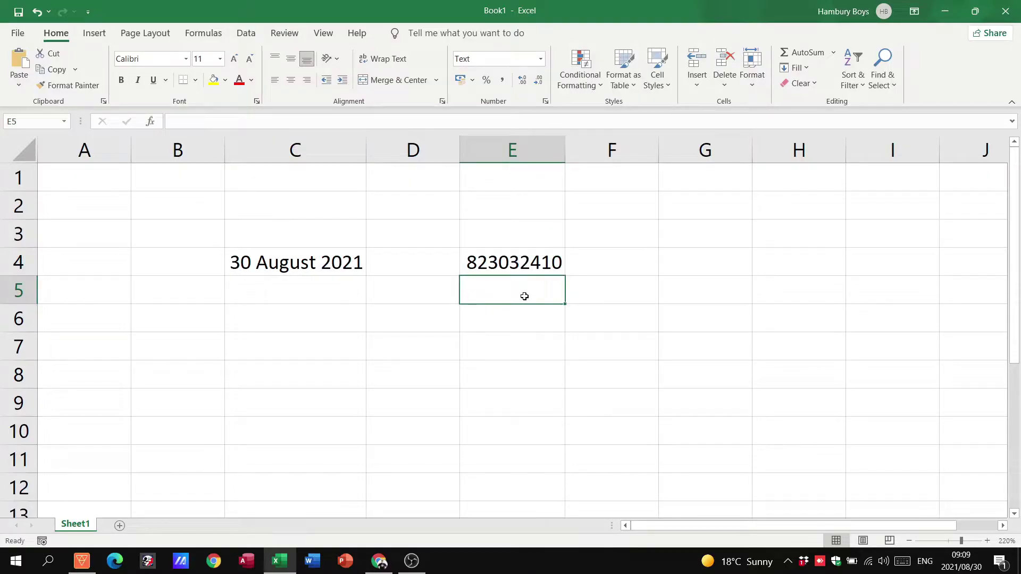
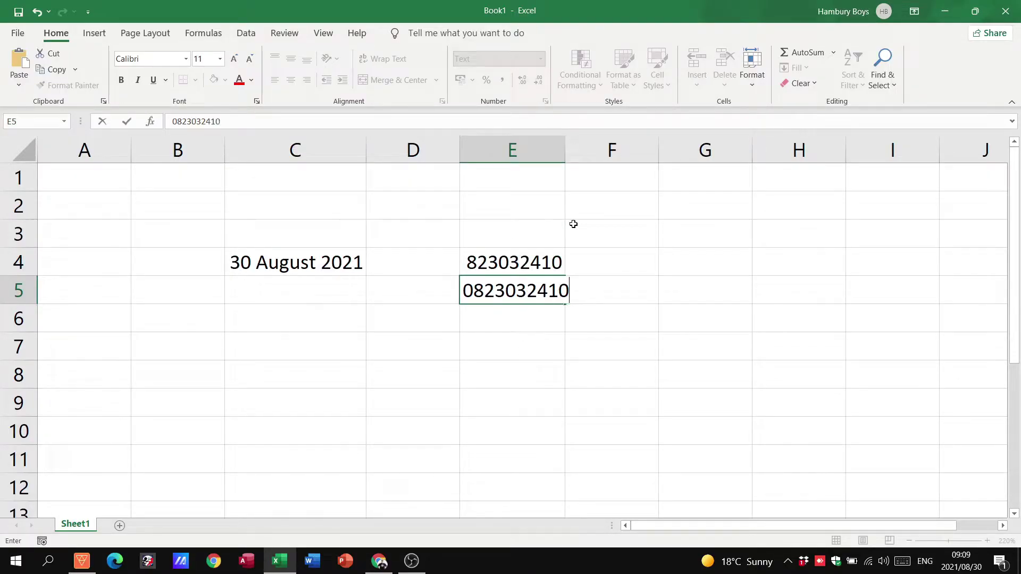
{"action": "key", "text": "Return"}
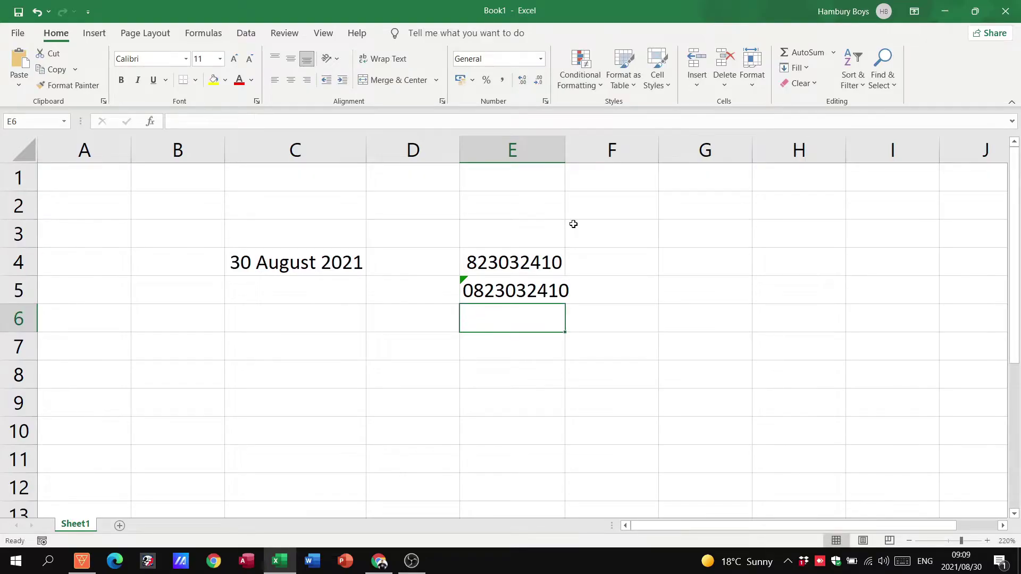
Step: Widen column E, then delete all entries in B2:H8
{"action": "left_click_drag", "start_coordinate": [561, 154], "coordinate": [570, 152]}
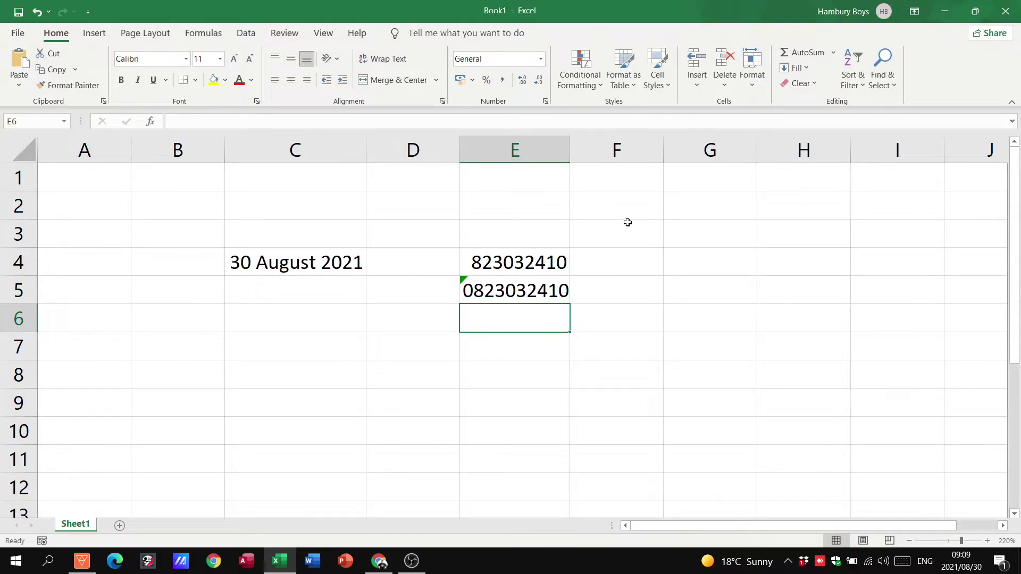
{"action": "left_click_drag", "start_coordinate": [158, 215], "coordinate": [777, 391]}
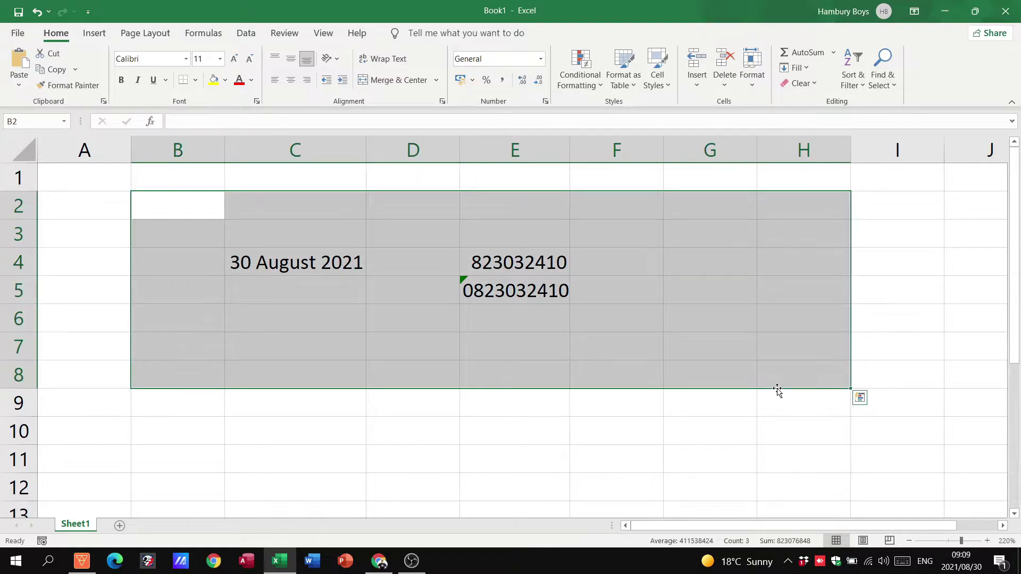
{"action": "key", "text": "Delete"}
Step: Type the headings name, surname and school into C5, D5 and E5
{"action": "left_click", "coordinate": [245, 280]}
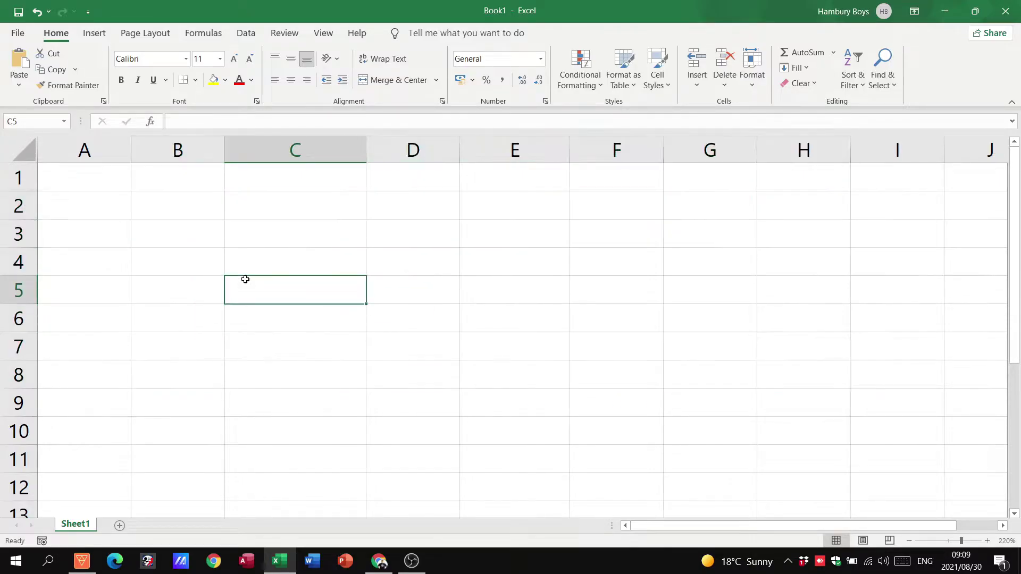
{"action": "type", "text": "name"}
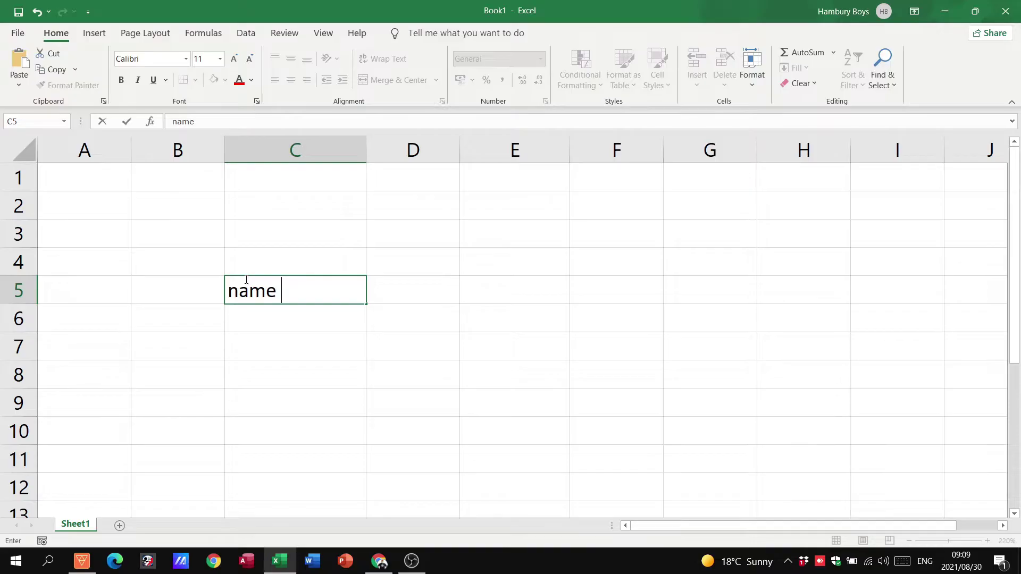
{"action": "key", "text": "Tab"}
{"action": "type", "text": "surname"}
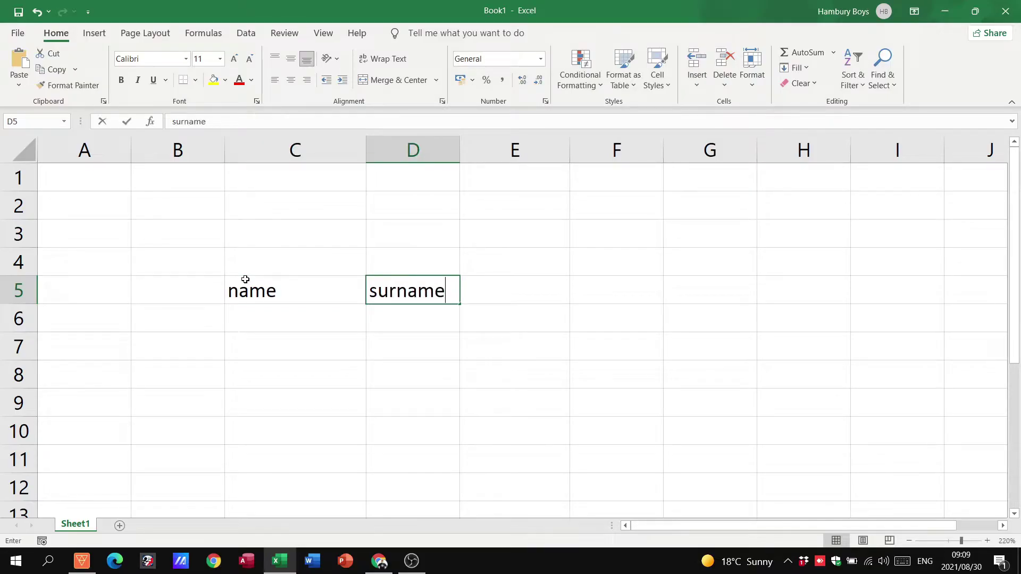
{"action": "key", "text": "Tab"}
{"action": "type", "text": "school"}
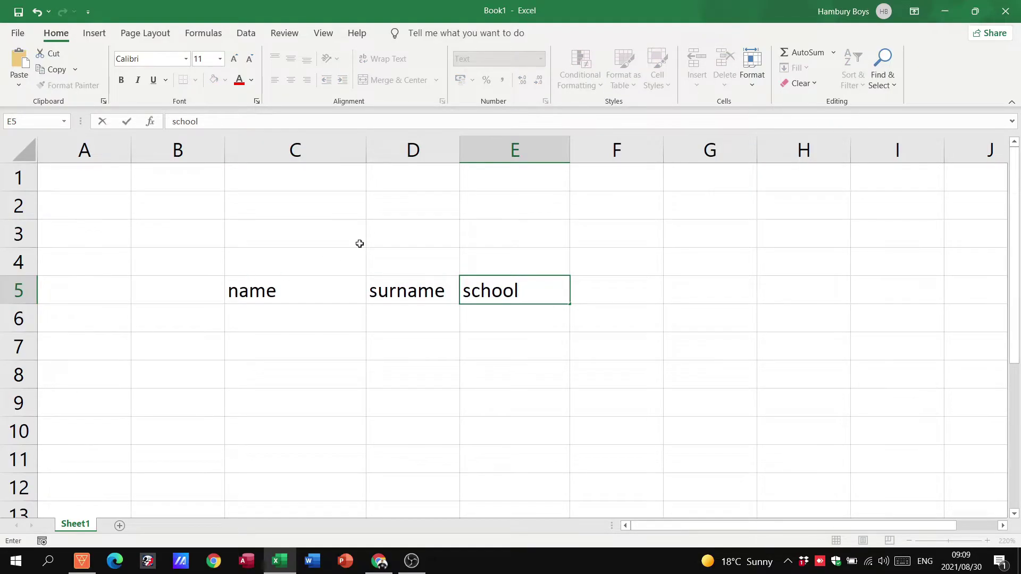
{"action": "left_click", "coordinate": [479, 203]}
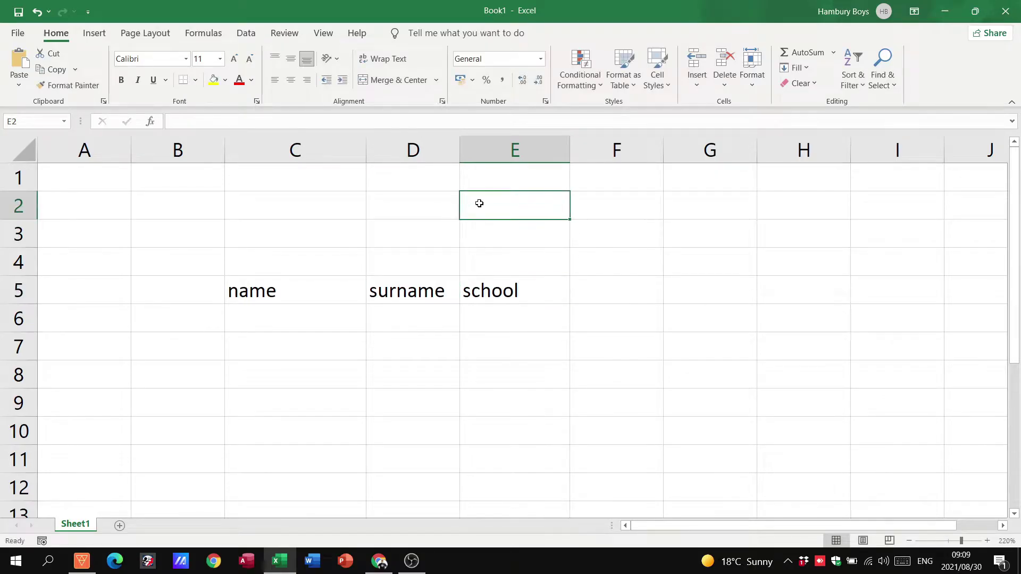
{"action": "left_click", "coordinate": [617, 297]}
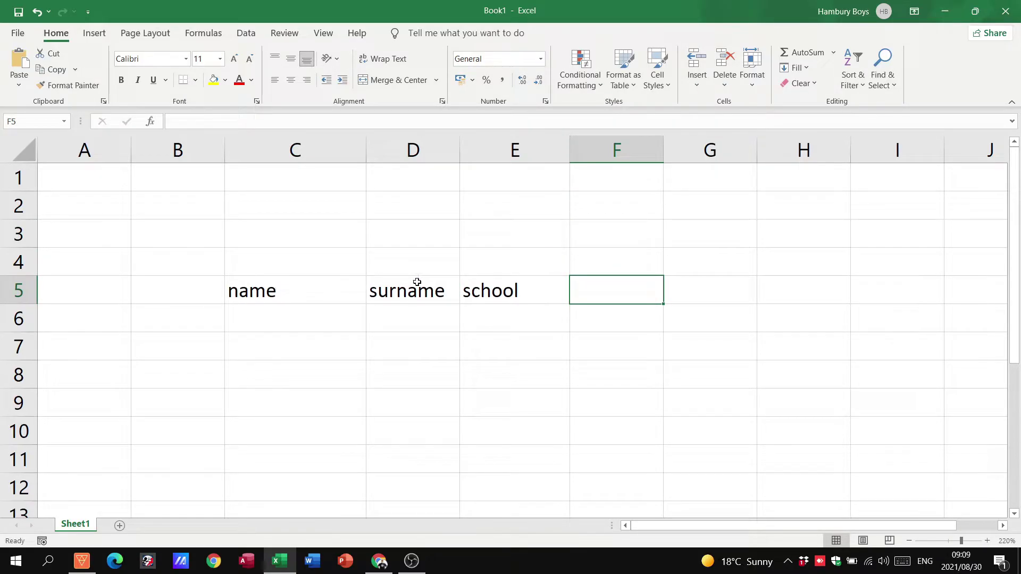
{"action": "left_click", "coordinate": [271, 289]}
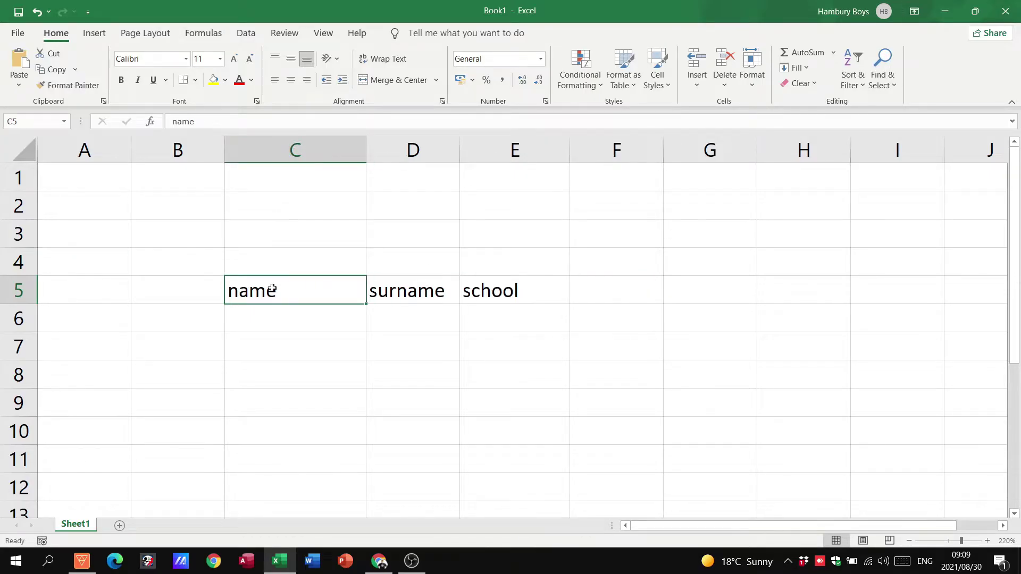
Step: Centre the name heading horizontally in C5, undoing the vertical centring
{"action": "left_click", "coordinate": [289, 59]}
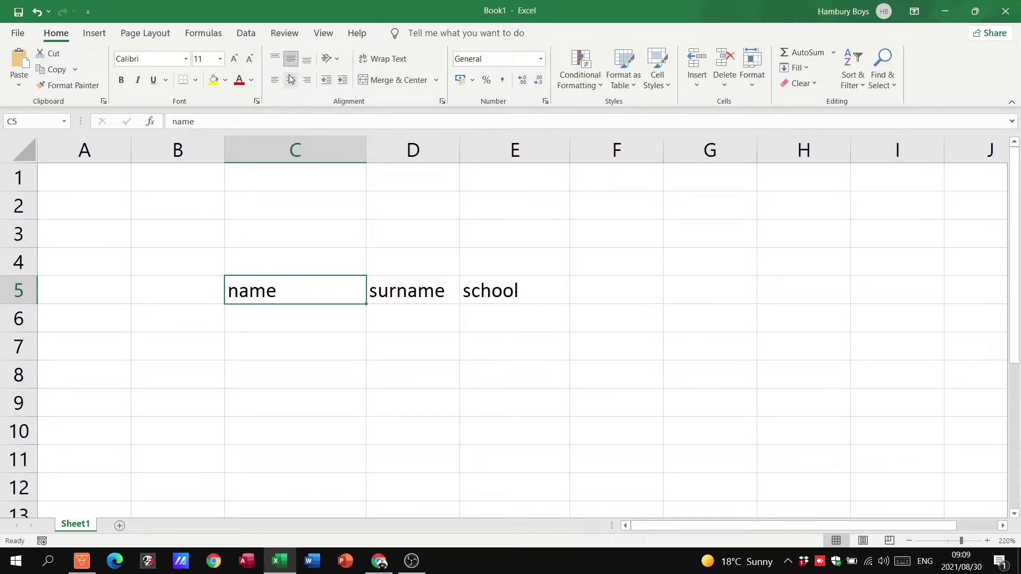
{"action": "left_click", "coordinate": [290, 80]}
{"action": "left_click", "coordinate": [288, 65]}
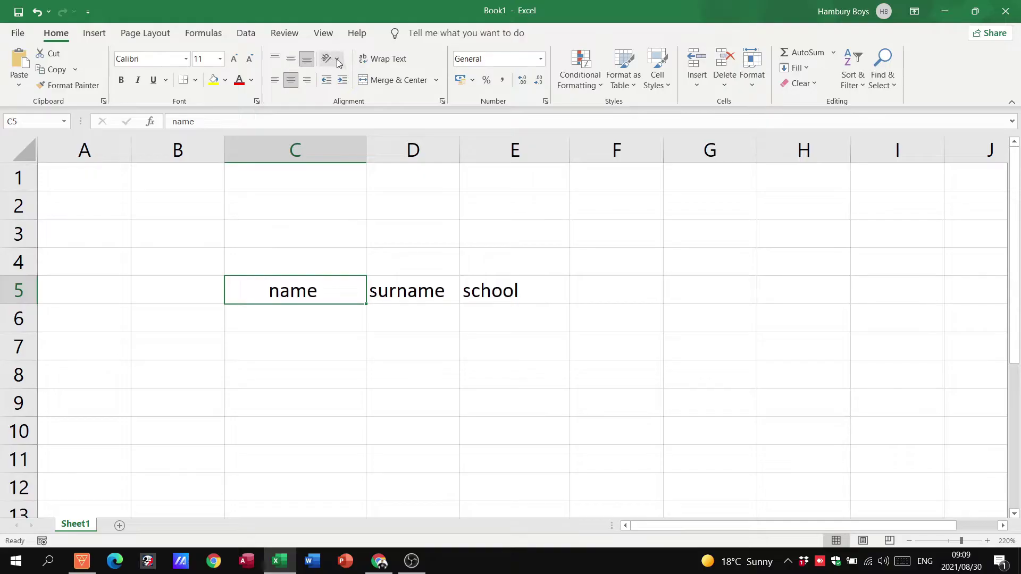
{"action": "left_click", "coordinate": [301, 209]}
Step: Try Rotate Up, Vertical Text and Rotate Down on the headers, settling on Angle Clockwise
{"action": "left_click_drag", "start_coordinate": [298, 290], "coordinate": [532, 291]}
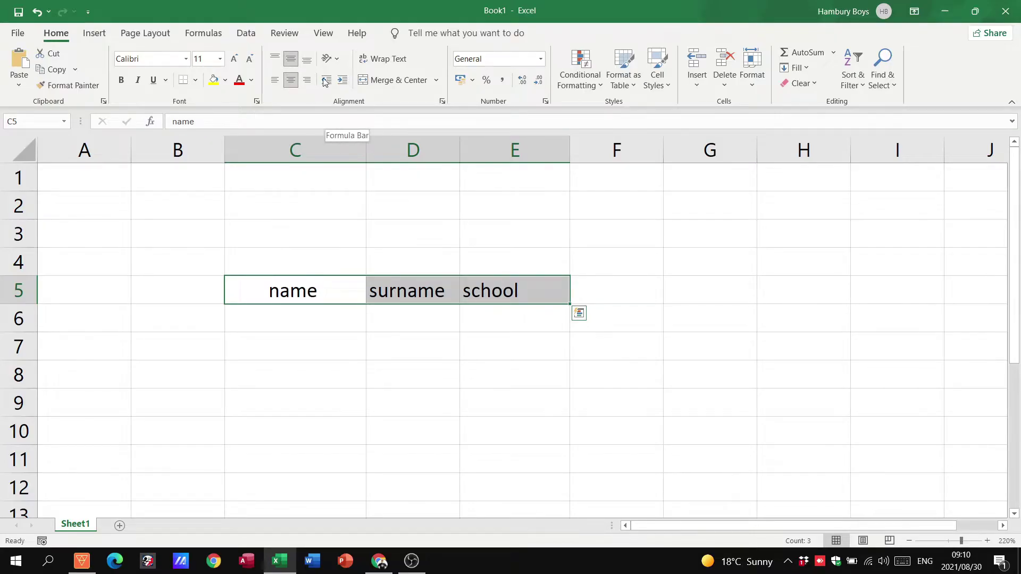
{"action": "left_click", "coordinate": [339, 60]}
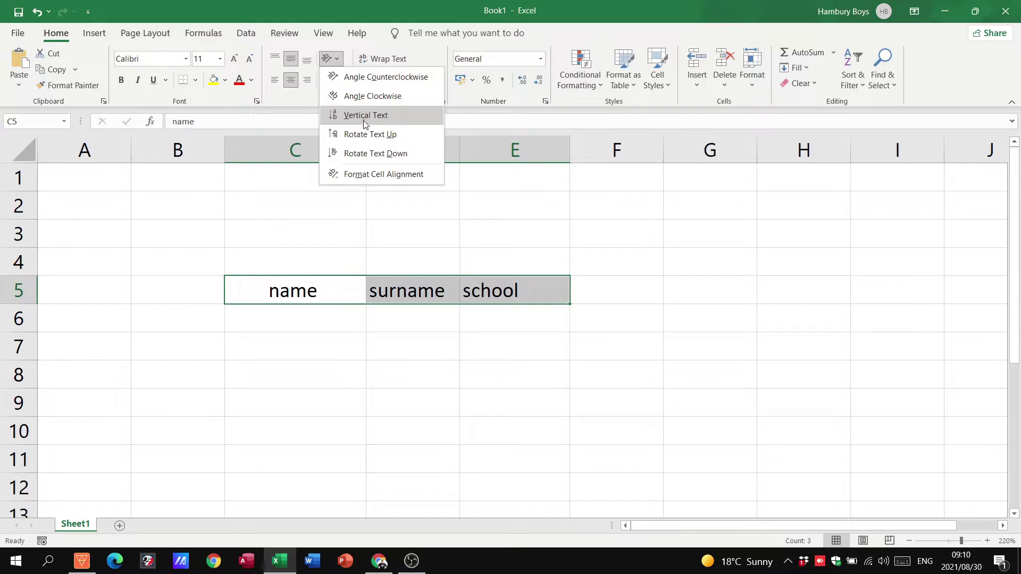
{"action": "left_click", "coordinate": [362, 136]}
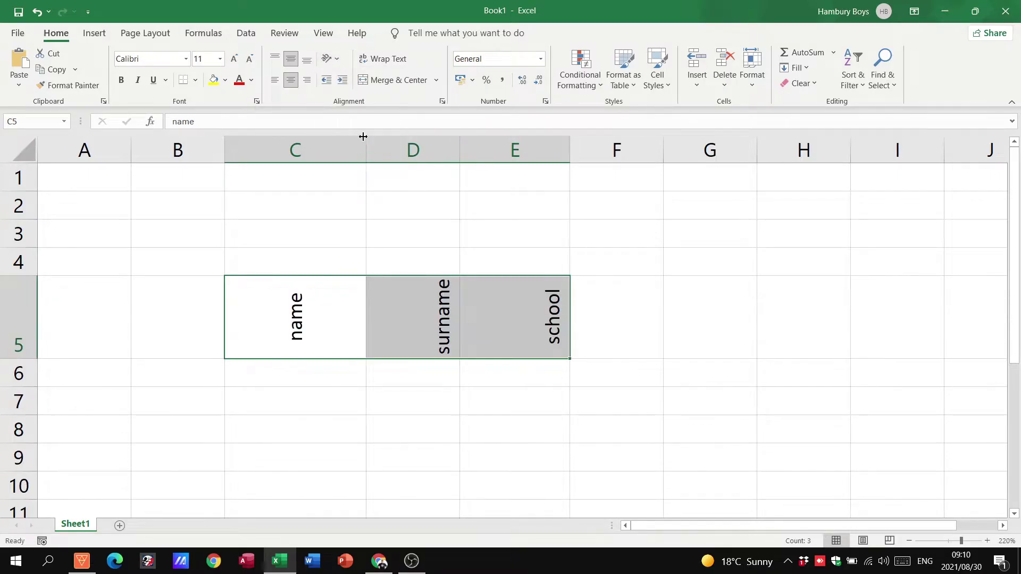
{"action": "left_click", "coordinate": [330, 59]}
{"action": "left_click", "coordinate": [343, 119]}
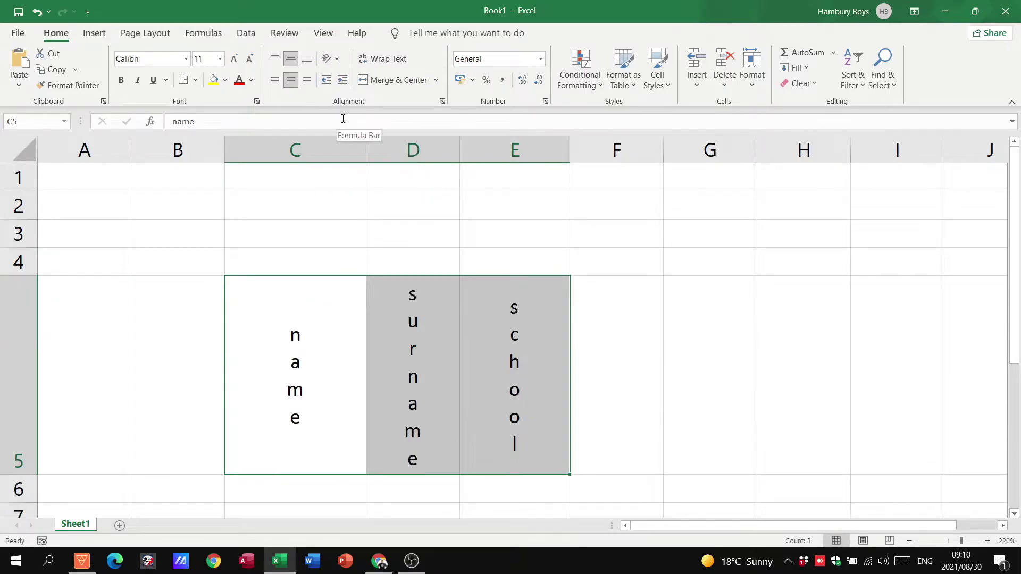
{"action": "left_click", "coordinate": [330, 58]}
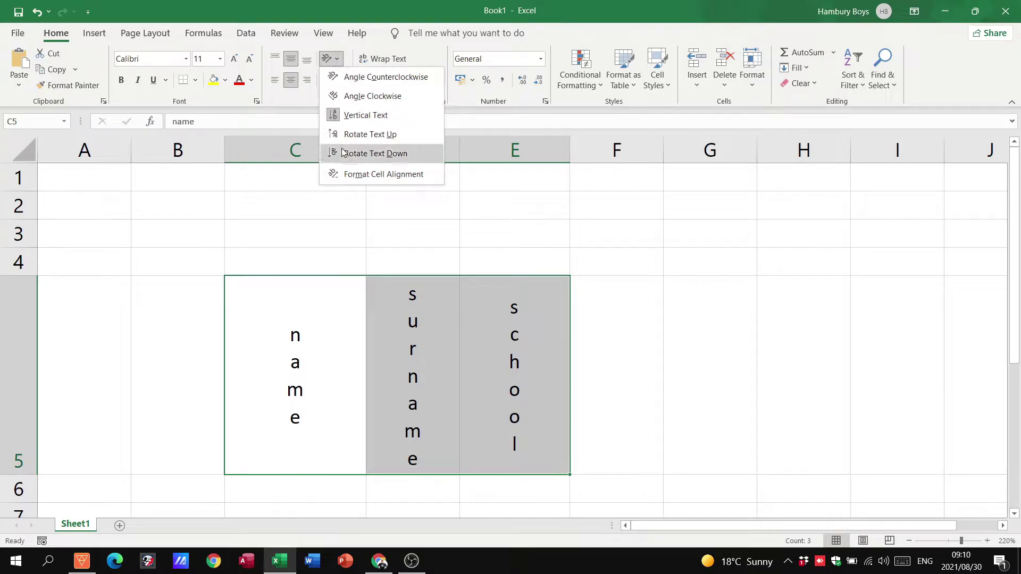
{"action": "left_click", "coordinate": [342, 151]}
{"action": "left_click", "coordinate": [332, 59]}
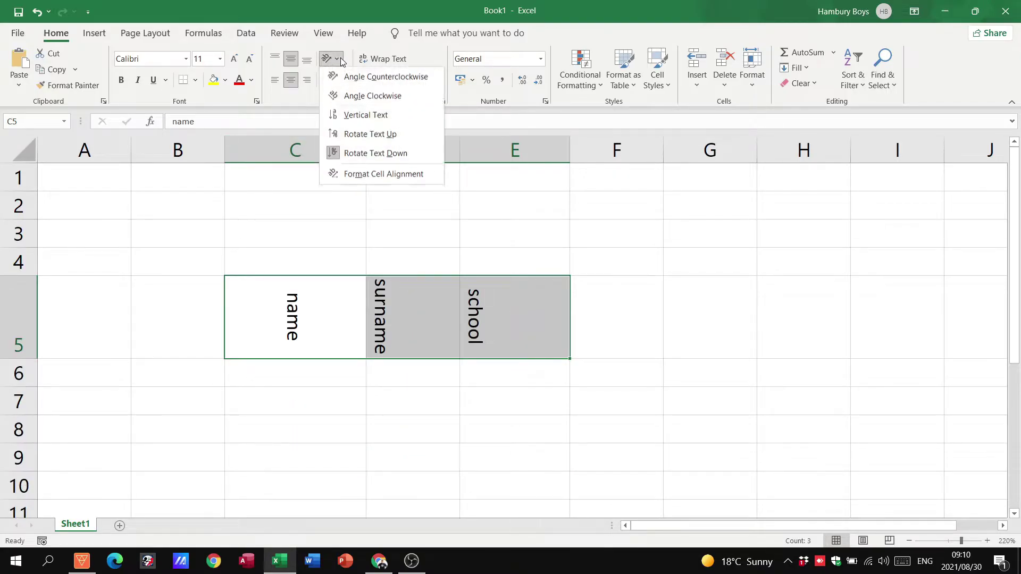
{"action": "left_click", "coordinate": [350, 98]}
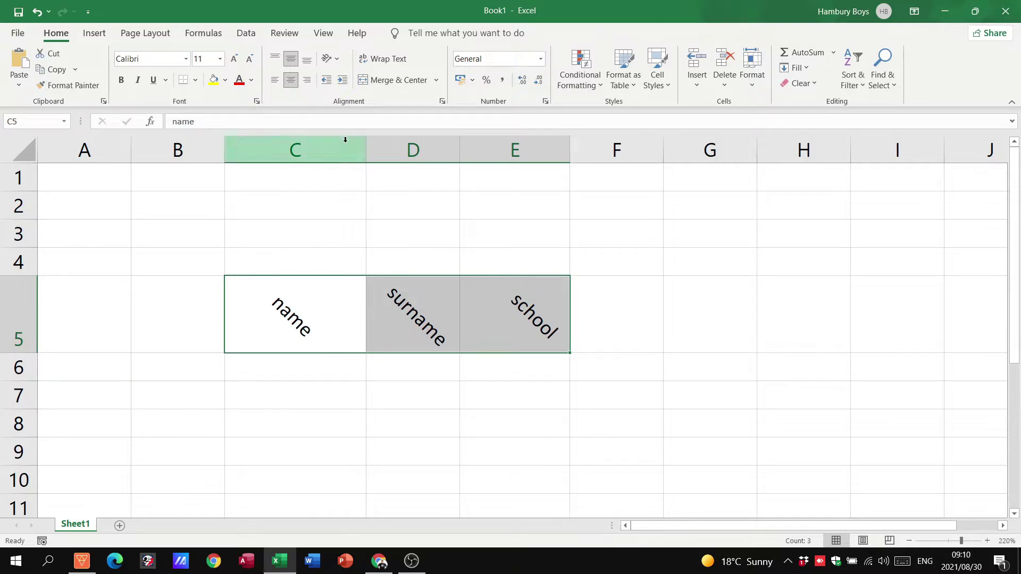
{"action": "left_click", "coordinate": [175, 233]}
{"action": "left_click_drag", "start_coordinate": [176, 233], "coordinate": [631, 233]}
Step: Type the title 'Learner Info LBHSP JKHJSHD' into cell B3
{"action": "left_click", "coordinate": [208, 233]}
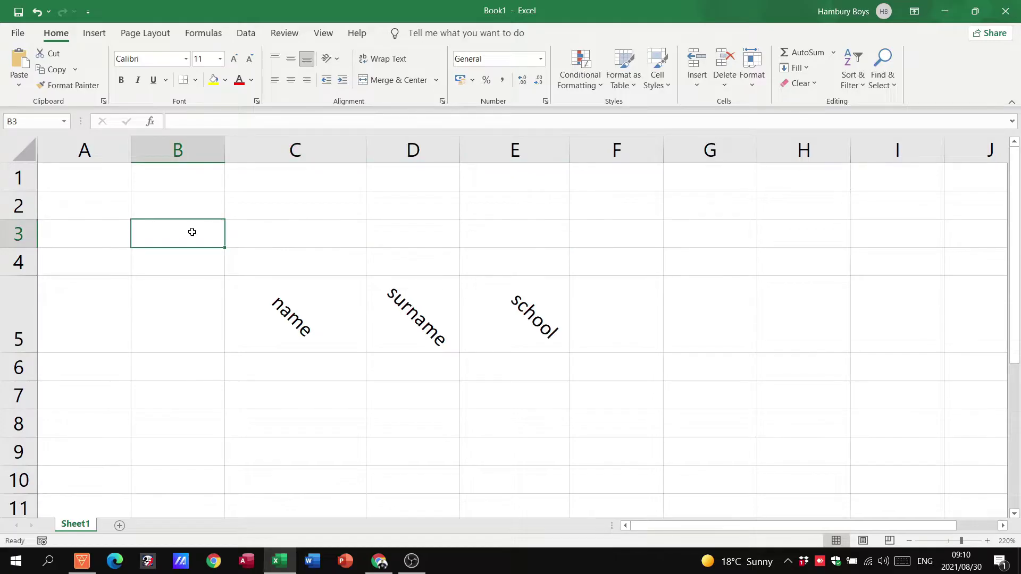
{"action": "type", "text": "Learn"}
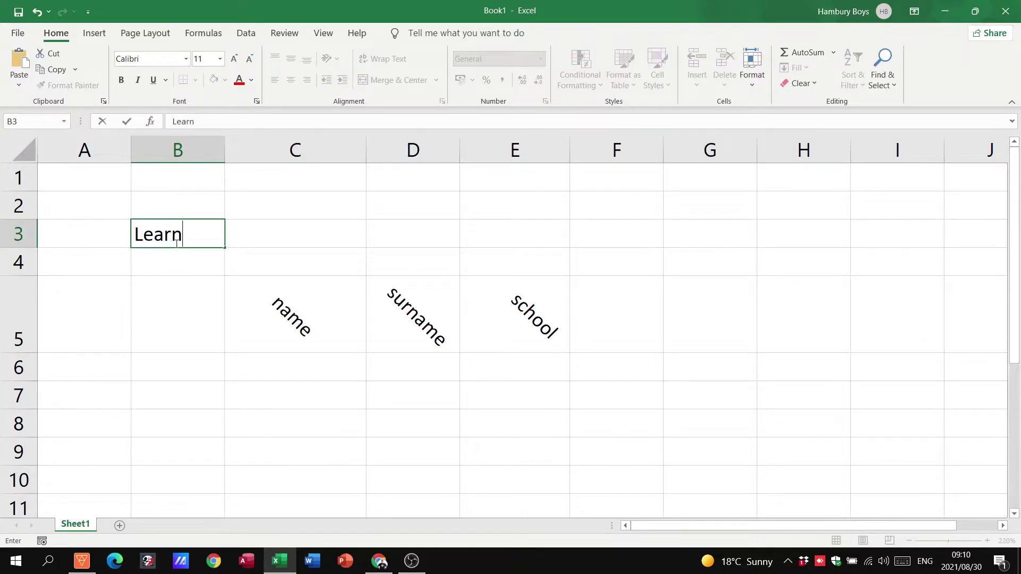
{"action": "type", "text": "er Info"}
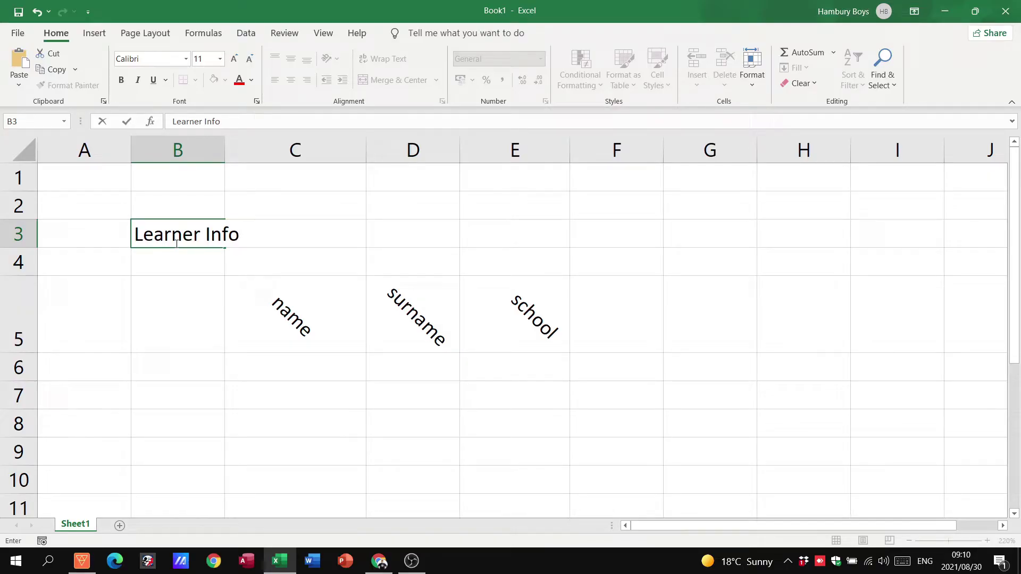
{"action": "type", "text": " LBHSP JKHJSHD"}
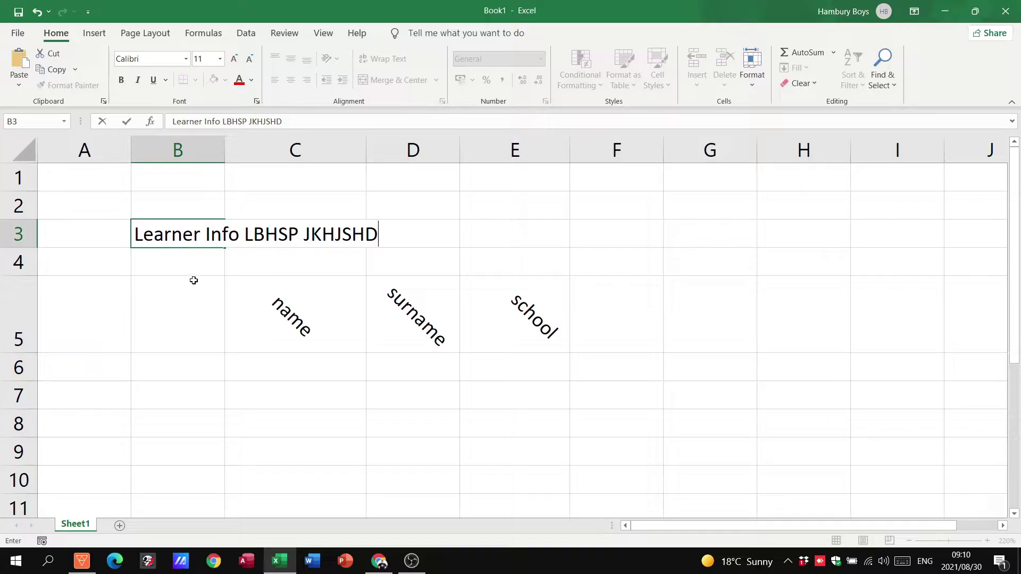
{"action": "left_click", "coordinate": [196, 349]}
Step: Autofit column B to the title, then drag it back to a narrow width
{"action": "left_click", "coordinate": [198, 237]}
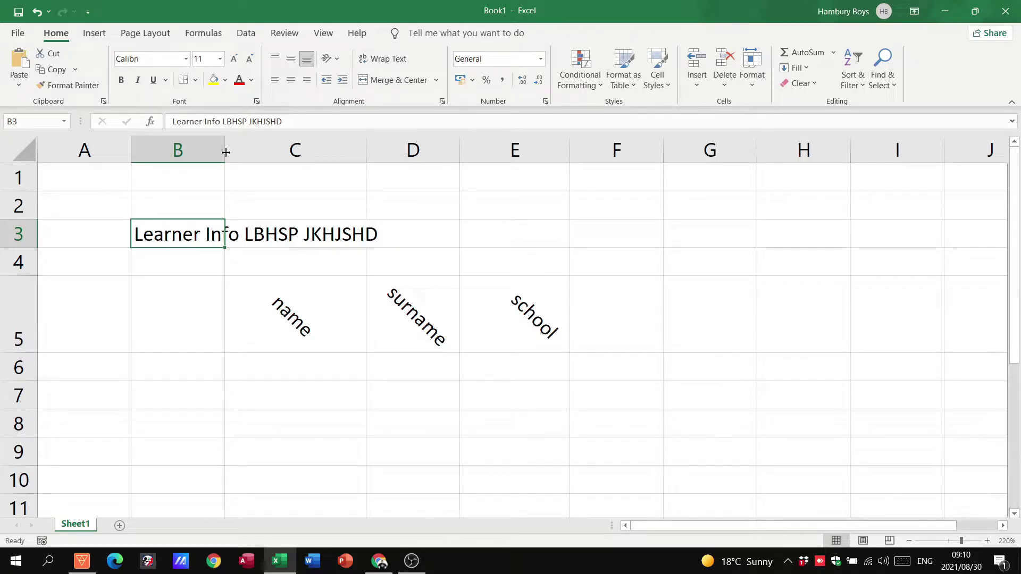
{"action": "double_click", "coordinate": [226, 153]}
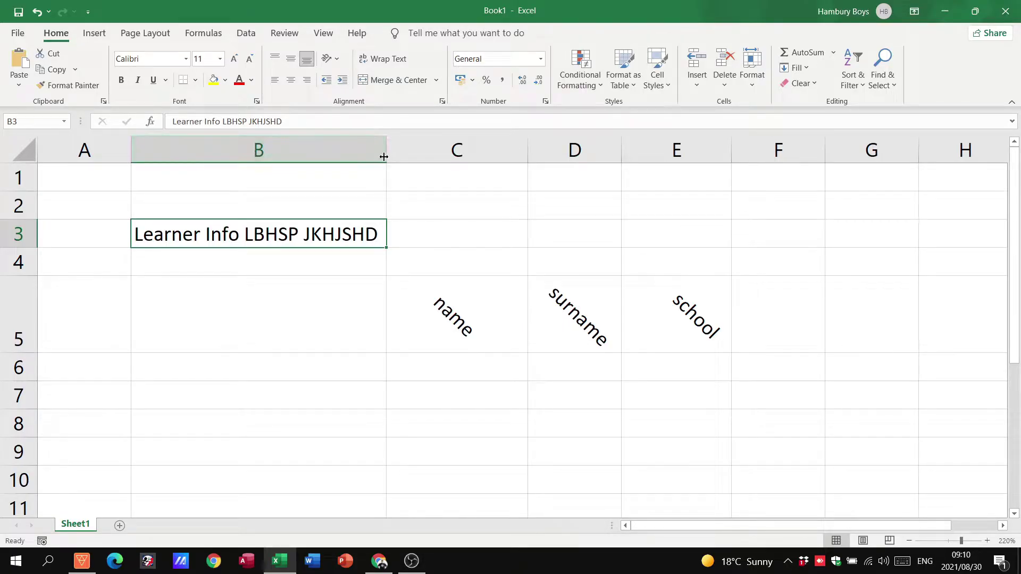
{"action": "left_click_drag", "start_coordinate": [384, 157], "coordinate": [215, 158]}
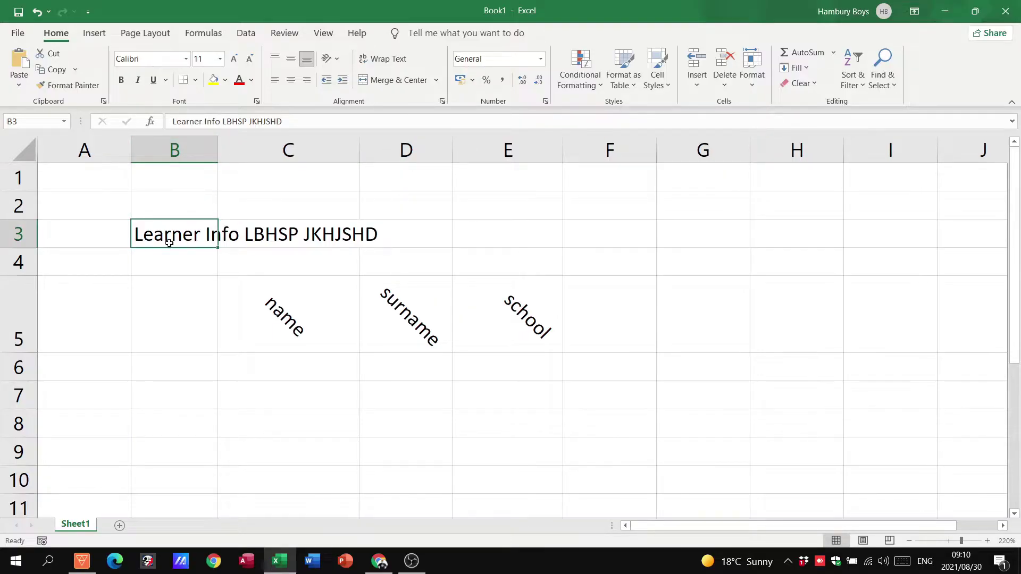
{"action": "left_click_drag", "start_coordinate": [168, 238], "coordinate": [588, 237]}
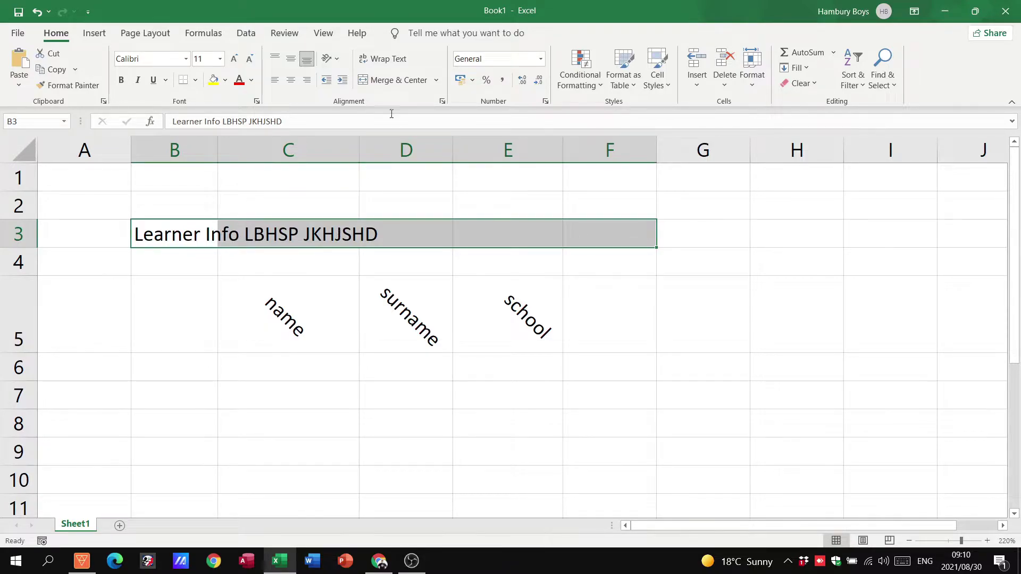
Step: Merge and centre the title across B3:F3 and increase its font size to 18
{"action": "left_click", "coordinate": [392, 82]}
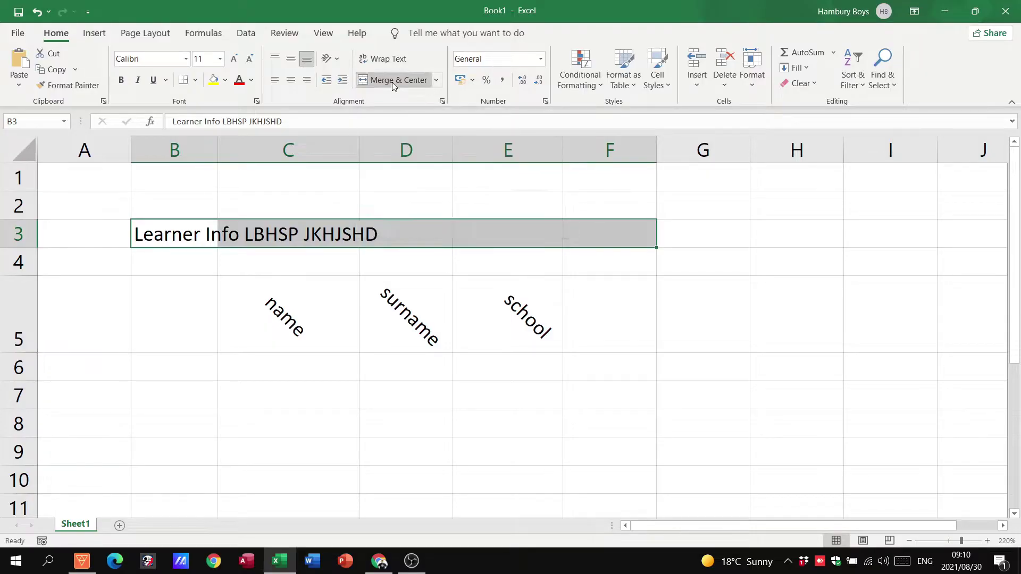
{"action": "left_click", "coordinate": [234, 55]}
{"action": "left_click", "coordinate": [234, 55]}
{"action": "left_click", "coordinate": [234, 55]}
{"action": "left_click", "coordinate": [236, 55]}
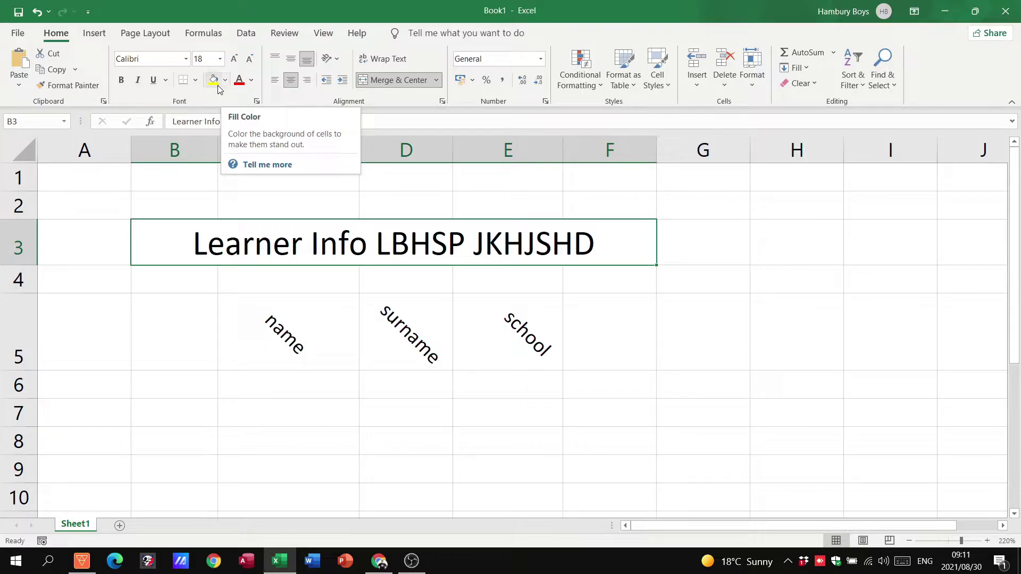
Step: Give the title a yellow fill and red font colour
{"action": "left_click", "coordinate": [215, 82]}
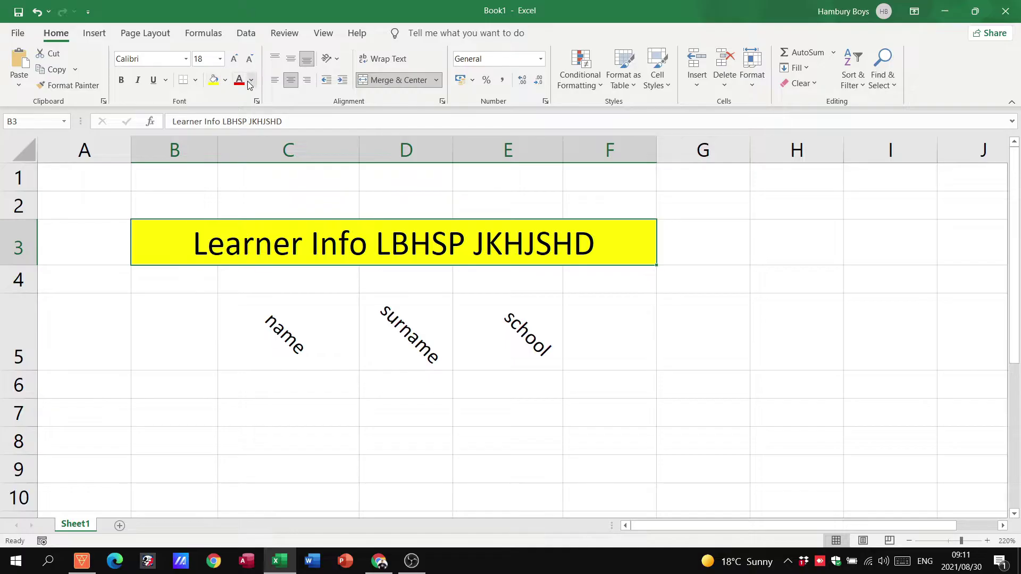
{"action": "left_click", "coordinate": [240, 83]}
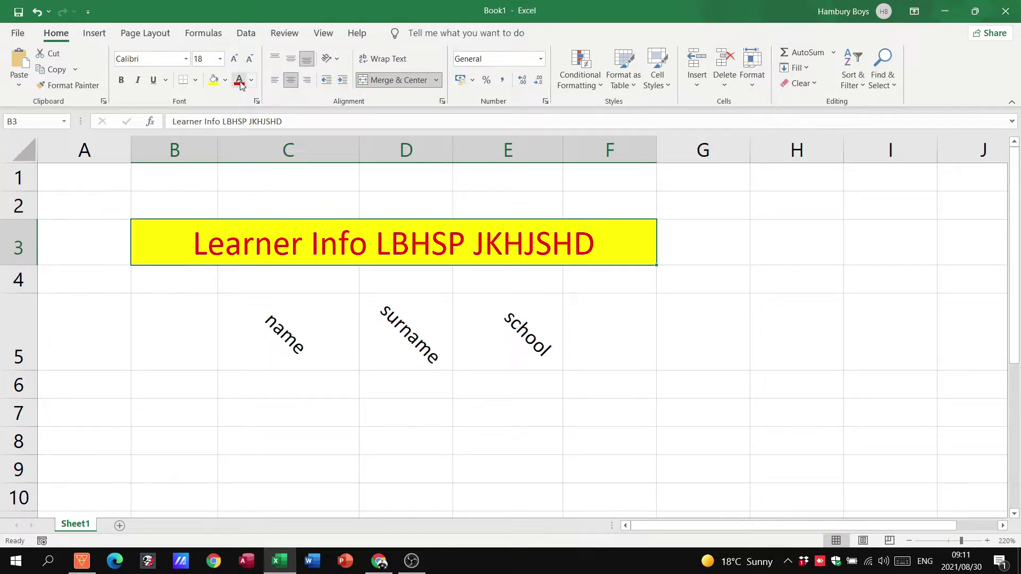
{"action": "left_click", "coordinate": [309, 313]}
{"action": "left_click_drag", "start_coordinate": [309, 312], "coordinate": [482, 306]}
Step: Fill the C5:E5 headers light green and make their text blue
{"action": "left_click", "coordinate": [225, 80]}
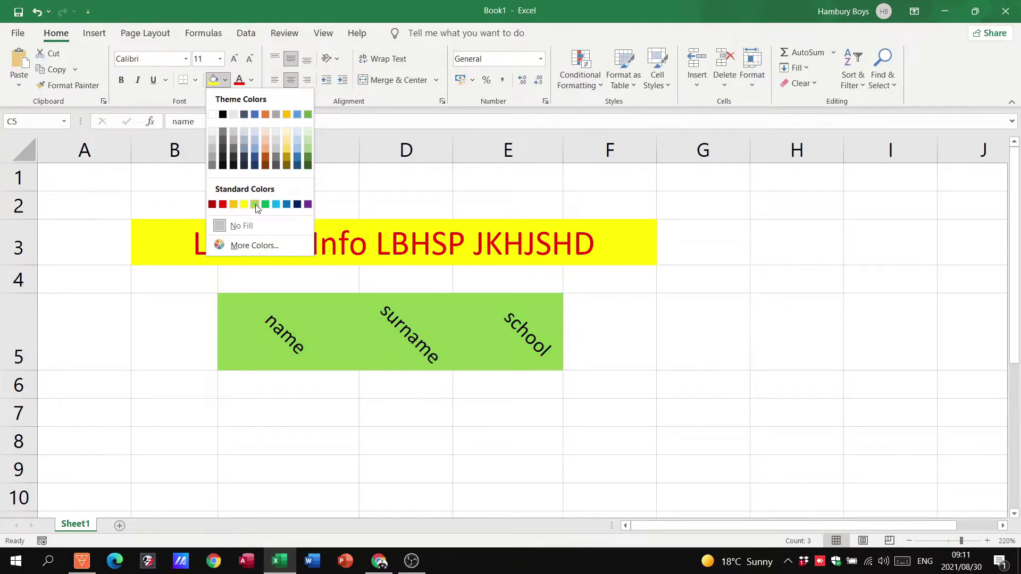
{"action": "left_click", "coordinate": [255, 205]}
{"action": "left_click", "coordinate": [251, 80]}
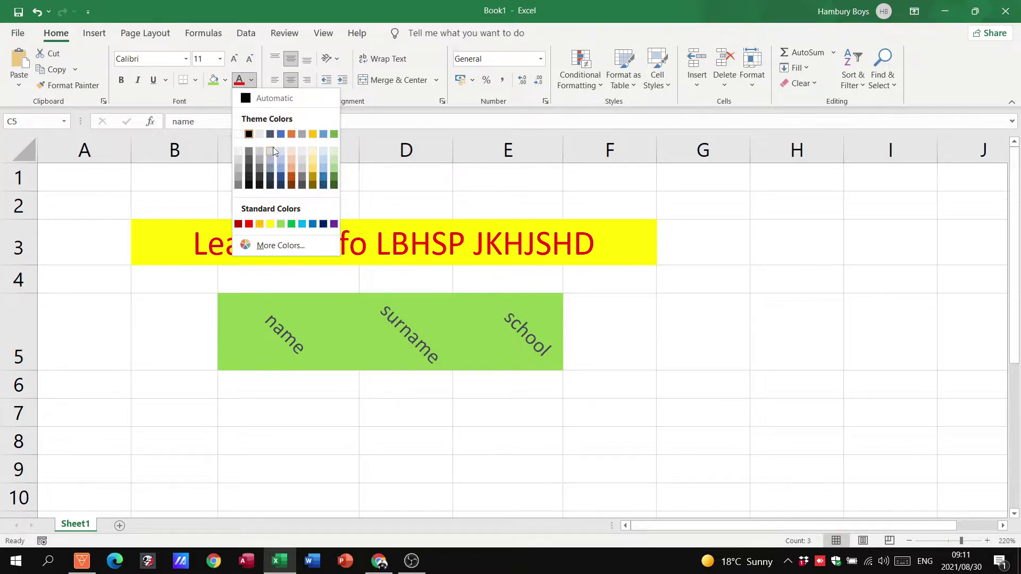
{"action": "left_click", "coordinate": [280, 176]}
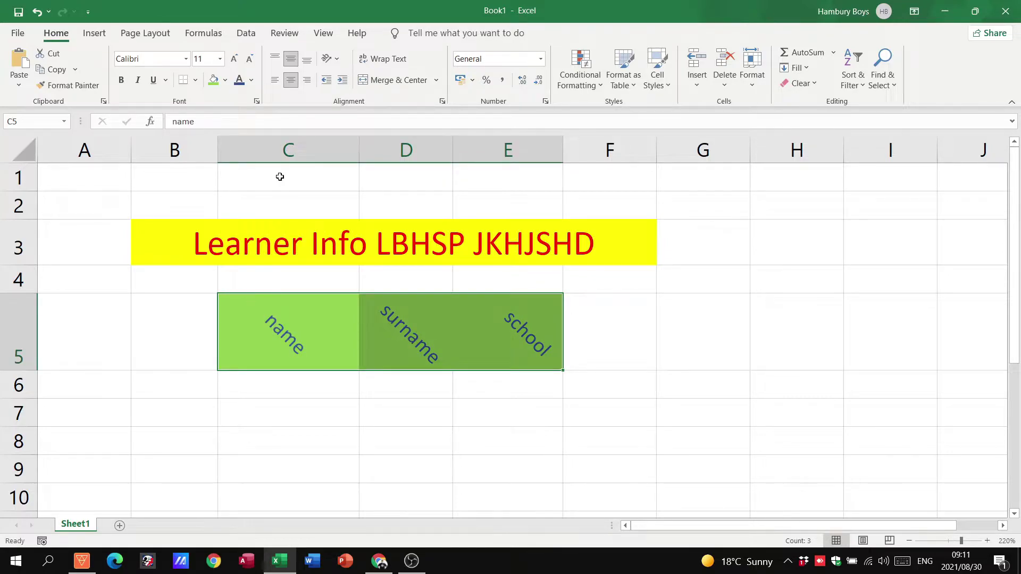
{"action": "left_click", "coordinate": [280, 178]}
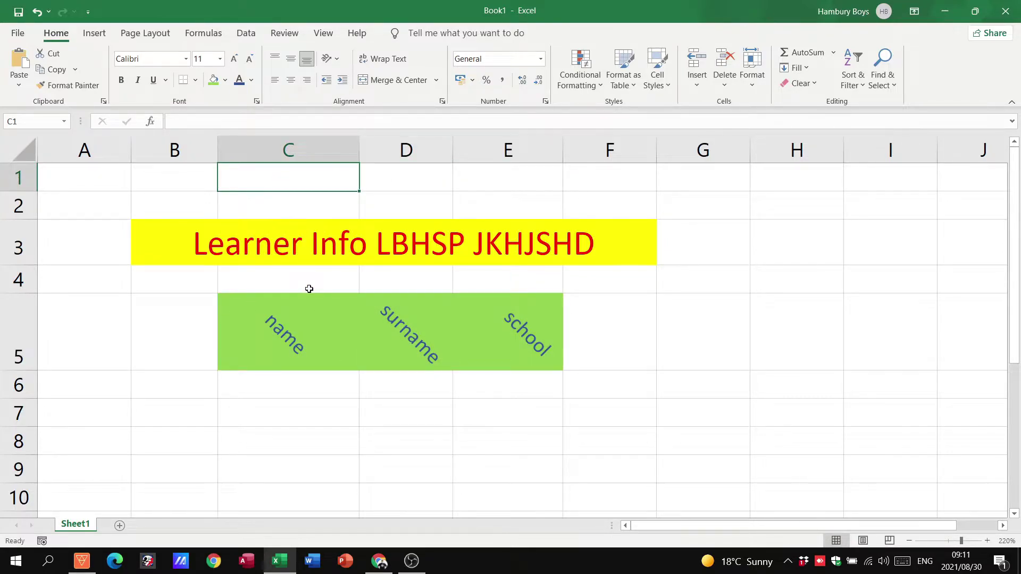
{"action": "left_click", "coordinate": [309, 314]}
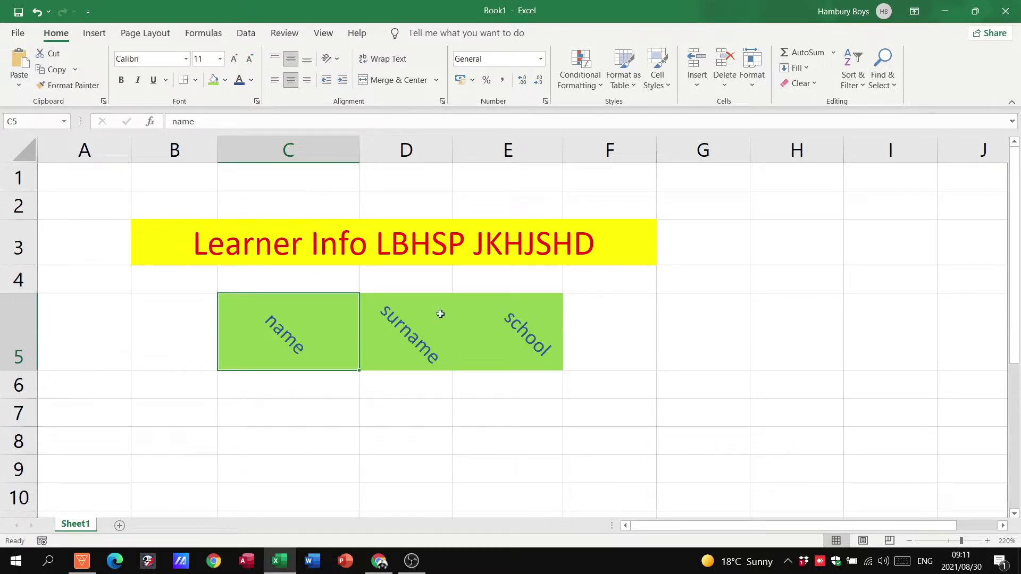
{"action": "left_click", "coordinate": [242, 443]}
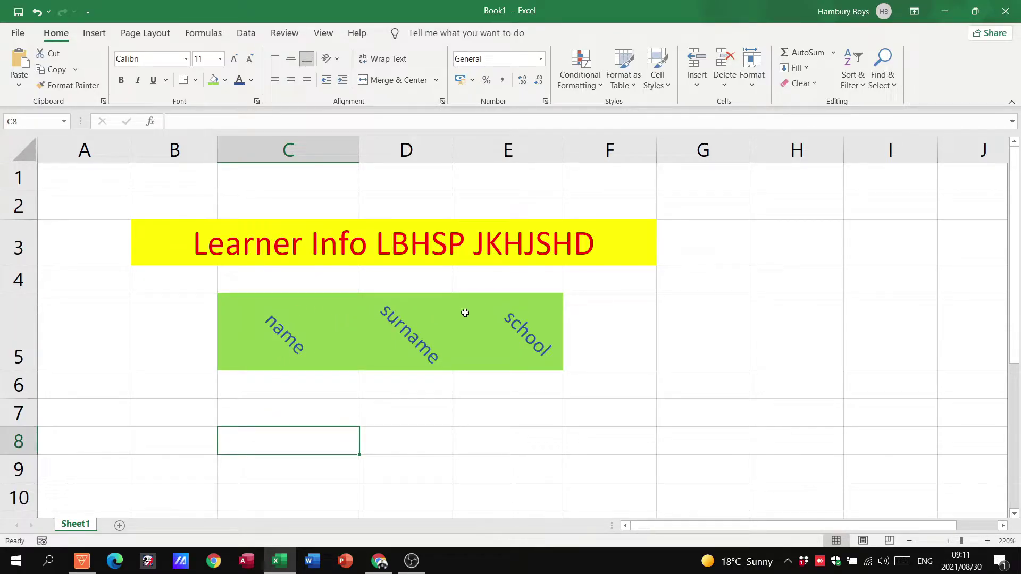
{"action": "left_click", "coordinate": [311, 314]}
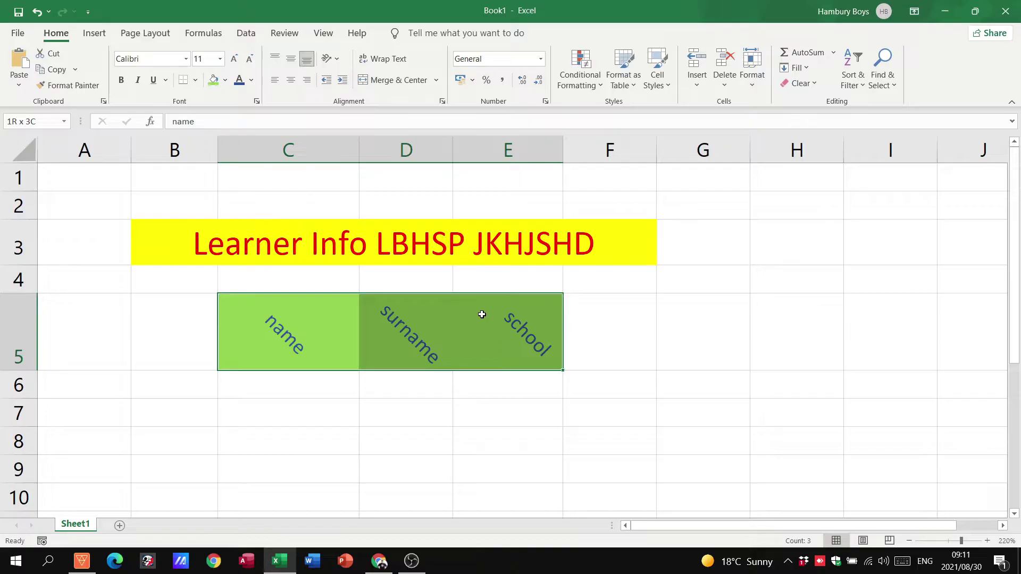
{"action": "left_click_drag", "start_coordinate": [482, 314], "coordinate": [479, 311]}
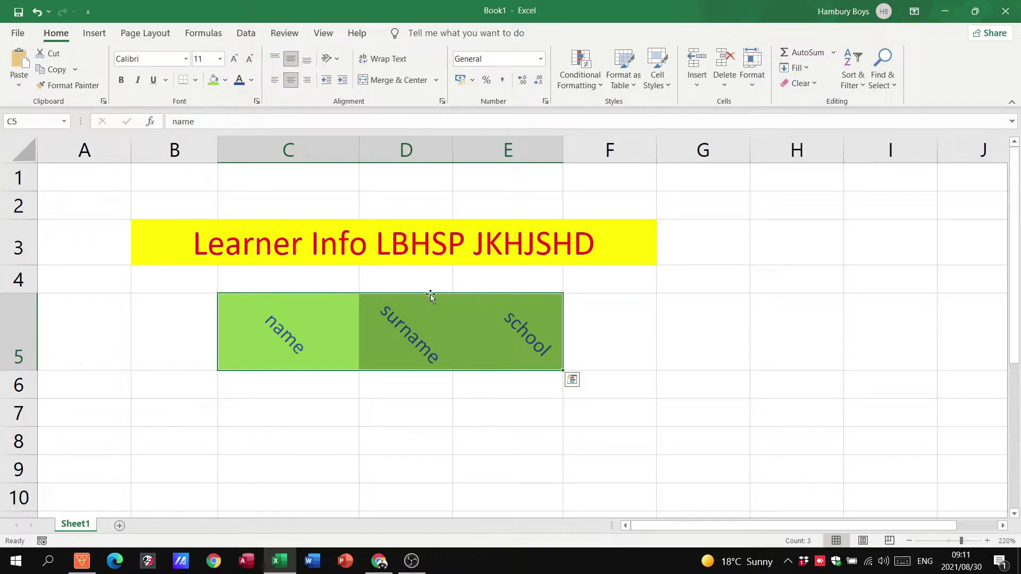
Step: Apply All Borders to the C5:E5 headers and choose a new border line colour
{"action": "left_click", "coordinate": [196, 83]}
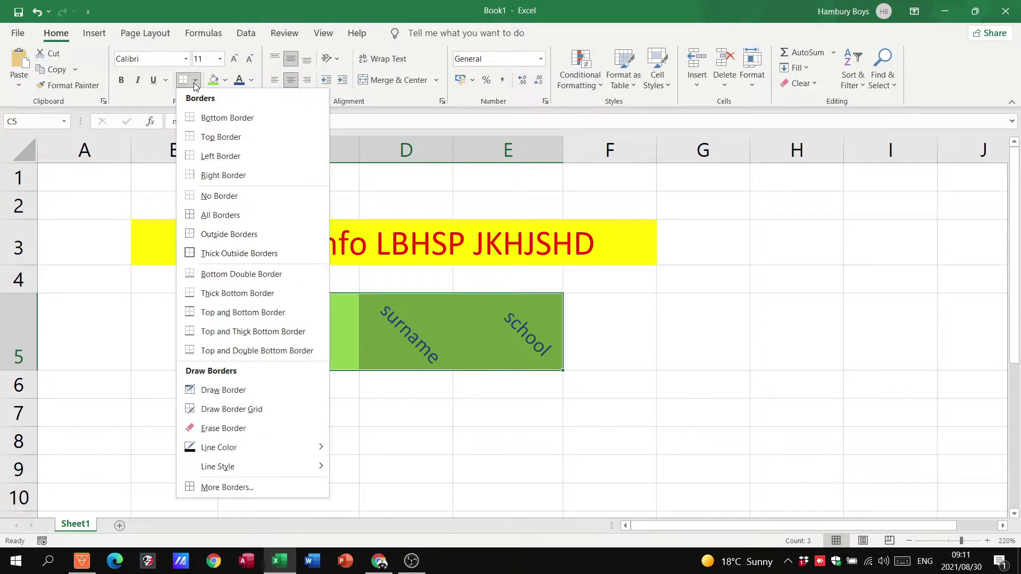
{"action": "left_click", "coordinate": [202, 216]}
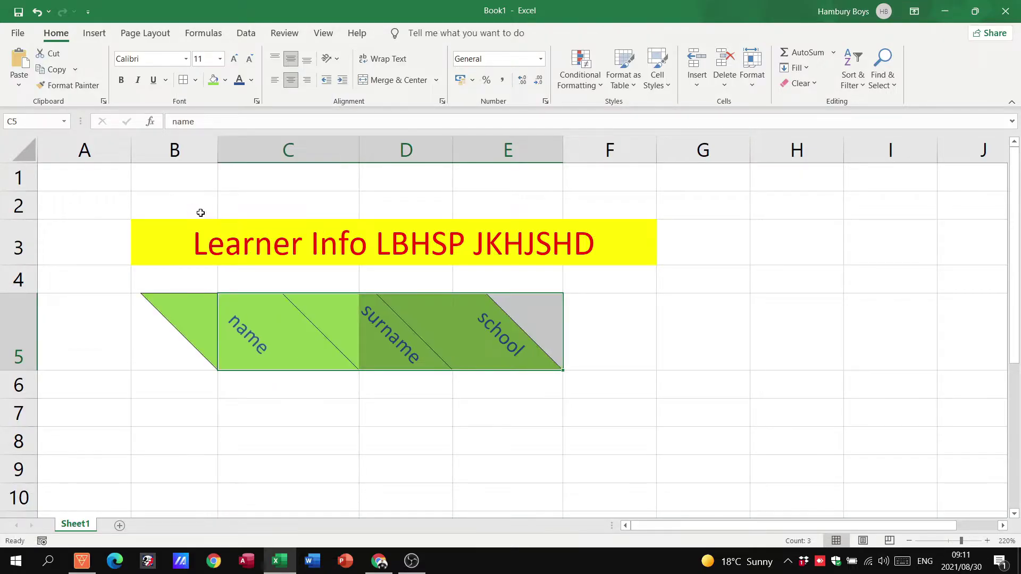
{"action": "left_click", "coordinate": [197, 82]}
{"action": "mouse_move", "coordinate": [307, 447]}
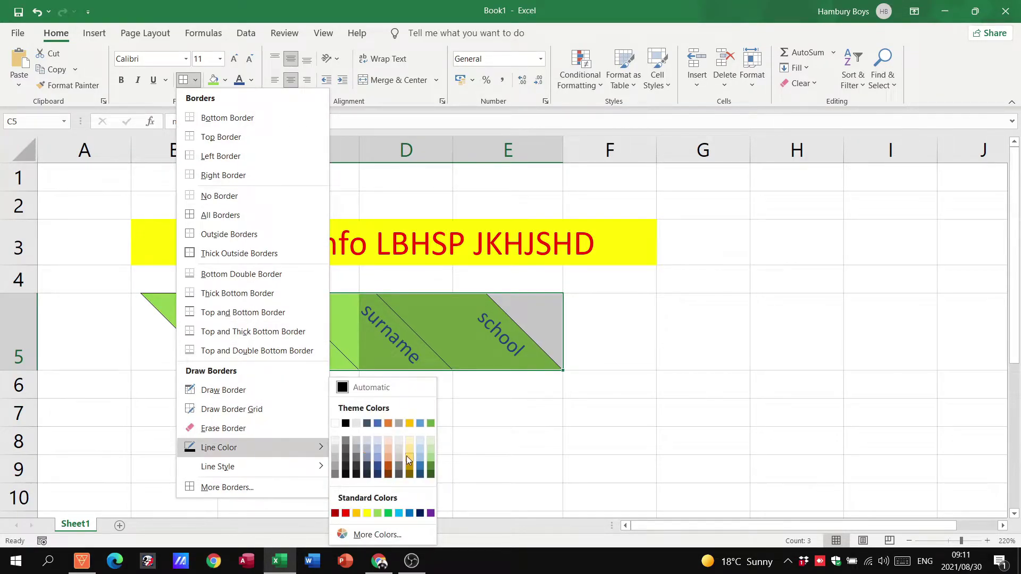
{"action": "left_click", "coordinate": [408, 461]}
{"action": "left_click", "coordinate": [225, 81]}
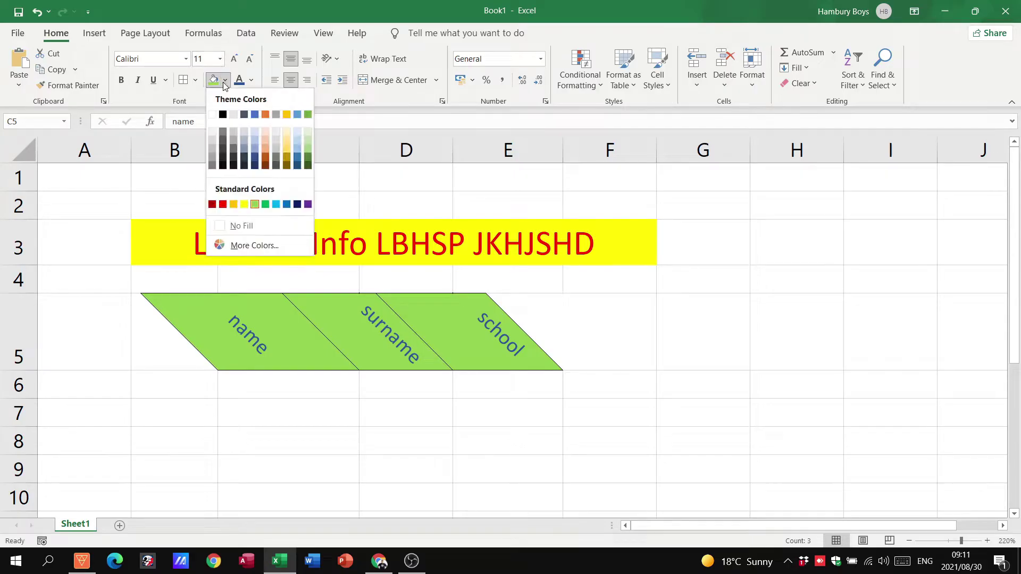
{"action": "left_click", "coordinate": [195, 80]}
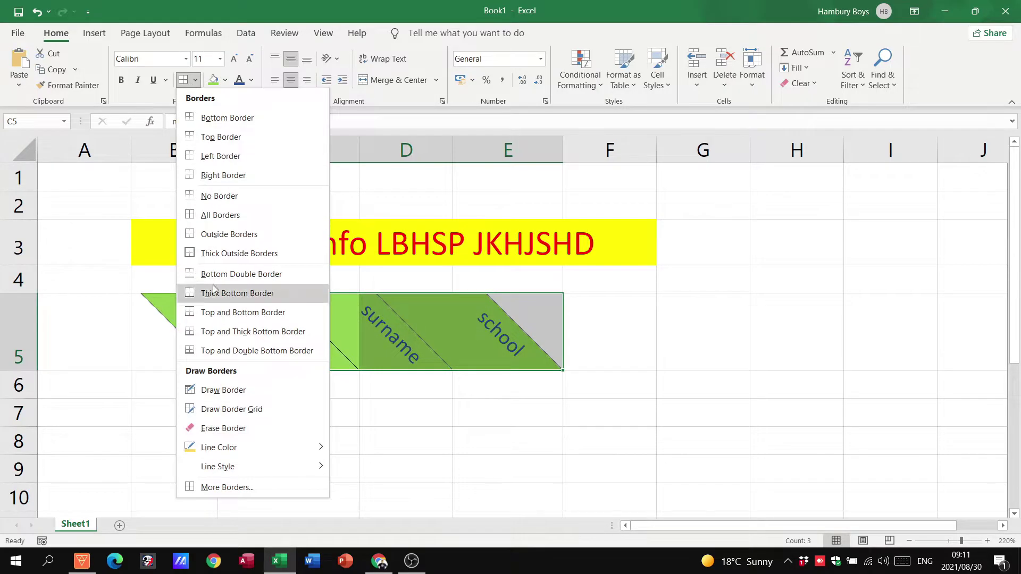
{"action": "mouse_move", "coordinate": [251, 466]}
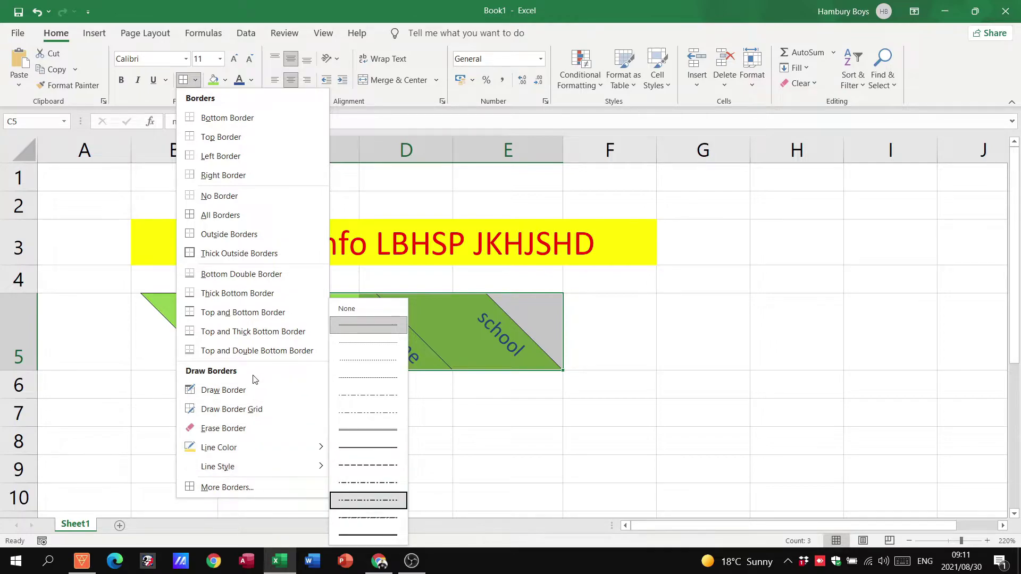
Step: In Format Cells Border settings, set the line colour to gold with a thick style
{"action": "left_click", "coordinate": [244, 490]}
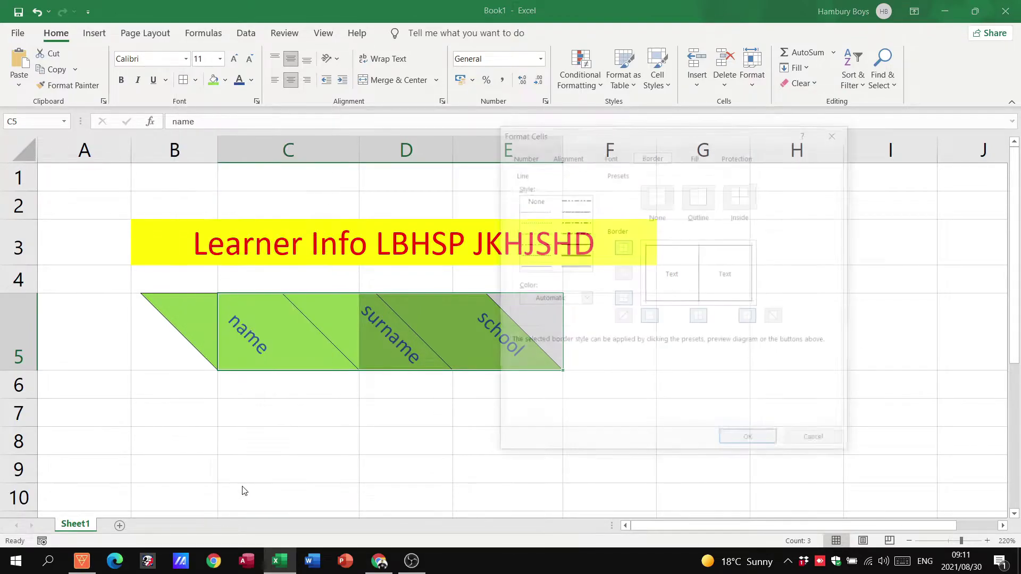
{"action": "left_click_drag", "start_coordinate": [635, 135], "coordinate": [709, 127]}
{"action": "left_click", "coordinate": [658, 290]}
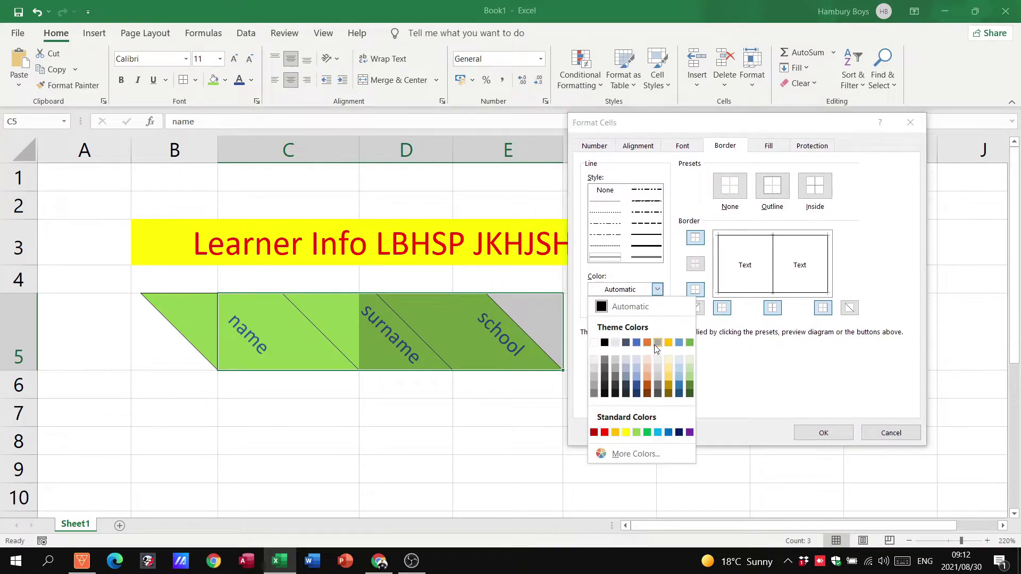
{"action": "left_click", "coordinate": [659, 378]}
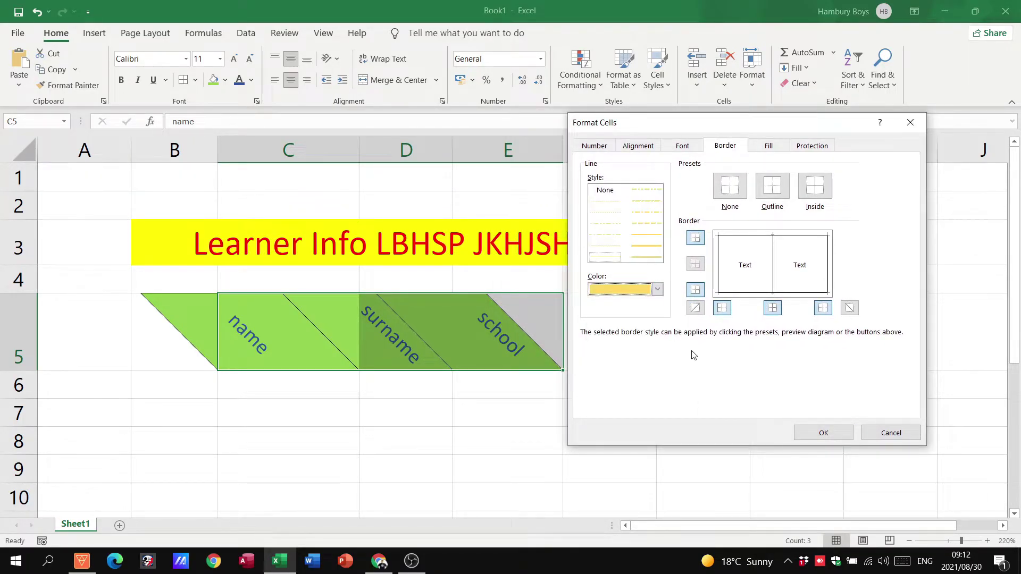
{"action": "left_click", "coordinate": [658, 249]}
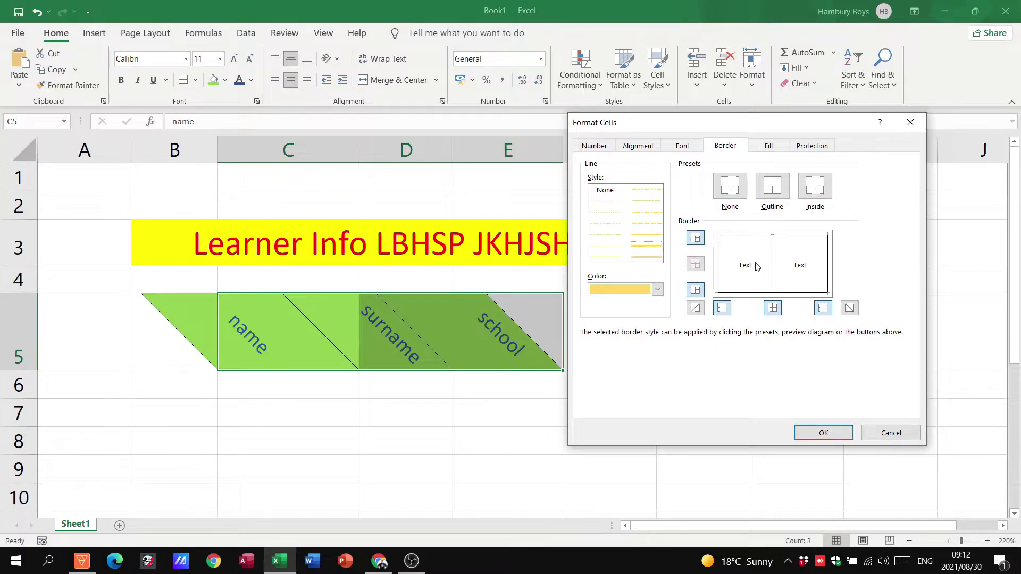
Step: Apply gold left, inner, top, right and bottom borders to the headers and confirm
{"action": "left_click", "coordinate": [719, 255]}
{"action": "left_click", "coordinate": [773, 258]}
{"action": "left_click", "coordinate": [797, 235]}
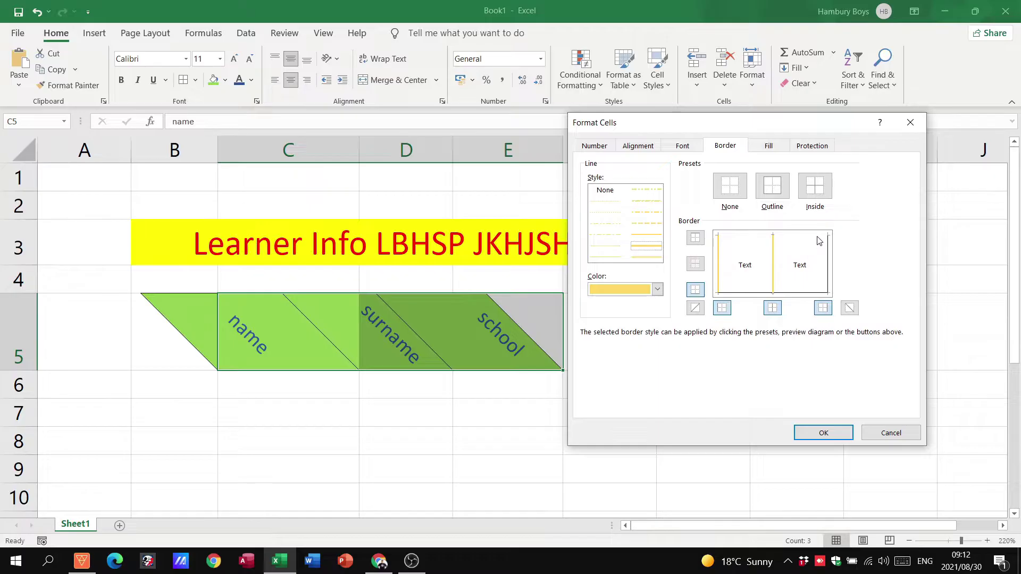
{"action": "left_click", "coordinate": [809, 235]}
{"action": "left_click", "coordinate": [829, 246]}
{"action": "left_click", "coordinate": [802, 293]}
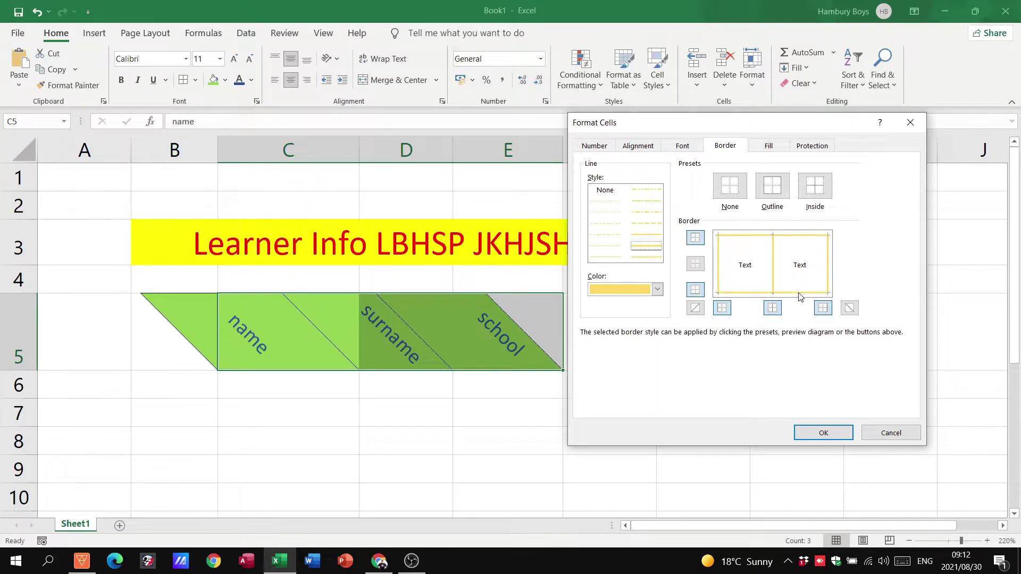
{"action": "left_click", "coordinate": [819, 432]}
{"action": "left_click", "coordinate": [715, 399]}
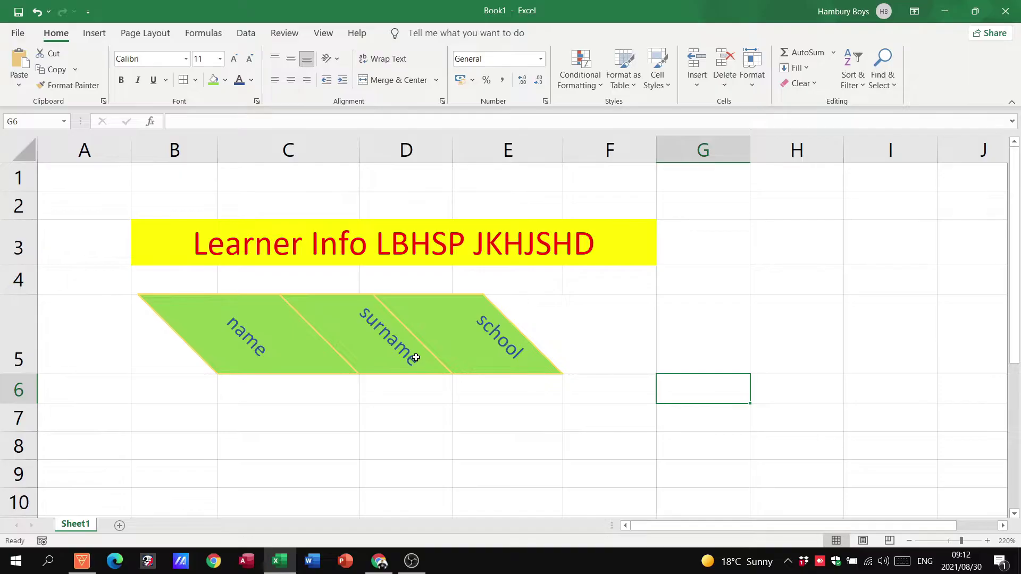
Step: Enter the value 5,68 in cell E7 and keep E7 selected
{"action": "left_click", "coordinate": [498, 422]}
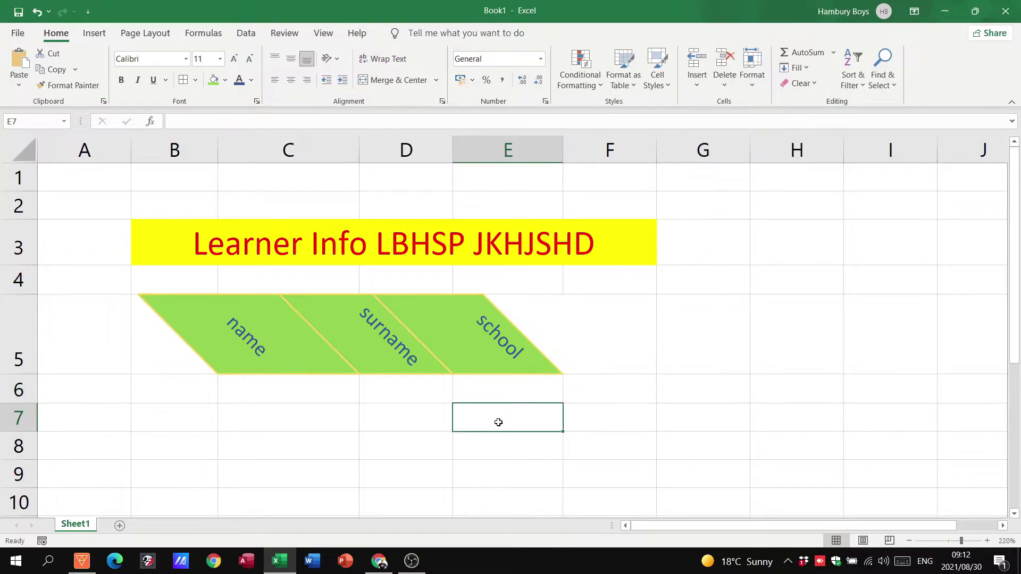
{"action": "type", "text": "5,68"}
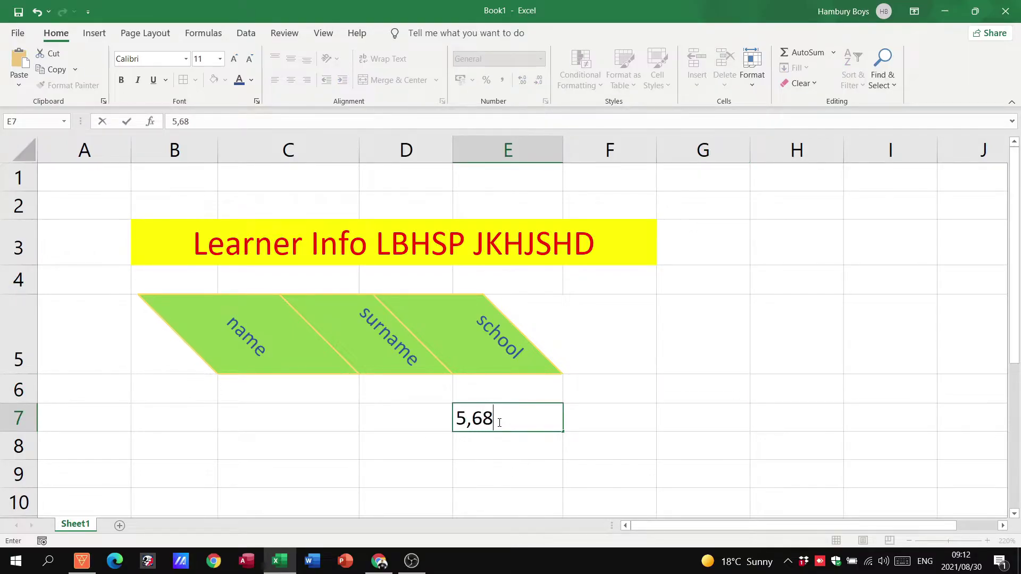
{"action": "left_click", "coordinate": [506, 446]}
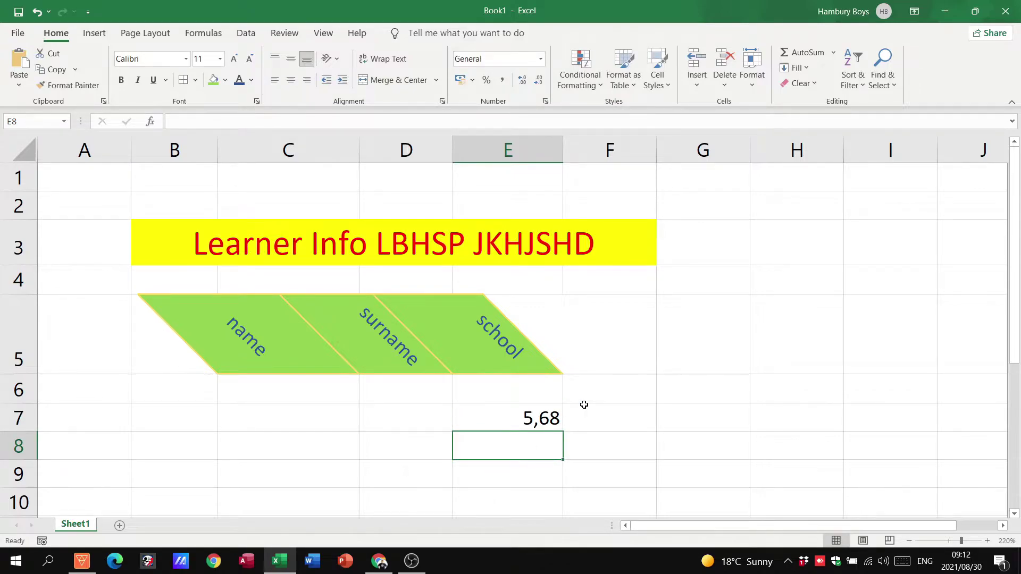
{"action": "left_click", "coordinate": [487, 413]}
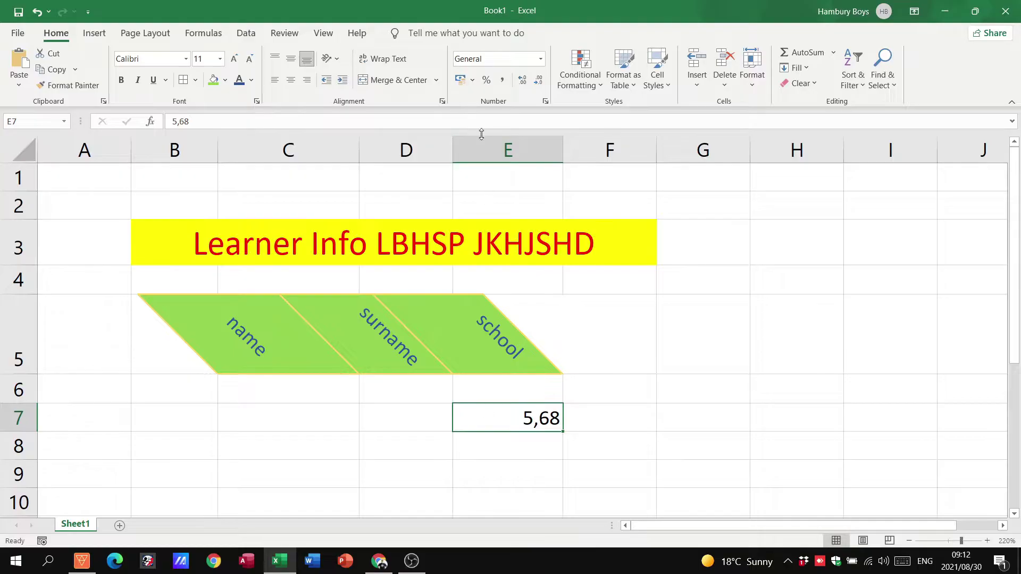
Step: Give E7 Rand accounting format (R English South Africa), briefly trying US dollar first
{"action": "left_click", "coordinate": [472, 80]}
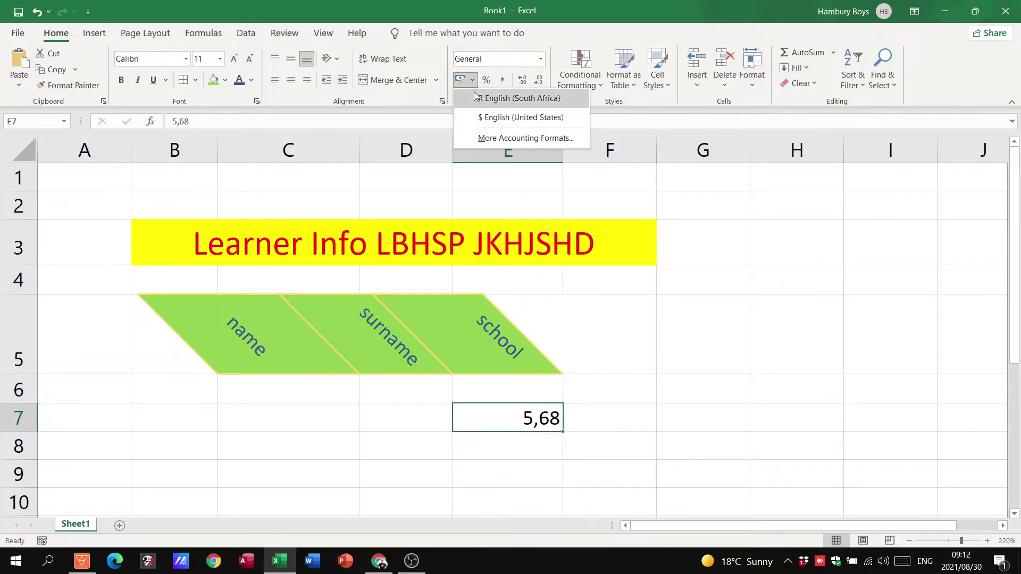
{"action": "left_click", "coordinate": [474, 100]}
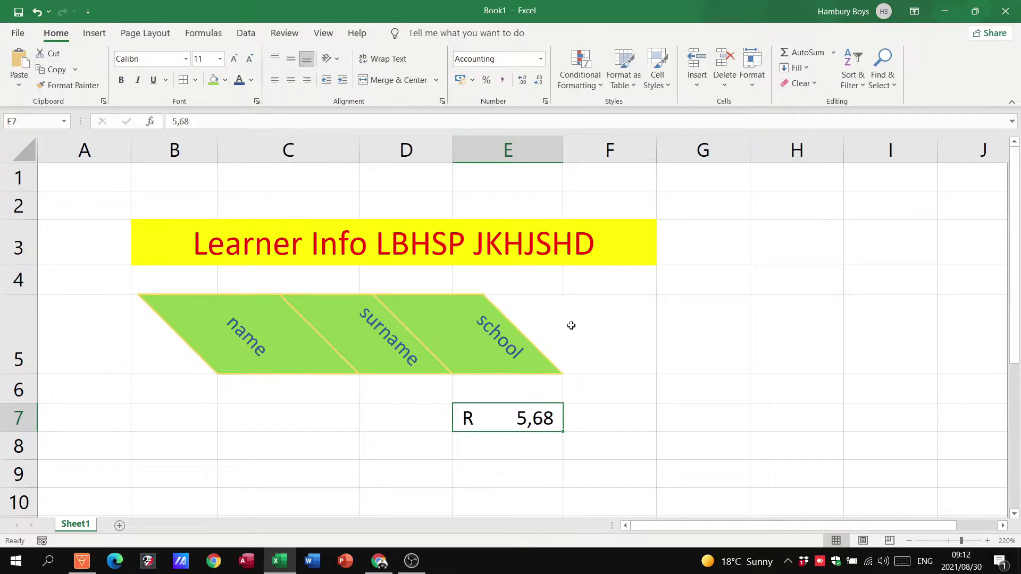
{"action": "left_click", "coordinate": [472, 81]}
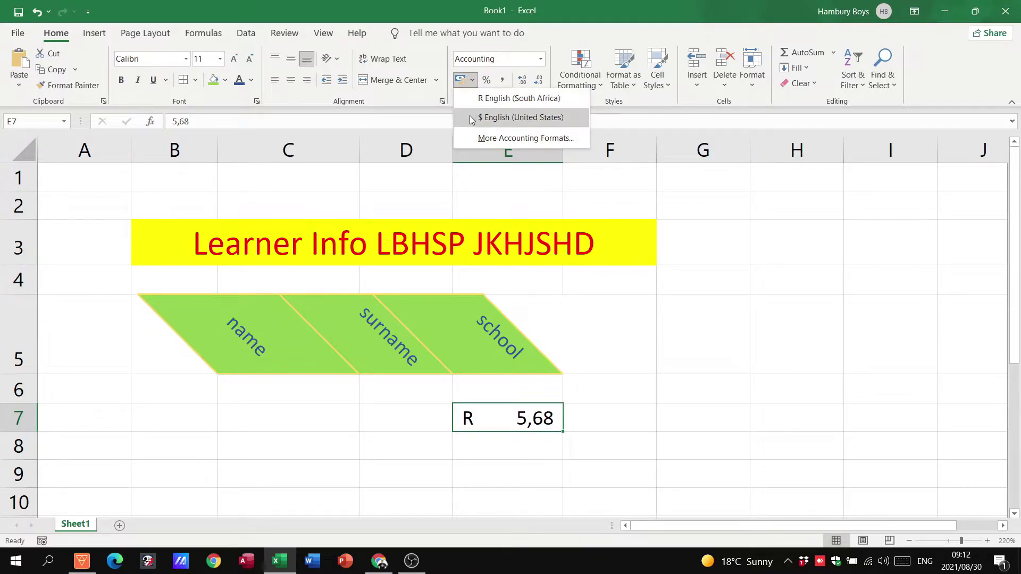
{"action": "left_click", "coordinate": [471, 117]}
{"action": "left_click", "coordinate": [472, 80]}
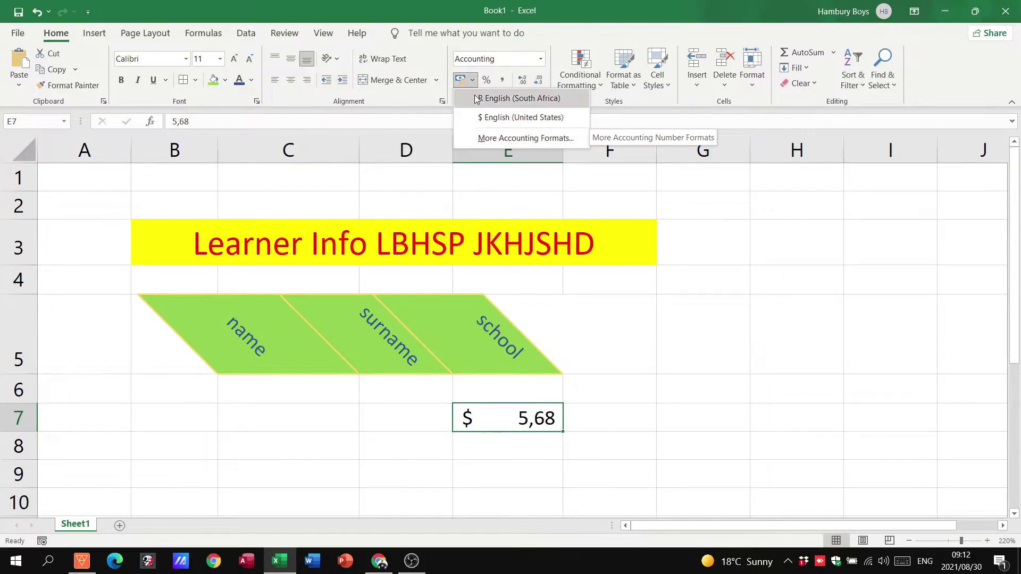
{"action": "left_click", "coordinate": [477, 98]}
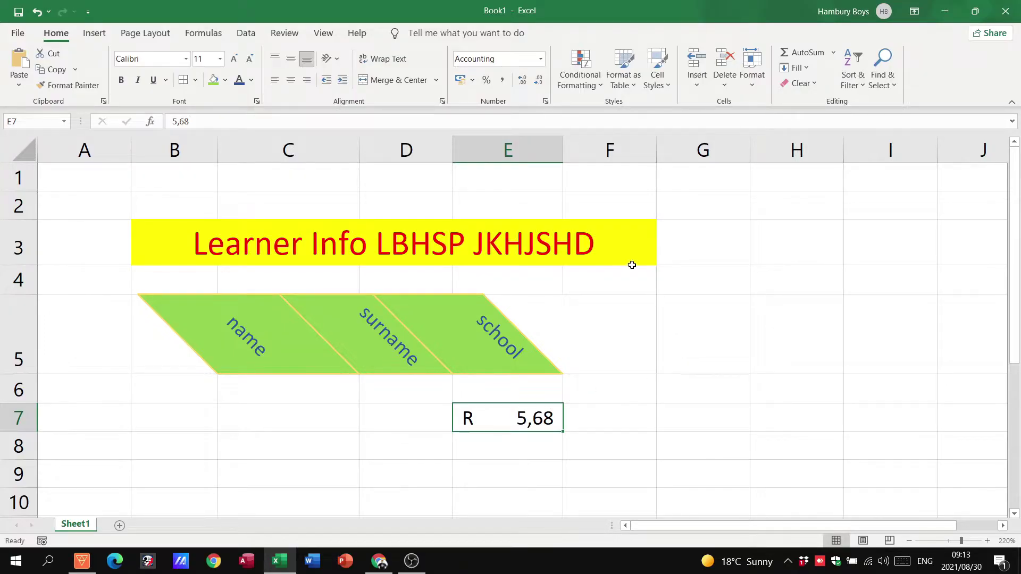
Step: Try decreasing and increasing E7's decimal places, ending back at two decimals
{"action": "left_click", "coordinate": [539, 81]}
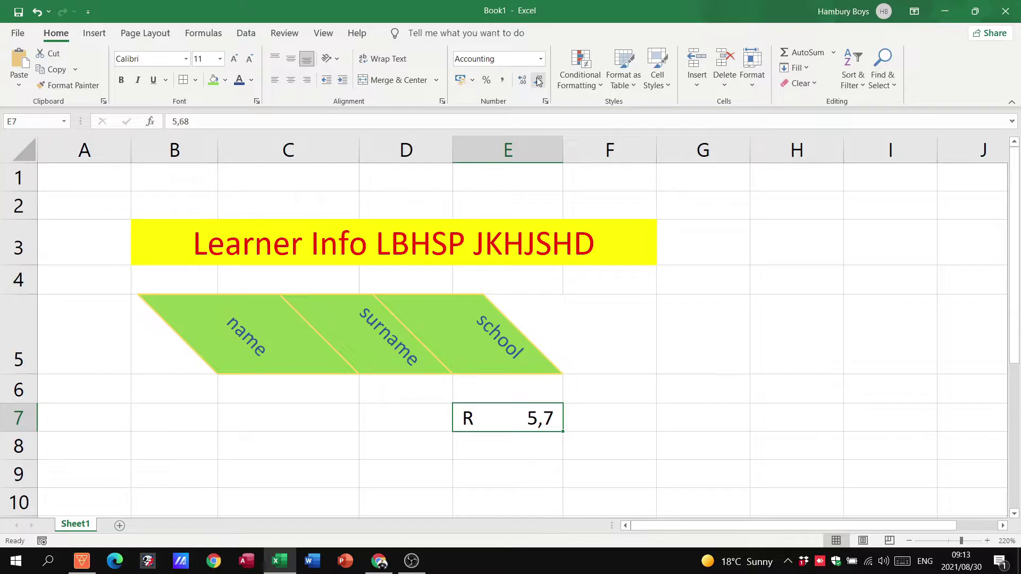
{"action": "left_click", "coordinate": [523, 80]}
{"action": "left_click", "coordinate": [539, 80]}
{"action": "left_click", "coordinate": [523, 80]}
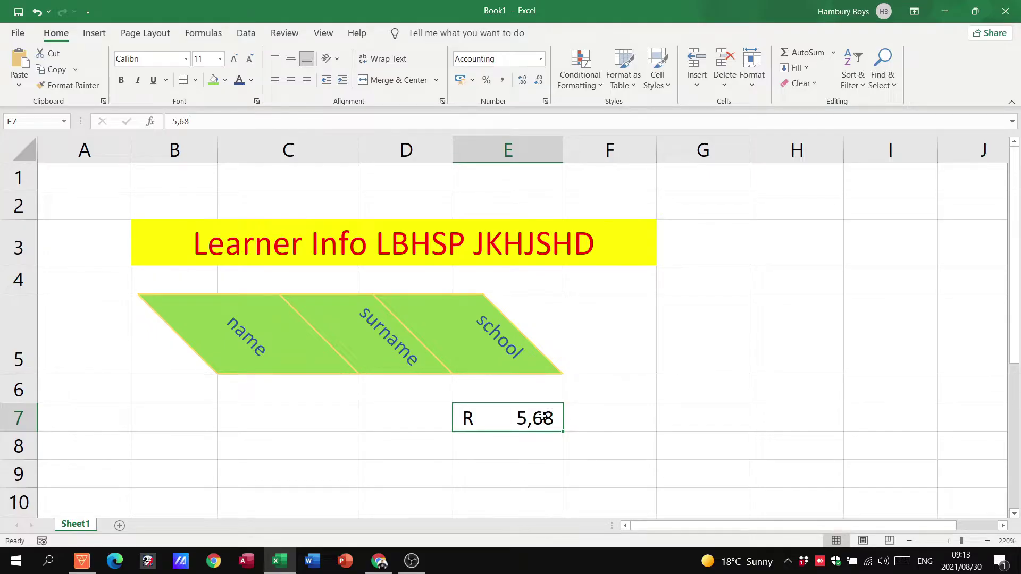
{"action": "left_click", "coordinate": [539, 83]}
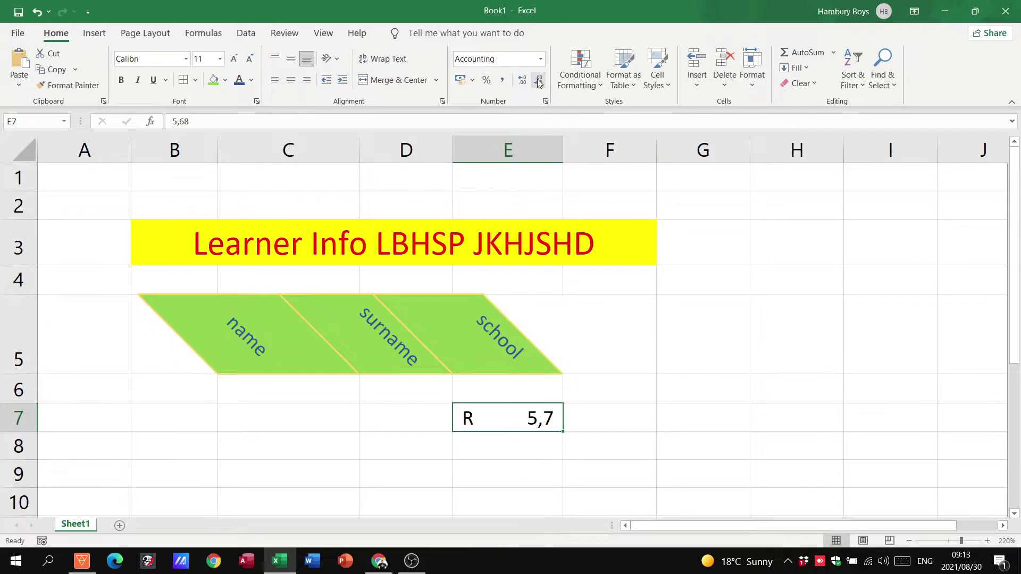
{"action": "left_click", "coordinate": [538, 83]}
{"action": "left_click", "coordinate": [523, 83]}
{"action": "left_click", "coordinate": [523, 82]}
Step: Edit the value in E7 from 5,68 to 5,43
{"action": "double_click", "coordinate": [548, 418]}
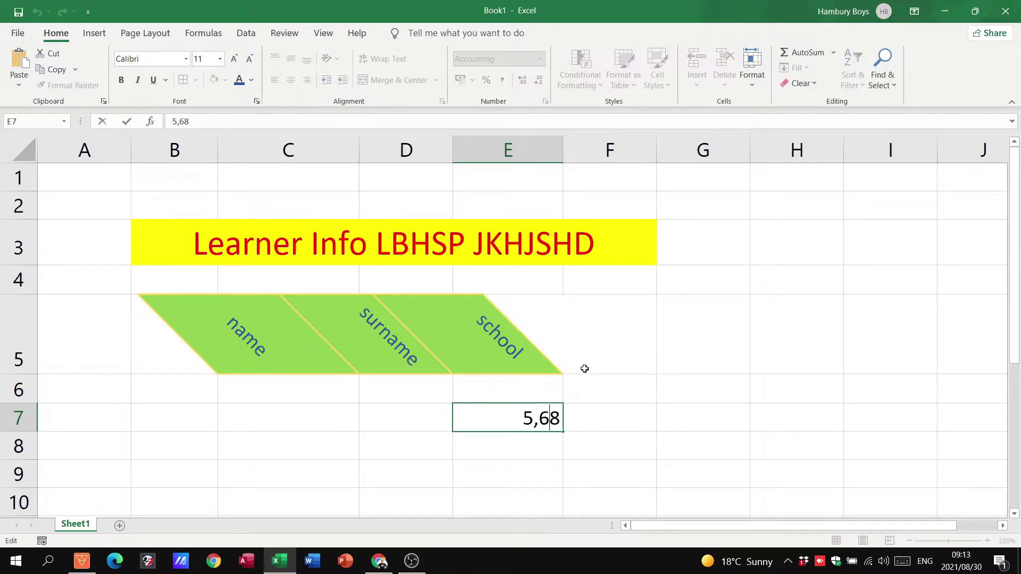
{"action": "key", "text": "BackSpace"}
{"action": "type", "text": "4"}
{"action": "key", "text": "Delete"}
{"action": "type", "text": "3"}
{"action": "left_click", "coordinate": [491, 465]}
Step: Remove both decimal places from E7 so it shows R 5
{"action": "left_click", "coordinate": [497, 417]}
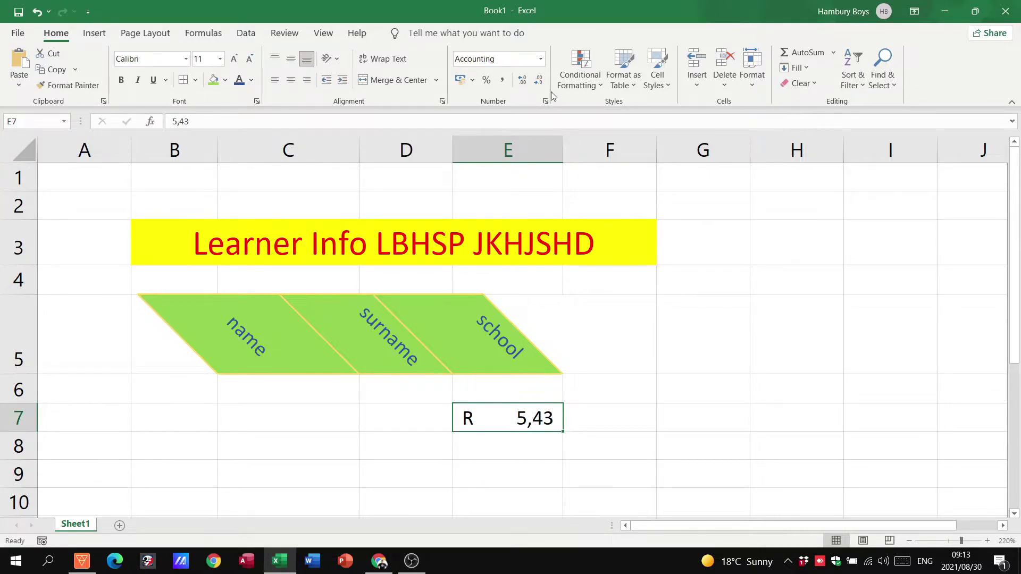
{"action": "left_click", "coordinate": [540, 81]}
{"action": "left_click", "coordinate": [541, 81]}
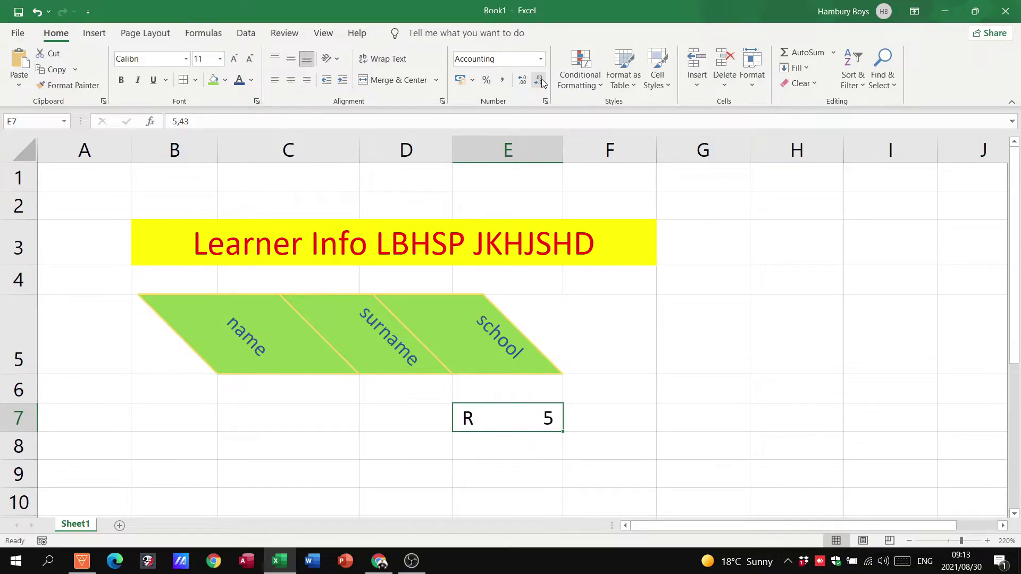
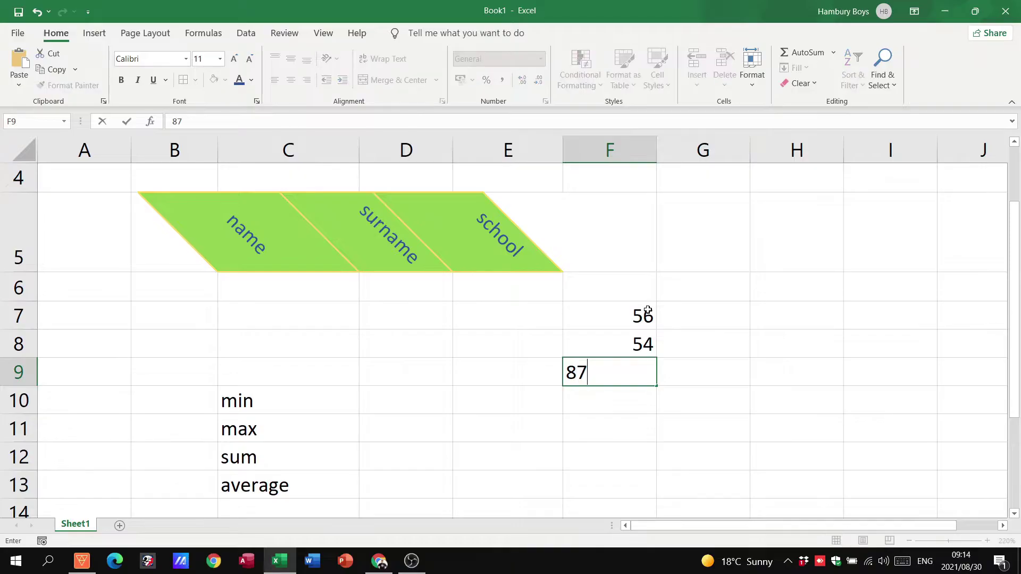
Step: Finish entering 87, 89, 21, 5 and 89 down F9:F13, correcting F12 to 5
{"action": "key", "text": "Return"}
{"action": "type", "text": "89"}
{"action": "key", "text": "Return"}
{"action": "type", "text": "21"}
{"action": "key", "text": "Return"}
{"action": "type", "text": "0"}
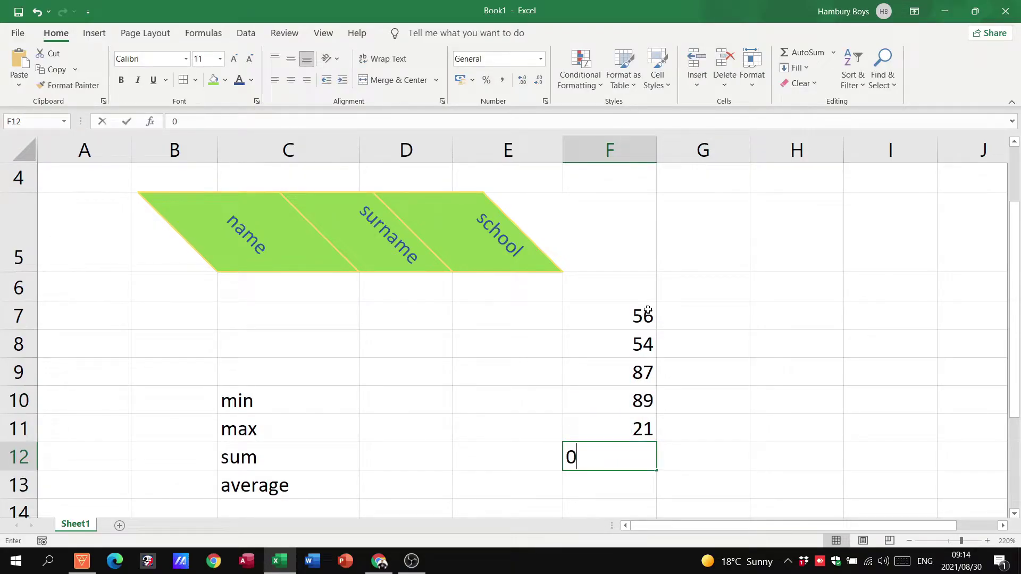
{"action": "key", "text": "Return"}
{"action": "key", "text": "Up"}
{"action": "type", "text": "5"}
{"action": "key", "text": "Return"}
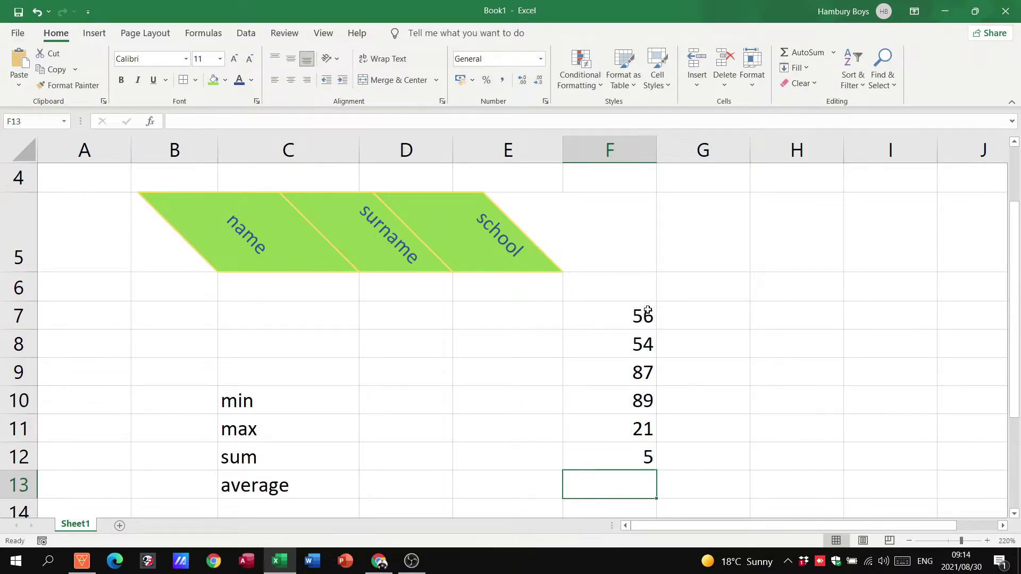
{"action": "type", "text": "89"}
{"action": "key", "text": "Return"}
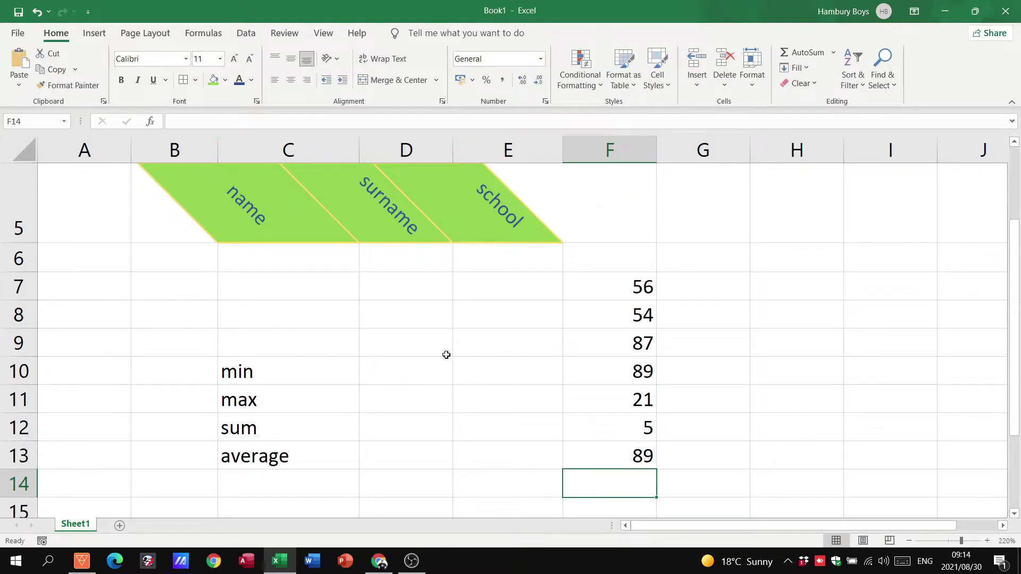
Step: Enter =MIN(F7:F13) in D10 so it shows the minimum, 5
{"action": "left_click", "coordinate": [420, 371]}
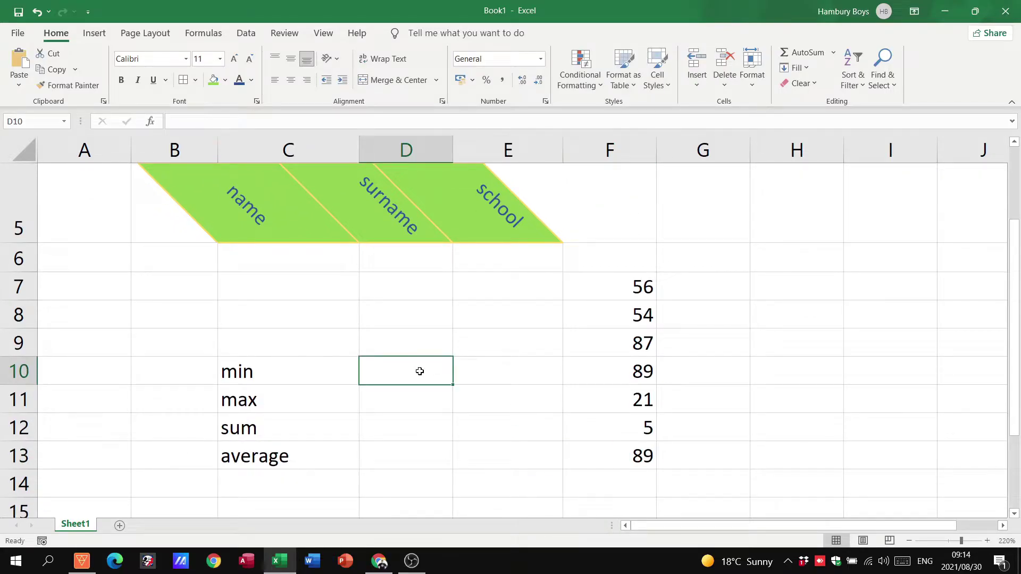
{"action": "type", "text": "=min("}
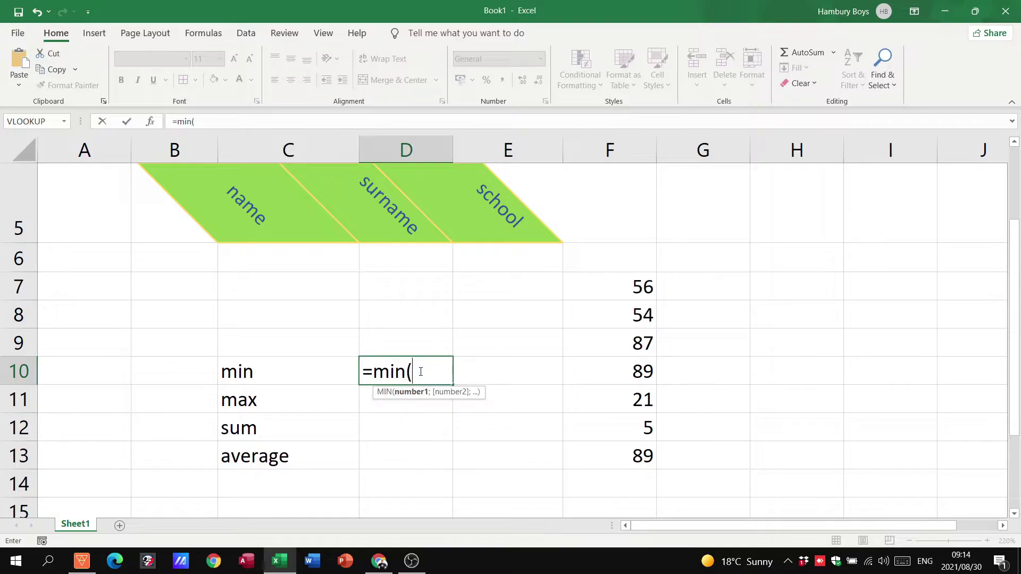
{"action": "left_click_drag", "start_coordinate": [592, 278], "coordinate": [587, 448]}
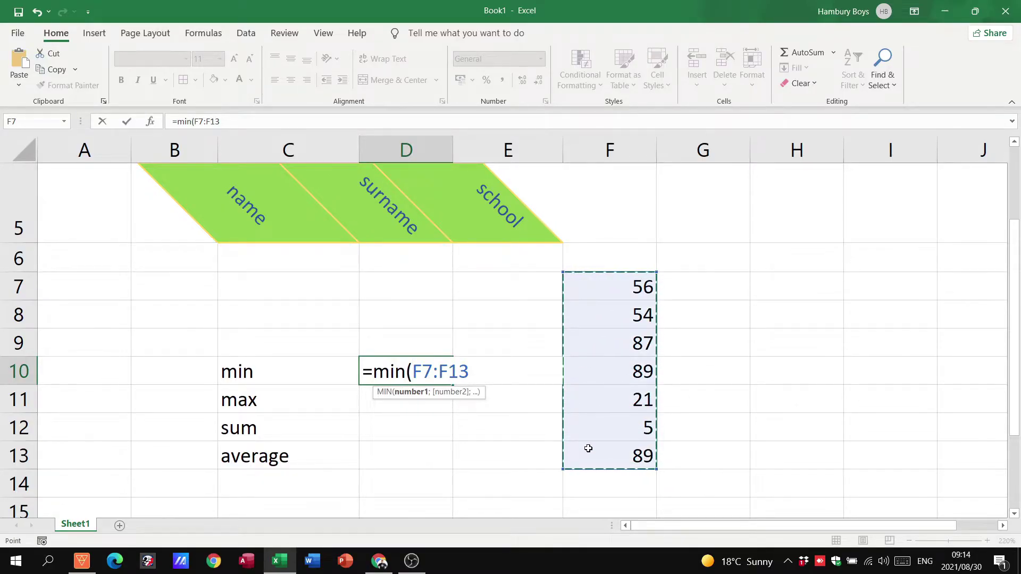
{"action": "type", "text": ")"}
{"action": "key", "text": "Return"}
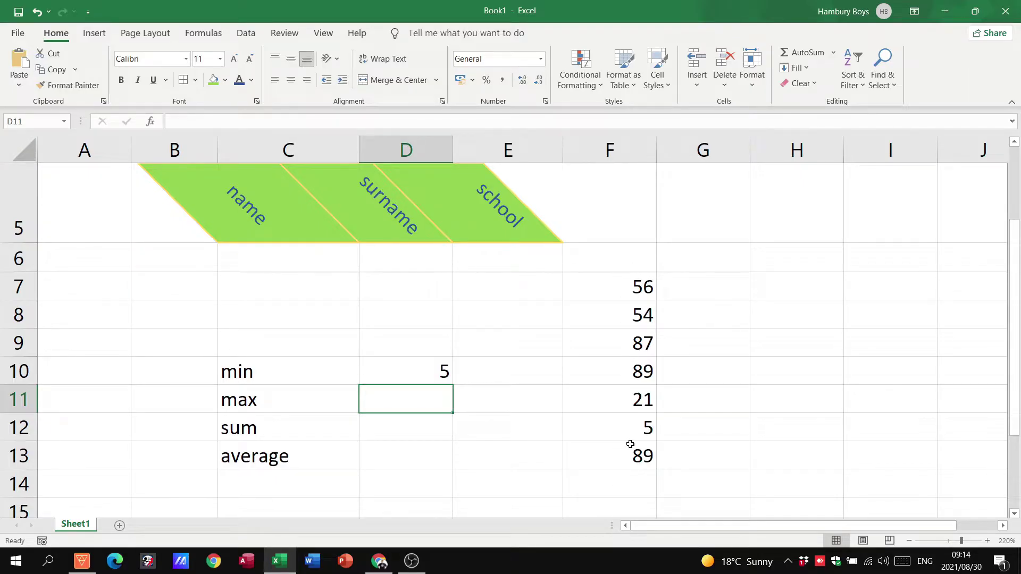
Step: Enter =MAX(F7:F13) in D11, returning 89
{"action": "type", "text": "=max("}
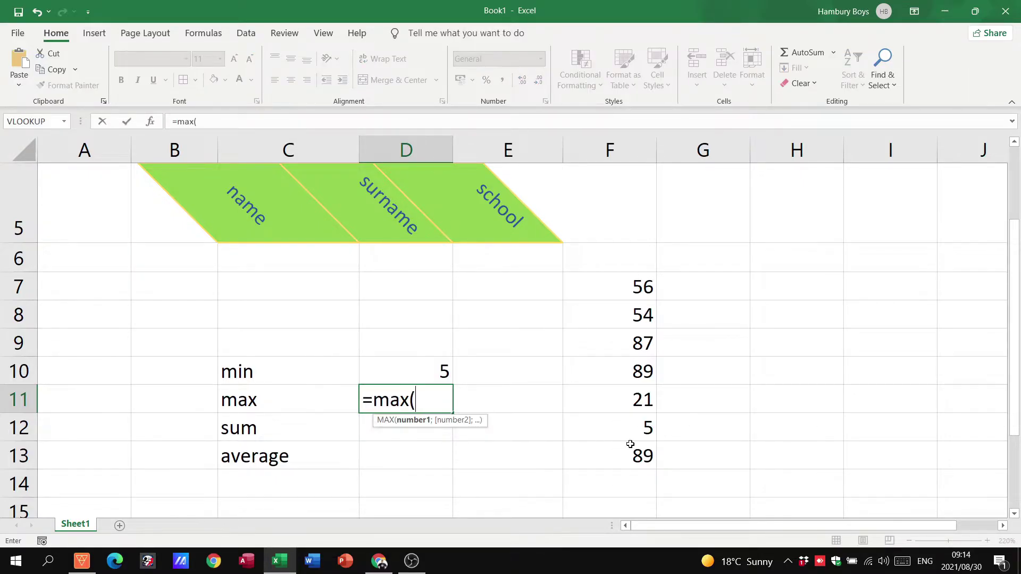
{"action": "left_click_drag", "start_coordinate": [638, 287], "coordinate": [629, 469]}
{"action": "type", "text": ")"}
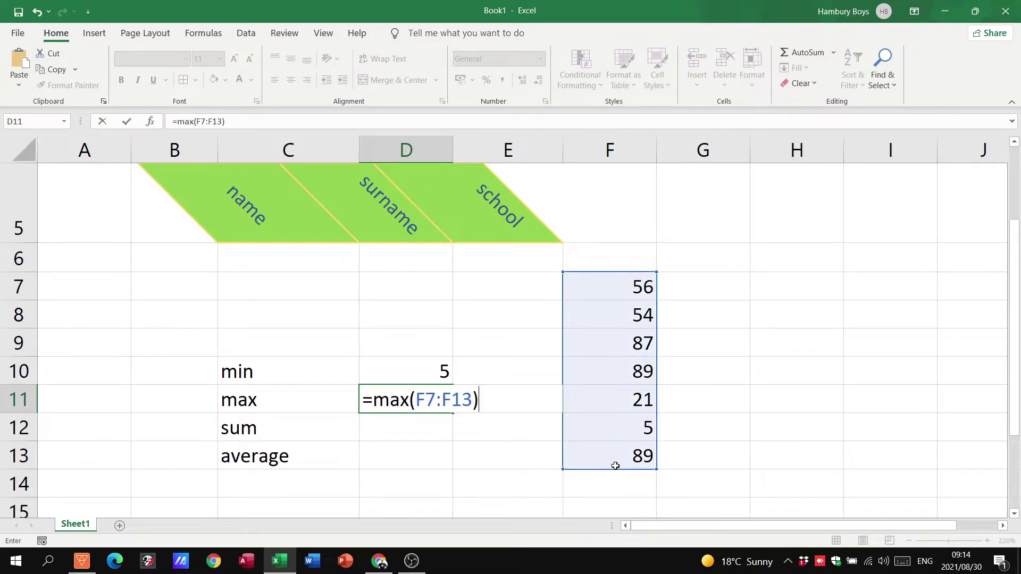
{"action": "key", "text": "Return"}
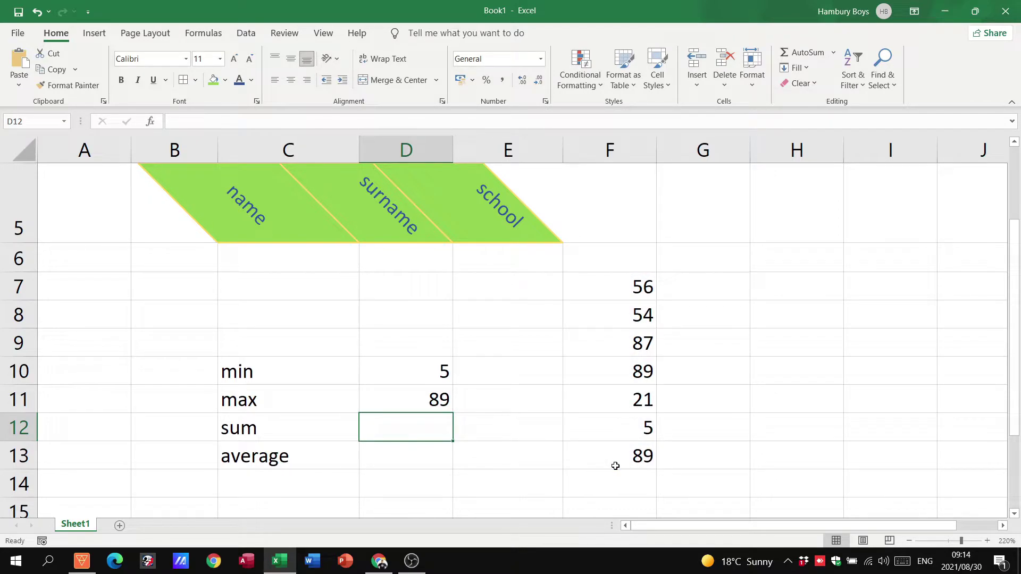
Step: Enter =SUM(F7:F13) in D12, returning 401
{"action": "type", "text": "=sum("}
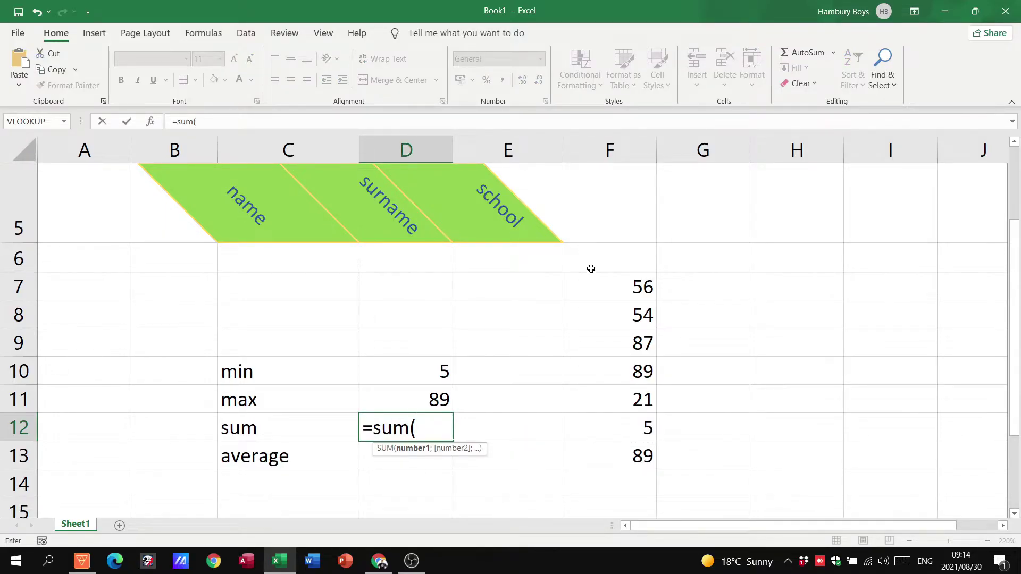
{"action": "left_click_drag", "start_coordinate": [592, 279], "coordinate": [597, 449]}
{"action": "type", "text": ")"}
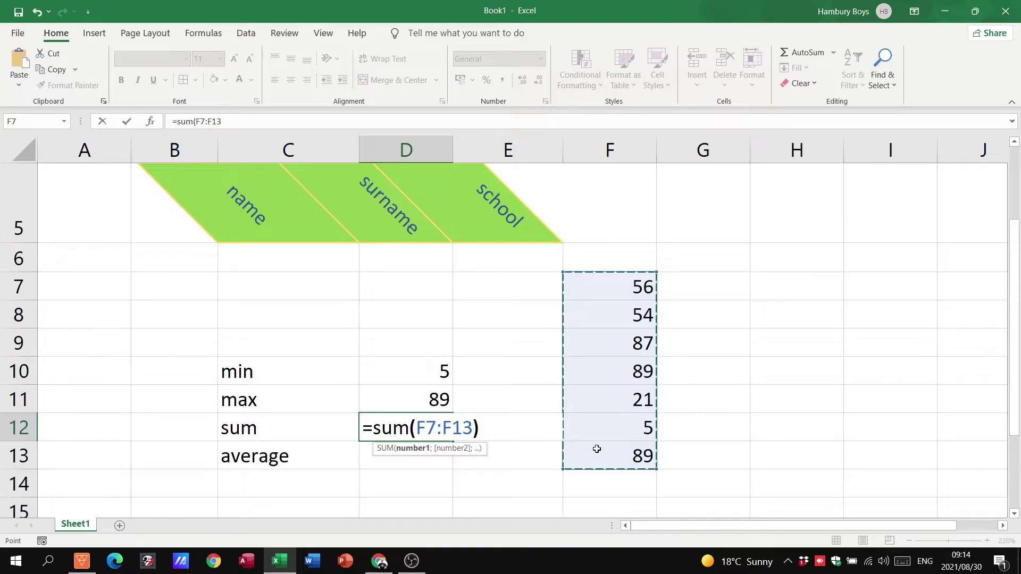
{"action": "key", "text": "Return"}
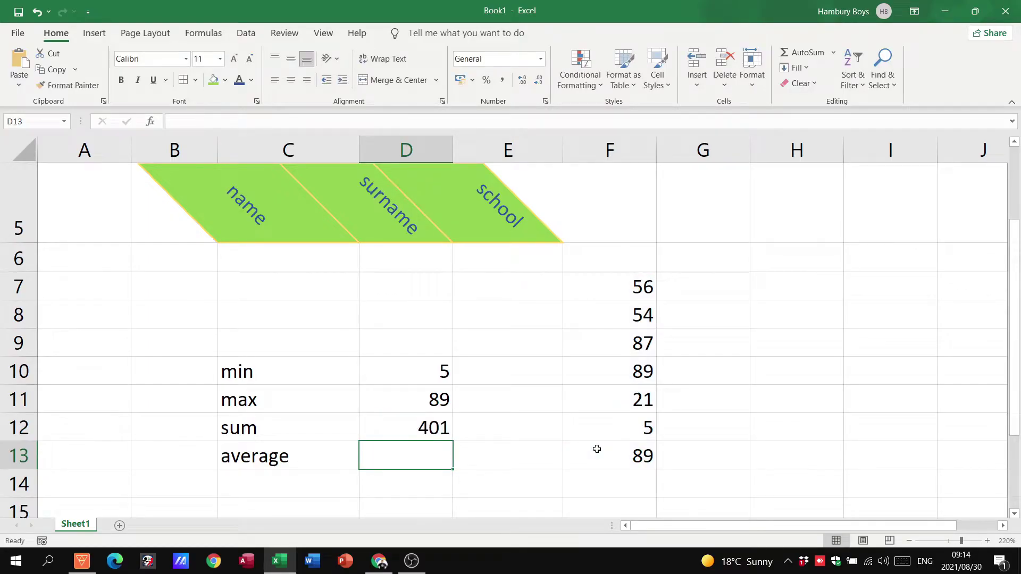
Step: Enter =AVERAGE(F7:F13) in D13, returning 57,28571
{"action": "type", "text": "=avera"}
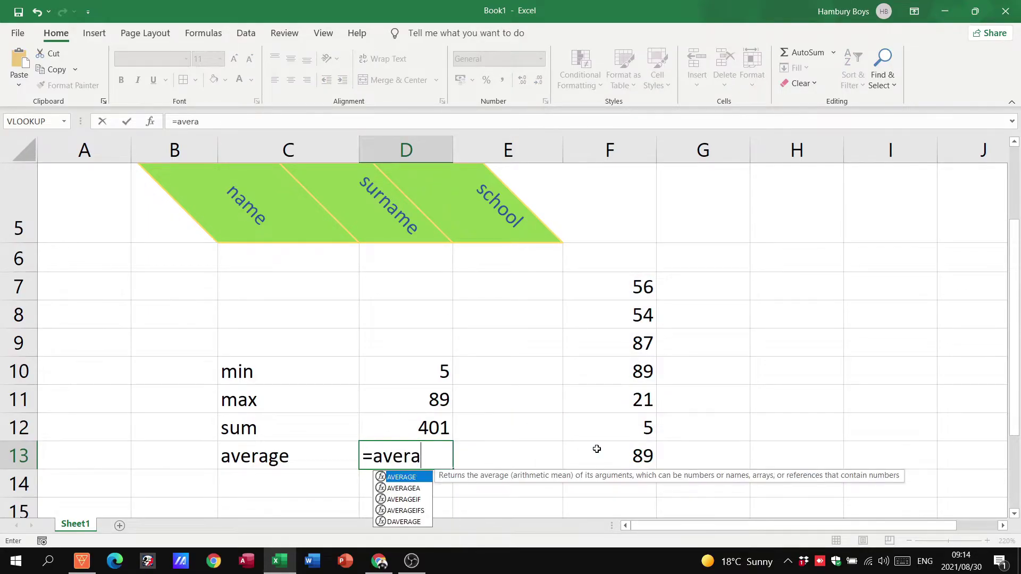
{"action": "type", "text": "ge("}
{"action": "left_click_drag", "start_coordinate": [605, 297], "coordinate": [610, 448]}
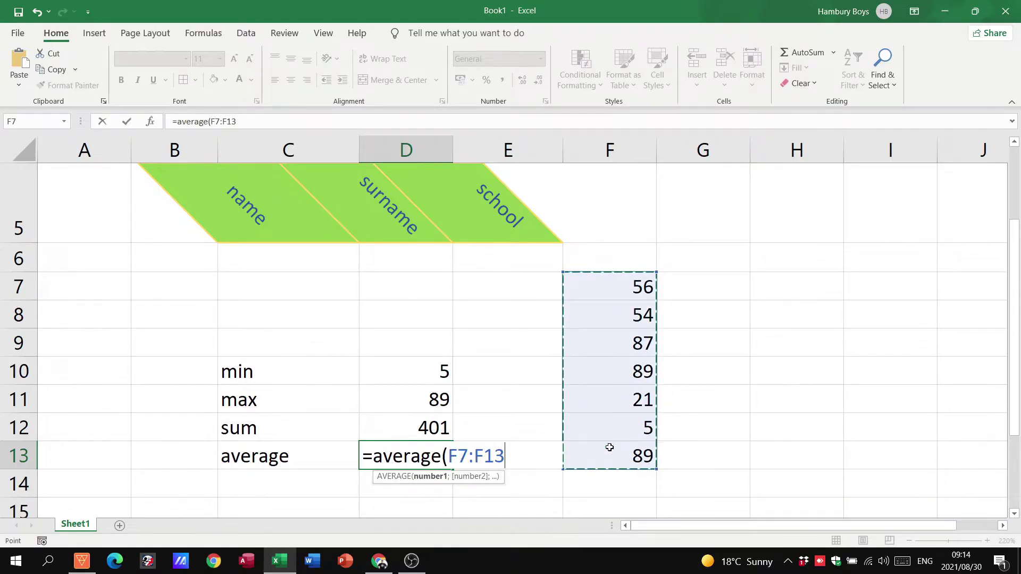
{"action": "type", "text": ")"}
{"action": "key", "text": "Return"}
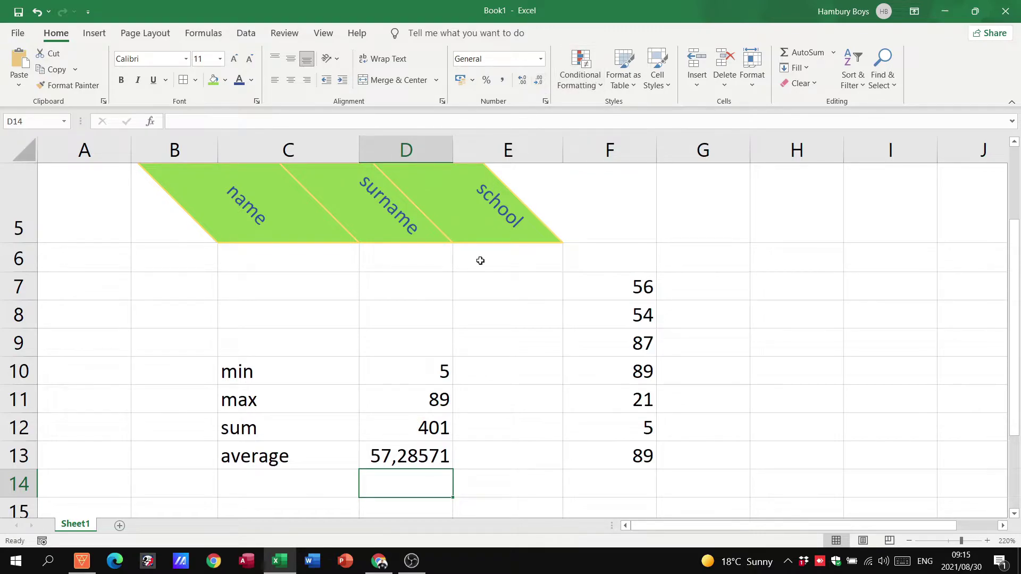
Step: Decrease the decimals of the average in D13 four times so it reads 57,3
{"action": "left_click", "coordinate": [399, 458]}
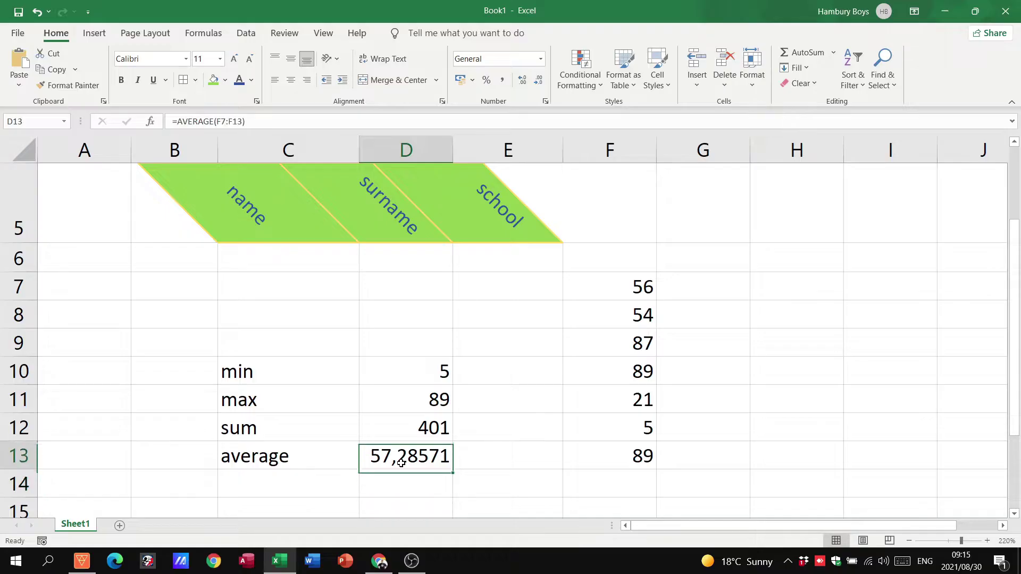
{"action": "left_click", "coordinate": [540, 80]}
{"action": "left_click", "coordinate": [540, 80]}
{"action": "left_click", "coordinate": [540, 80]}
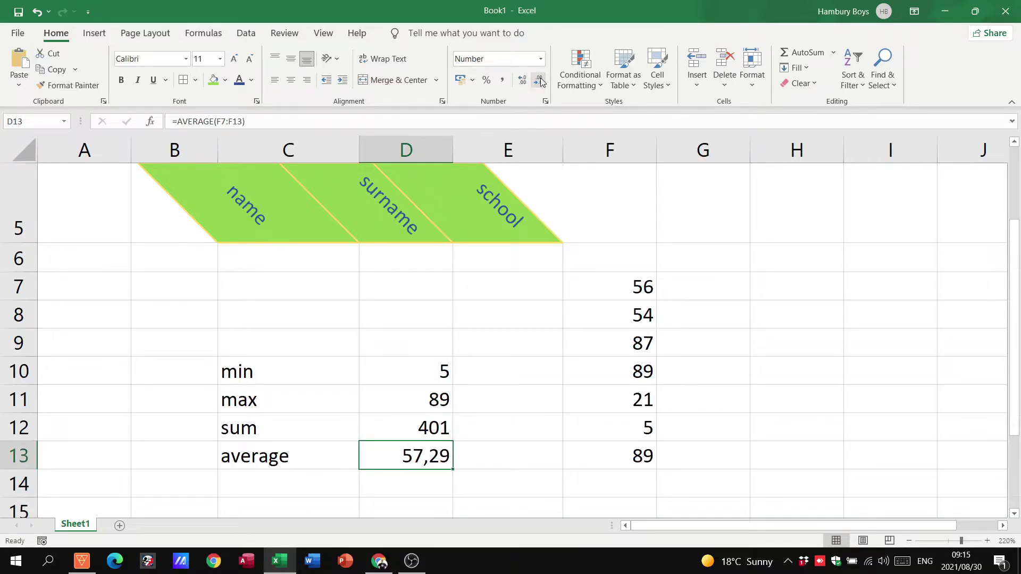
{"action": "left_click", "coordinate": [540, 80]}
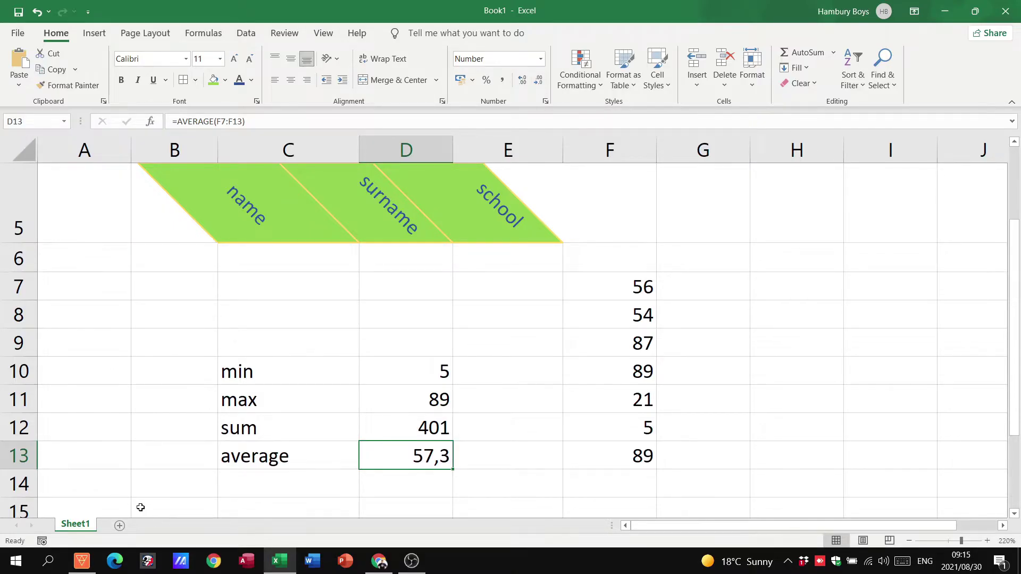
Step: Add a new sheet and rename it 'sdfkhsdjsd'
{"action": "left_click", "coordinate": [120, 527]}
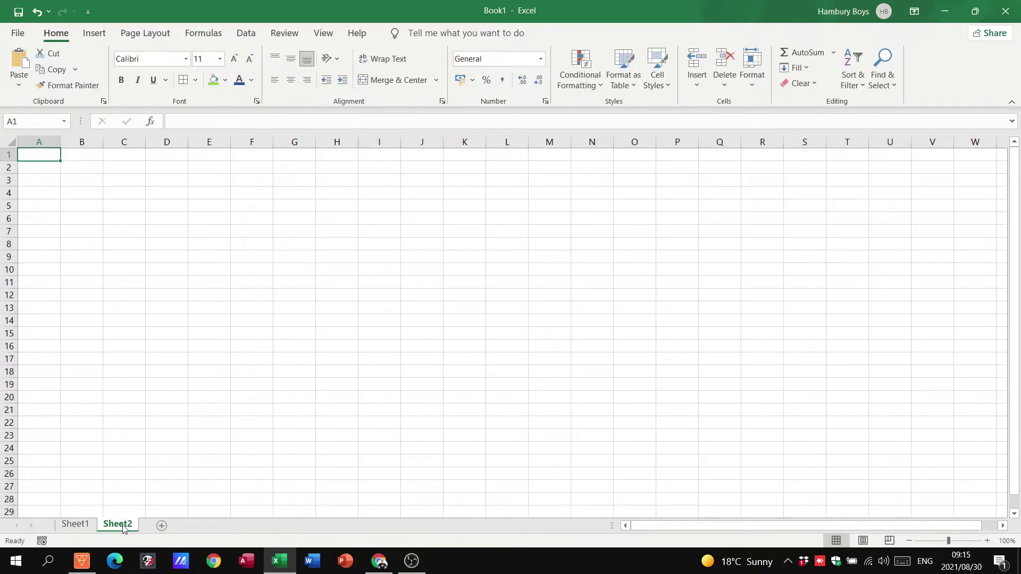
{"action": "right_click", "coordinate": [121, 528]}
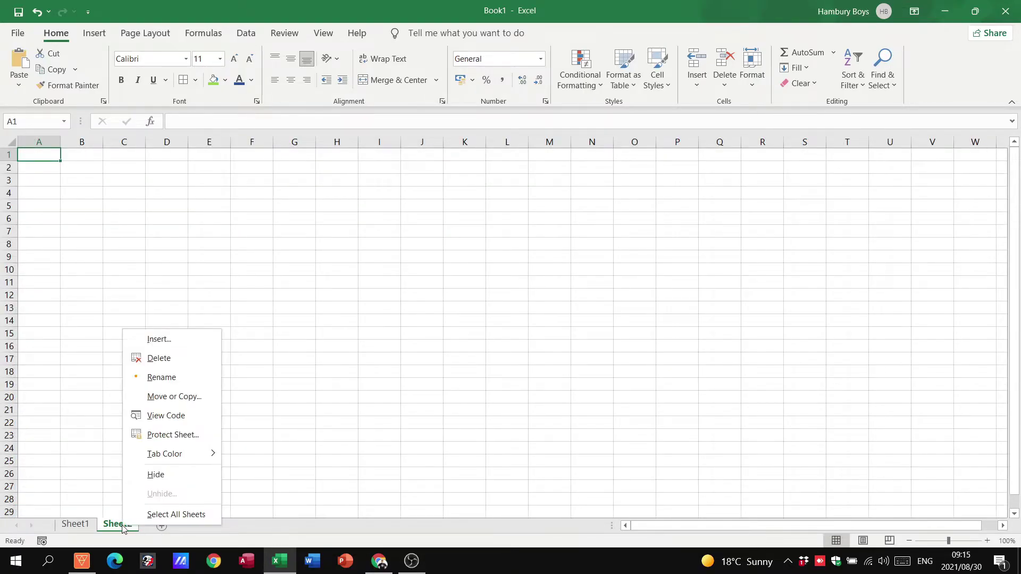
{"action": "left_click", "coordinate": [178, 381]}
{"action": "type", "text": "sdfkhsdjsd"}
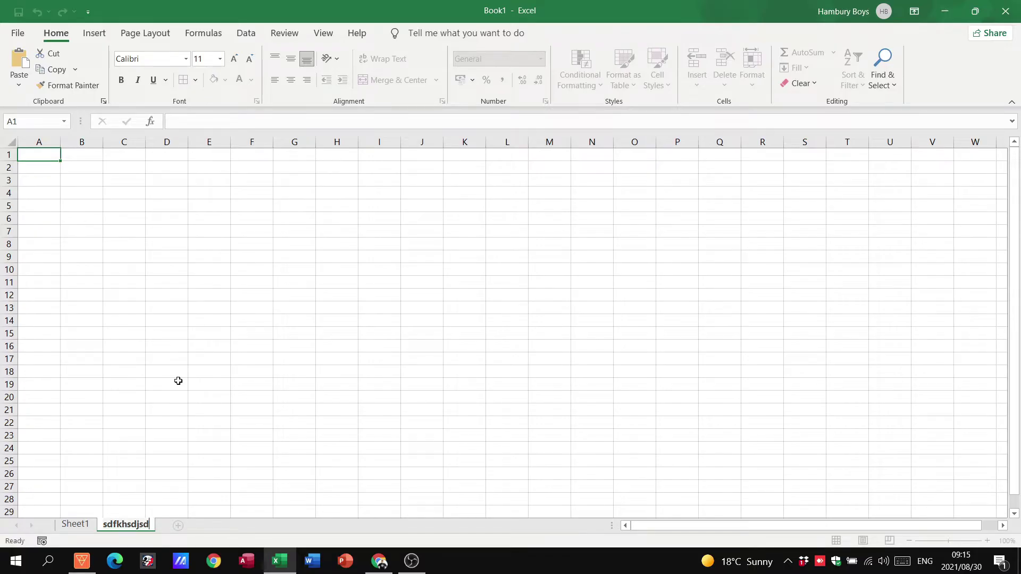
{"action": "left_click", "coordinate": [178, 381]}
Step: Colour the sdfkhsdjsd tab dark blue and return to Sheet1
{"action": "right_click", "coordinate": [114, 527]}
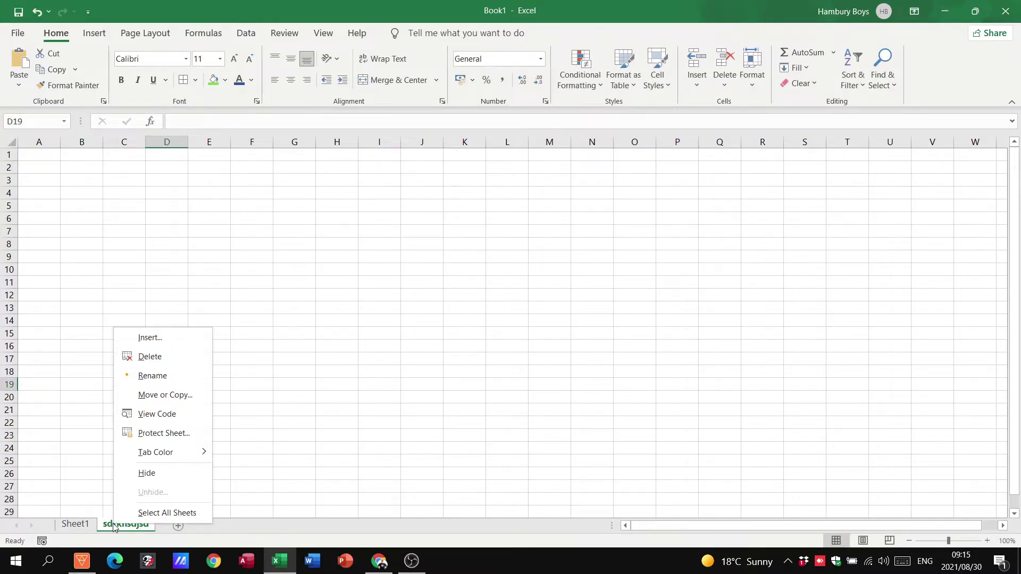
{"action": "mouse_move", "coordinate": [155, 452]}
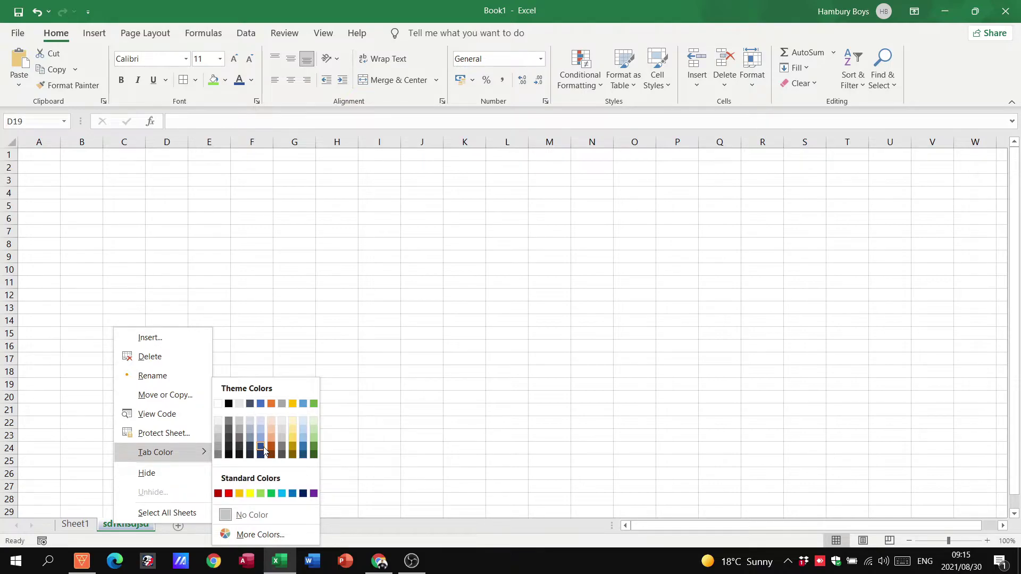
{"action": "left_click", "coordinate": [263, 448]}
{"action": "left_click", "coordinate": [80, 526]}
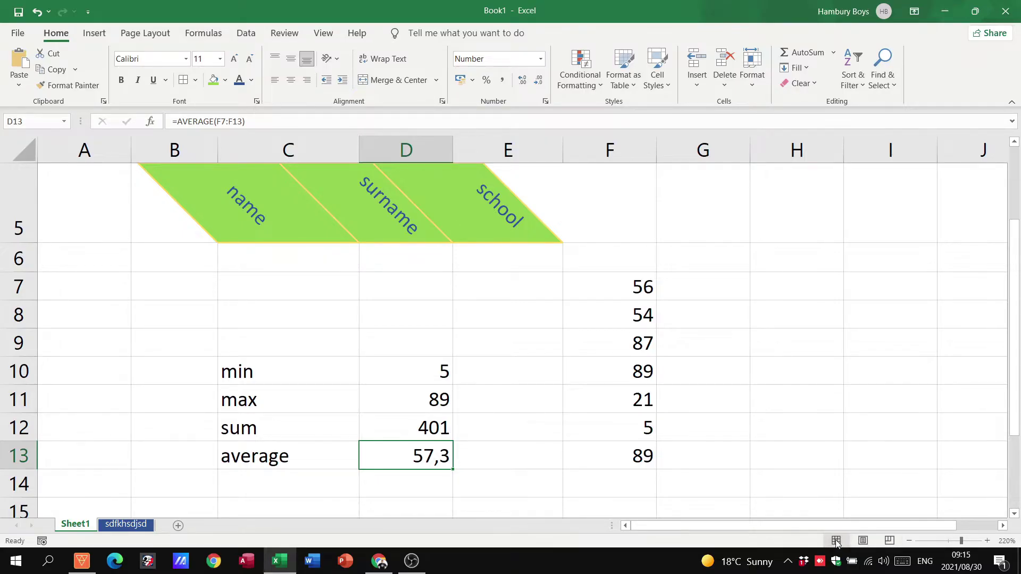
Step: In Page Layout view, type the author's name into the centre page header
{"action": "left_click", "coordinate": [863, 541]}
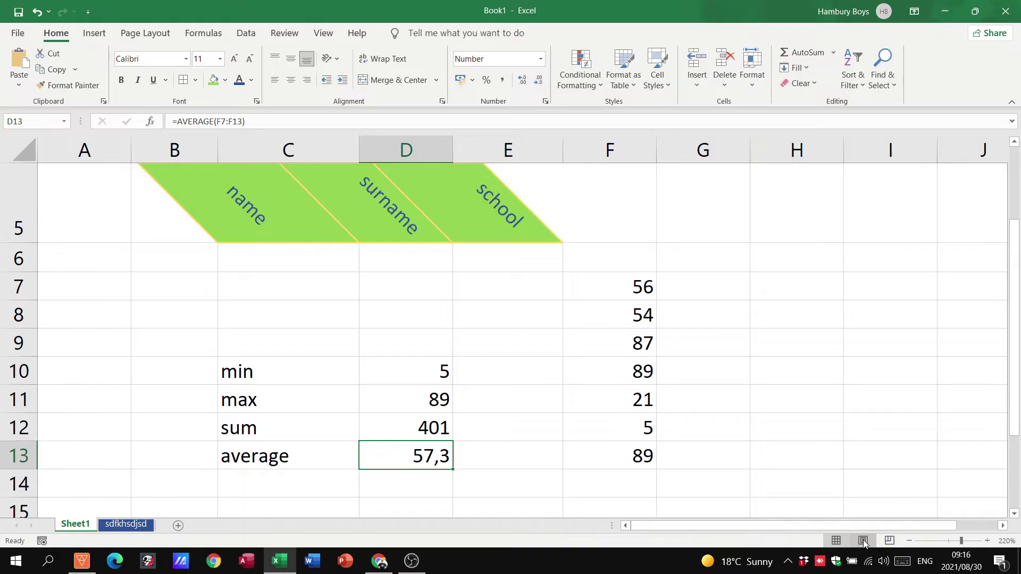
{"action": "scroll", "coordinate": [569, 454], "scroll_direction": "up", "scroll_amount": 3}
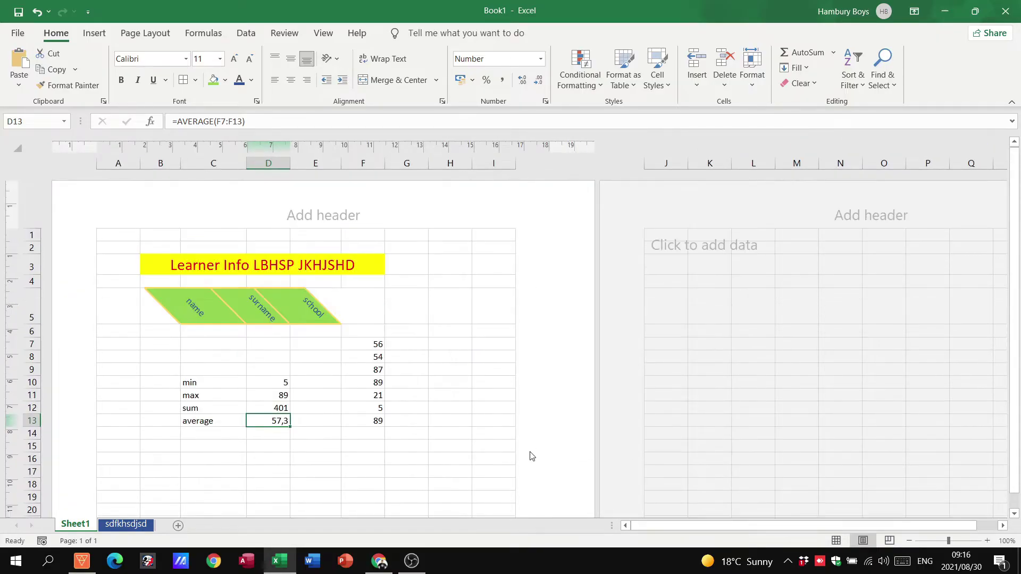
{"action": "left_click", "coordinate": [329, 219]}
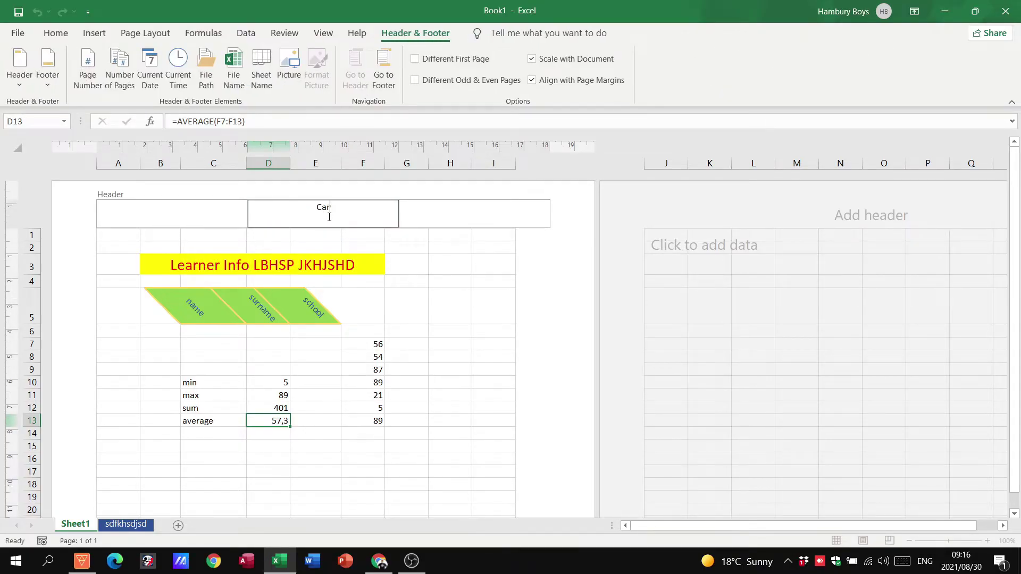
Step: Format the header name as bold, dark-blue, 16-point text
{"action": "left_click_drag", "start_coordinate": [274, 224], "coordinate": [363, 205]}
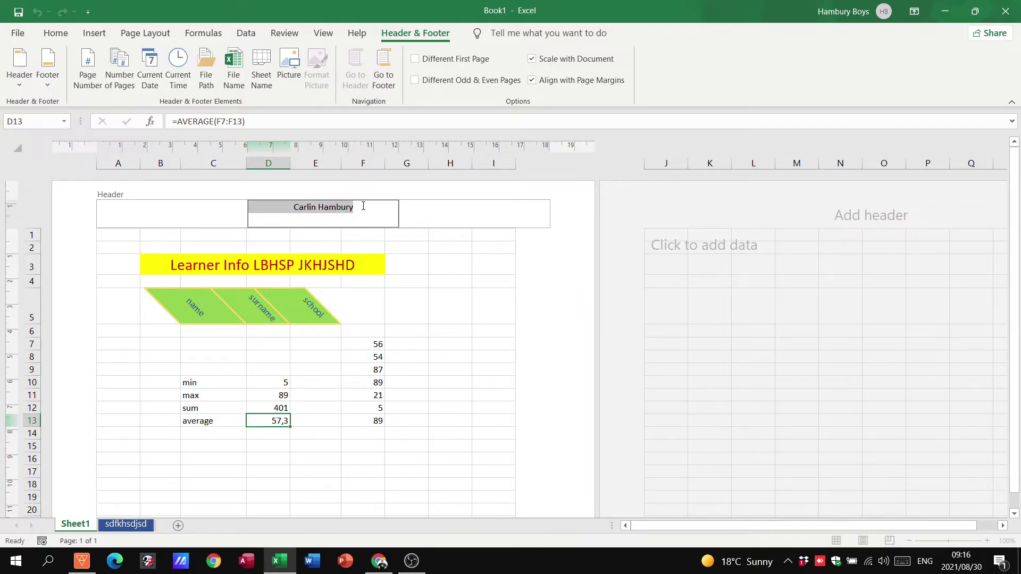
{"action": "left_click", "coordinate": [56, 33]}
{"action": "left_click", "coordinate": [233, 59]}
{"action": "left_click", "coordinate": [233, 59]}
{"action": "left_click", "coordinate": [233, 59]}
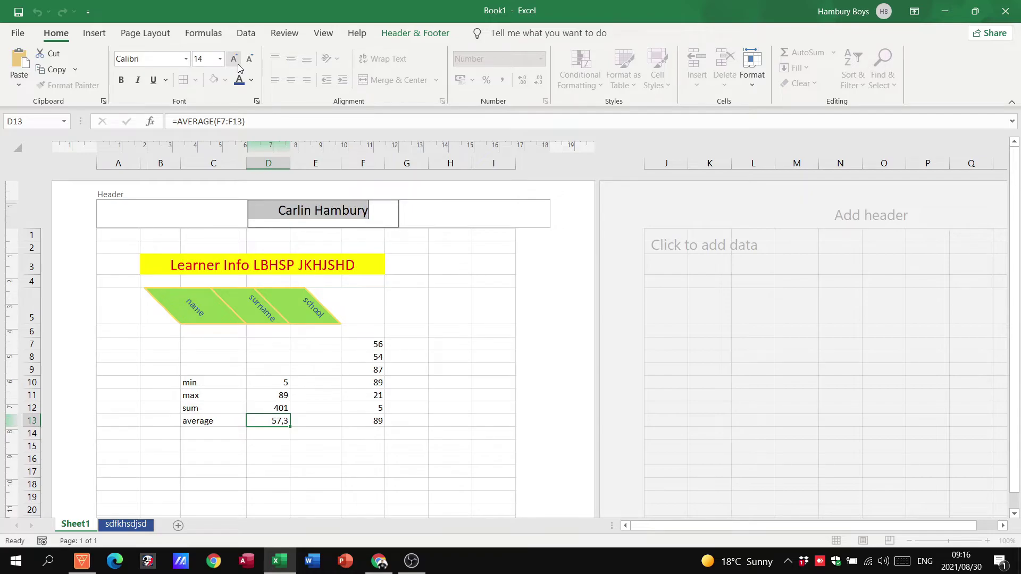
{"action": "left_click", "coordinate": [239, 80]}
{"action": "left_click", "coordinate": [121, 80]}
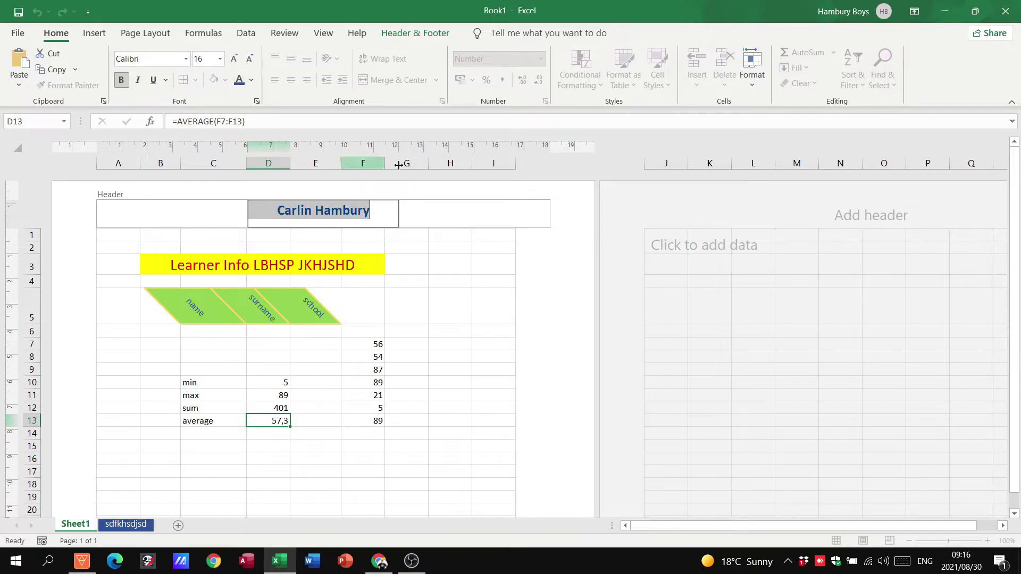
{"action": "left_click", "coordinate": [463, 270]}
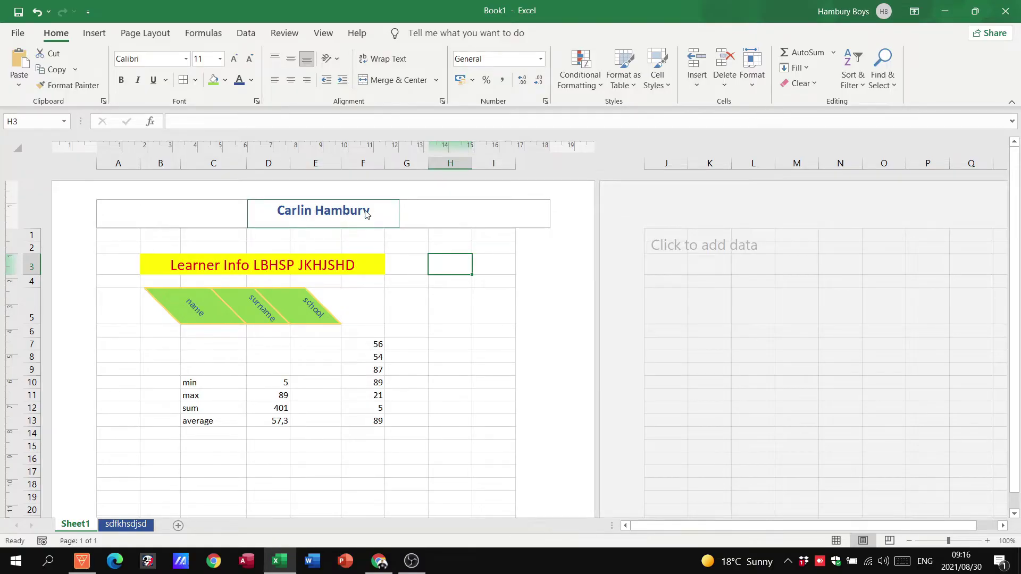
Step: Review the page and footer in Page Layout, then return to Normal view showing the statistics
{"action": "left_click", "coordinate": [478, 250]}
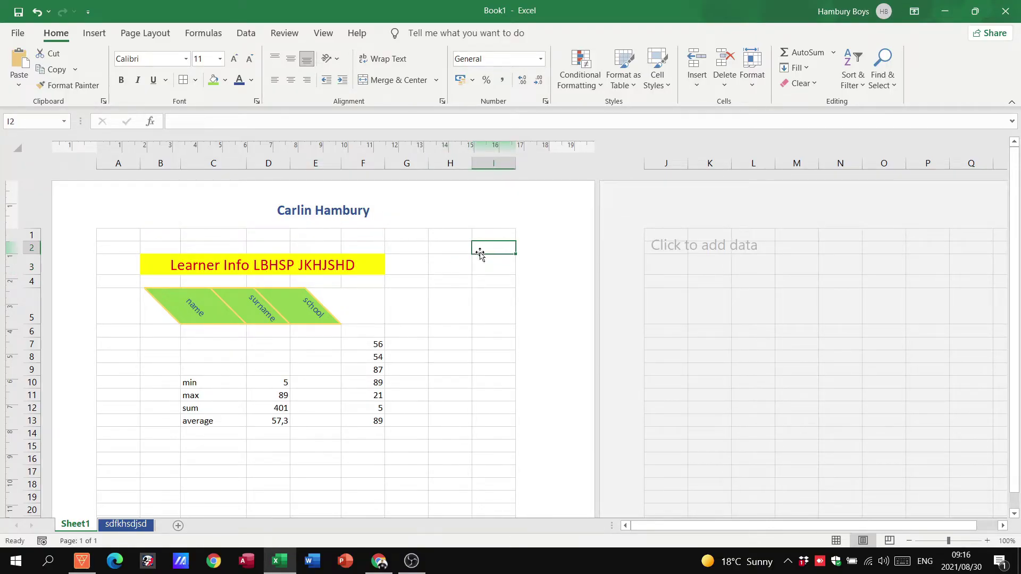
{"action": "left_click", "coordinate": [835, 542]}
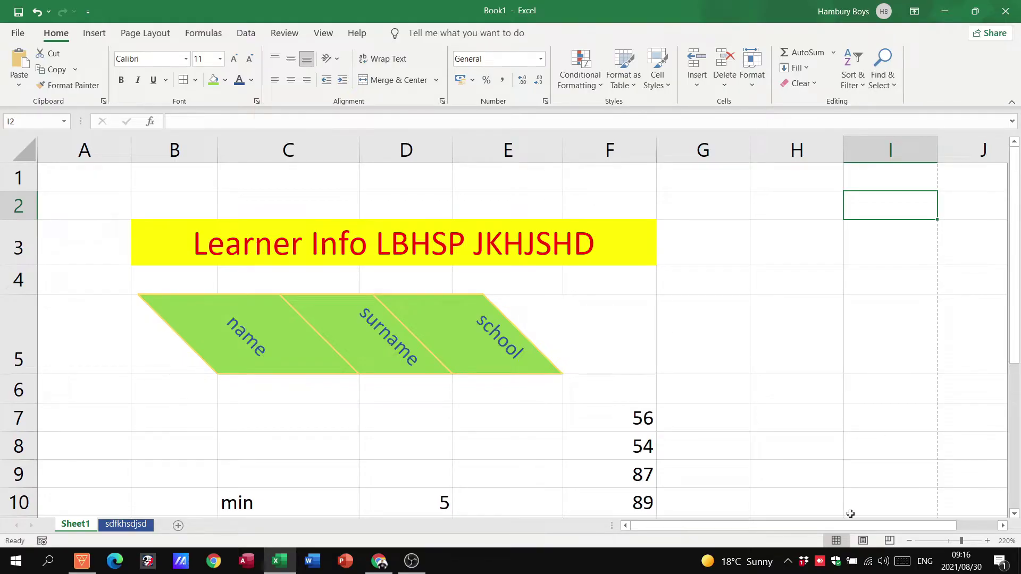
{"action": "left_click", "coordinate": [863, 541]}
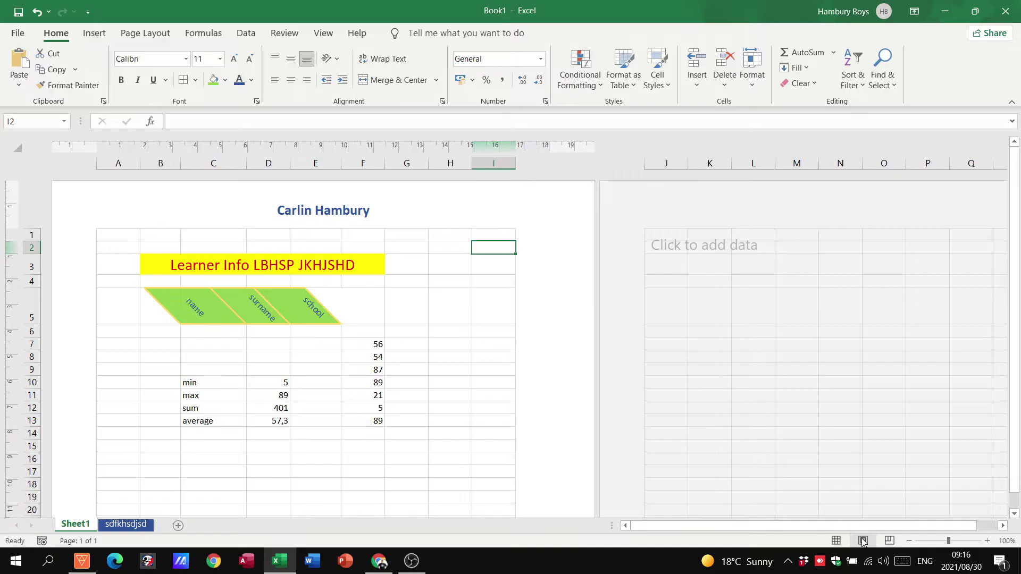
{"action": "scroll", "coordinate": [298, 271], "scroll_direction": "down", "scroll_amount": 10}
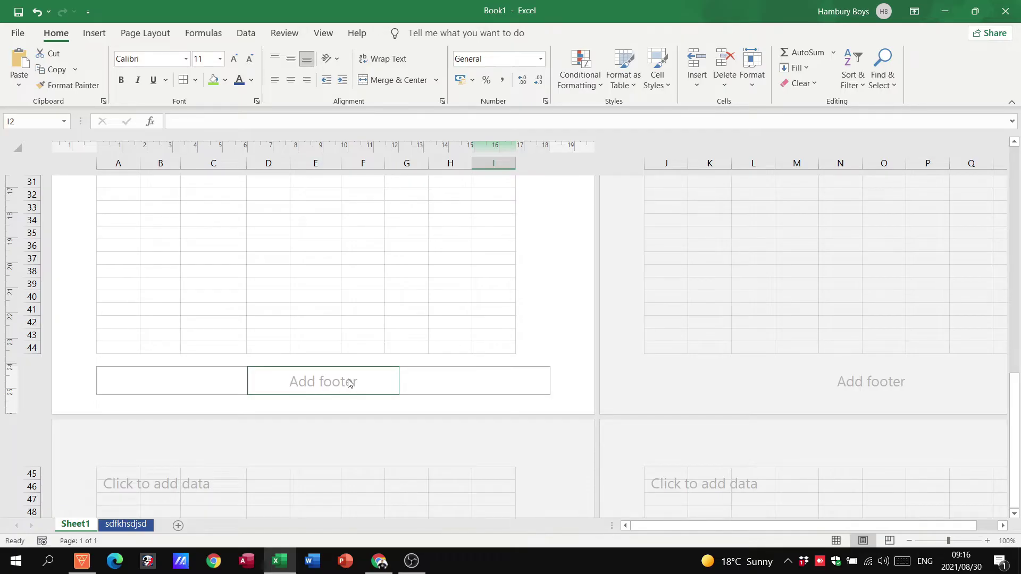
{"action": "scroll", "coordinate": [350, 382], "scroll_direction": "up", "scroll_amount": 10}
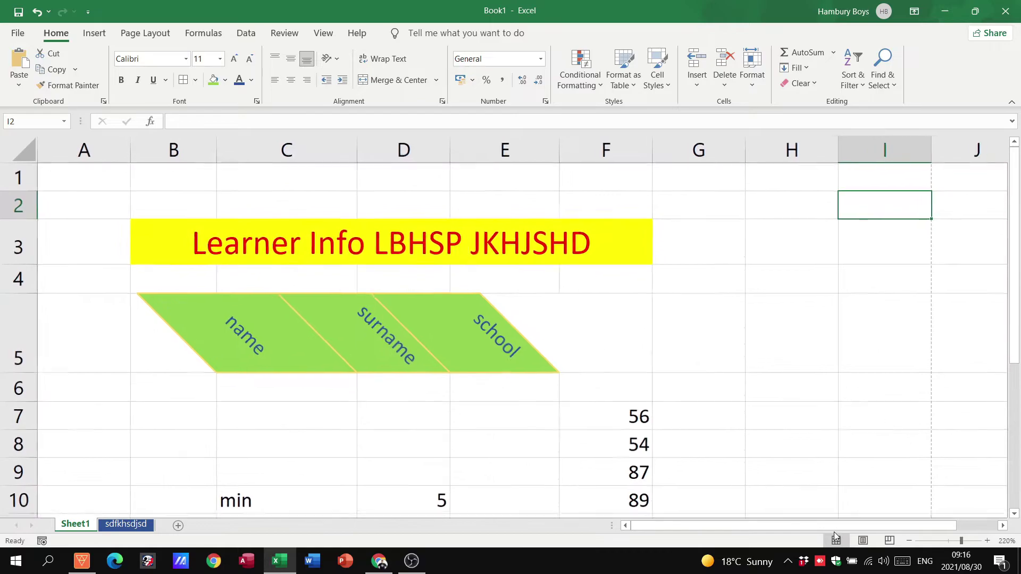
{"action": "left_click", "coordinate": [836, 541]}
{"action": "scroll", "coordinate": [774, 431], "scroll_direction": "down", "scroll_amount": 2}
{"action": "scroll", "coordinate": [752, 392], "scroll_direction": "up", "scroll_amount": 1}
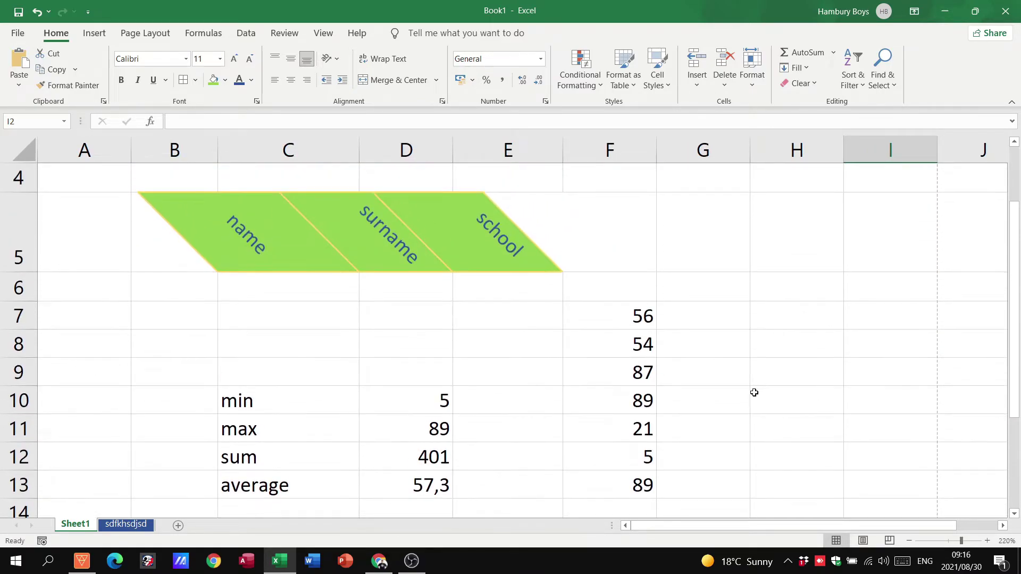
{"action": "left_click_drag", "start_coordinate": [1015, 298], "coordinate": [1014, 316]}
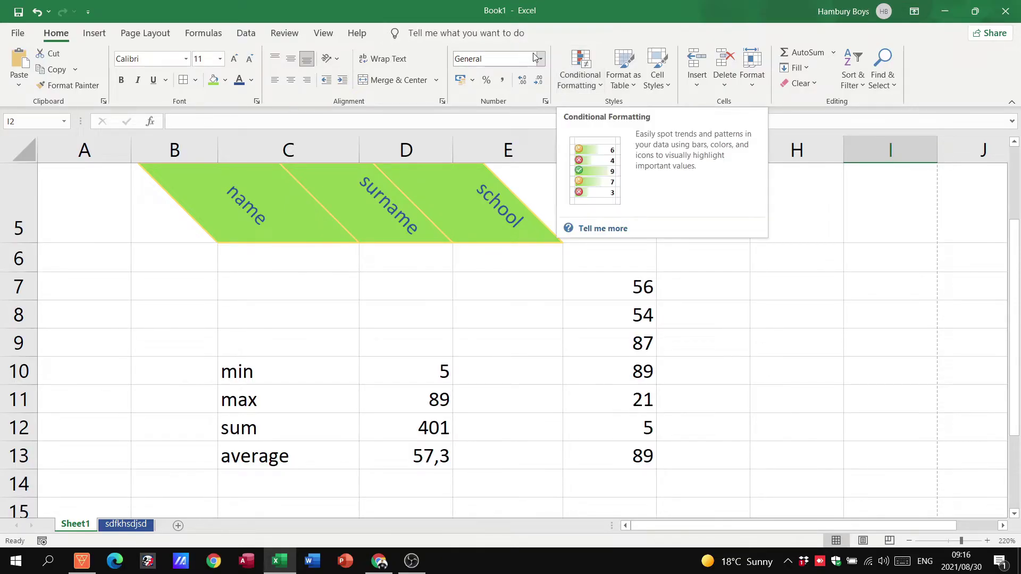
Step: Add a Greater Than 55 rule to F7:F13 with Light Red Fill with Dark Red Text
{"action": "left_click", "coordinate": [626, 286]}
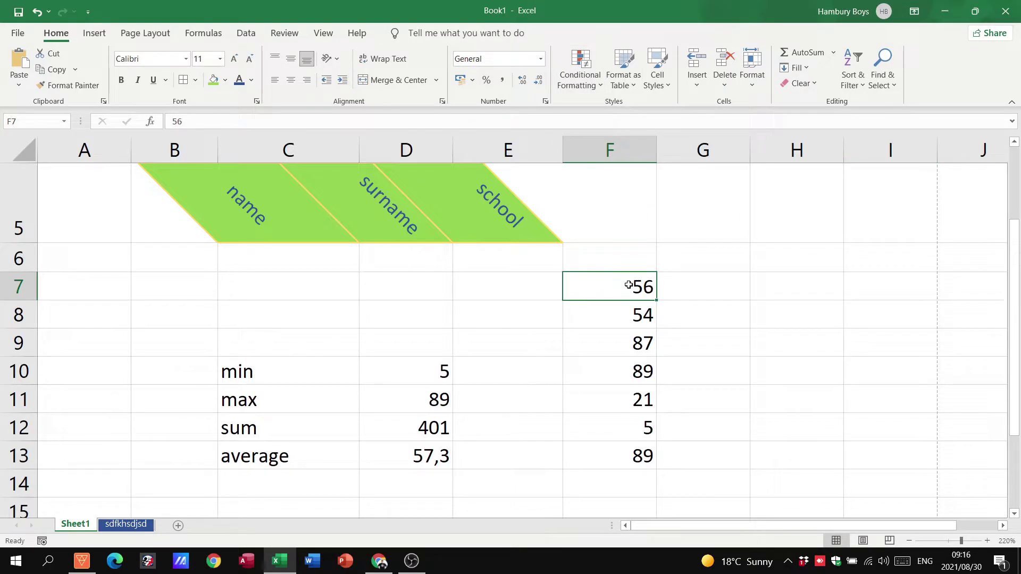
{"action": "left_click_drag", "start_coordinate": [628, 287], "coordinate": [629, 451]}
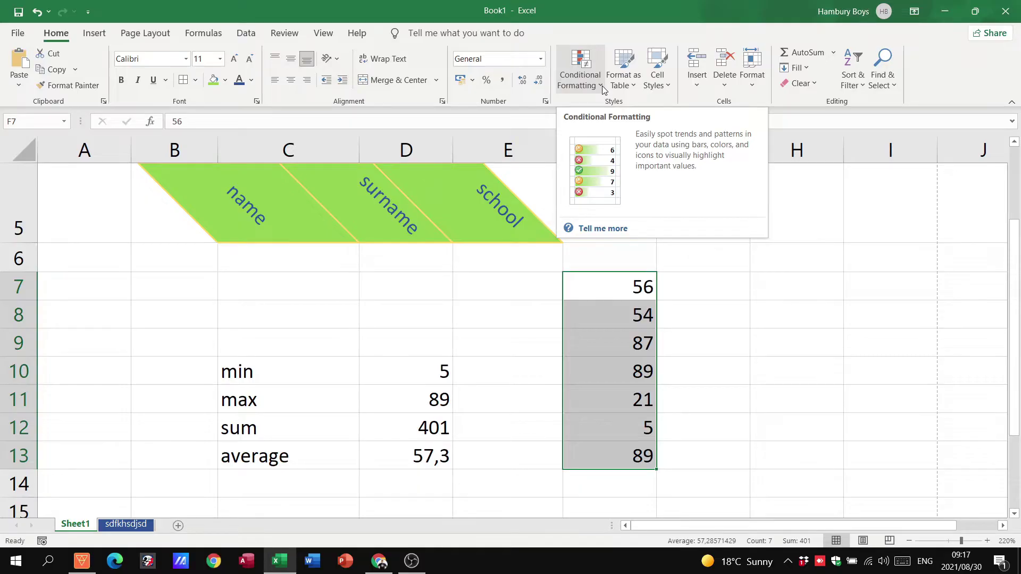
{"action": "left_click", "coordinate": [602, 85]}
{"action": "mouse_move", "coordinate": [620, 111]}
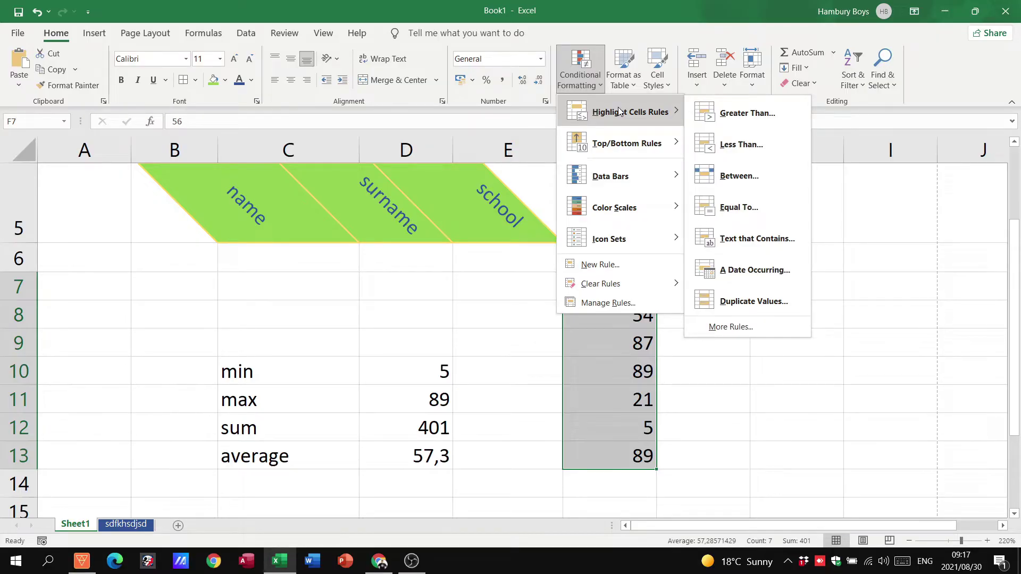
{"action": "left_click", "coordinate": [777, 113]}
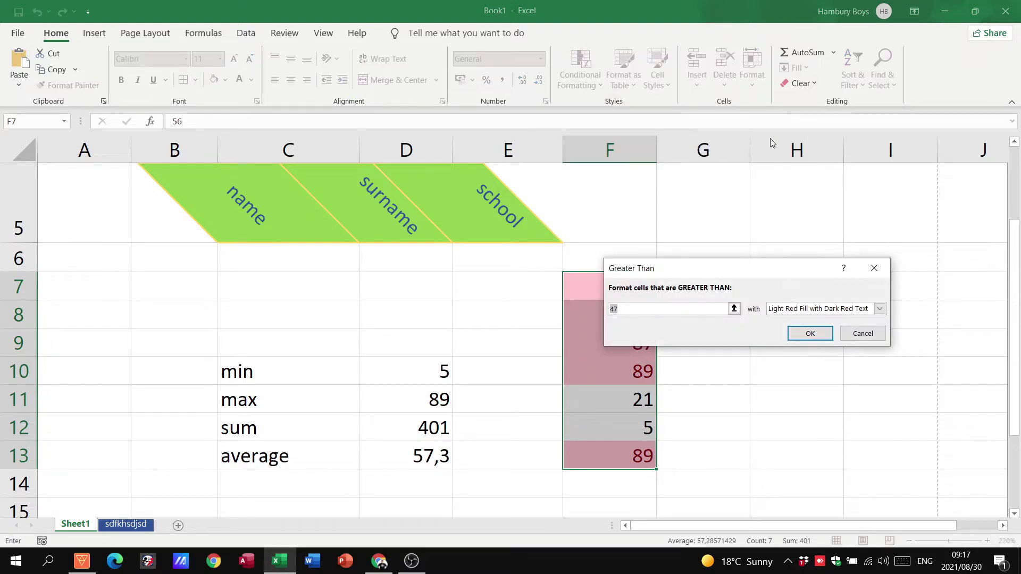
{"action": "left_click_drag", "start_coordinate": [734, 272], "coordinate": [766, 206]}
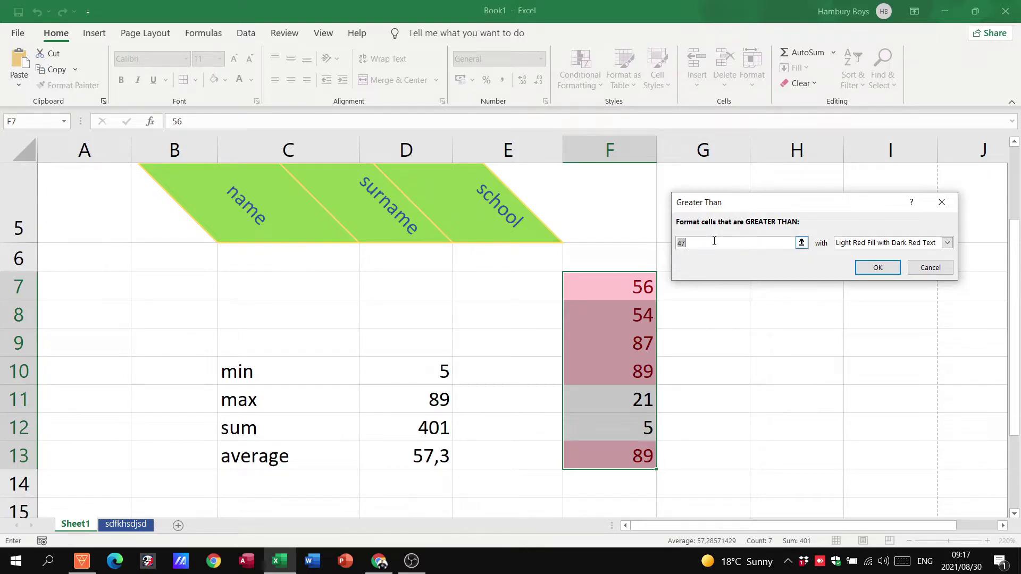
{"action": "type", "text": "55"}
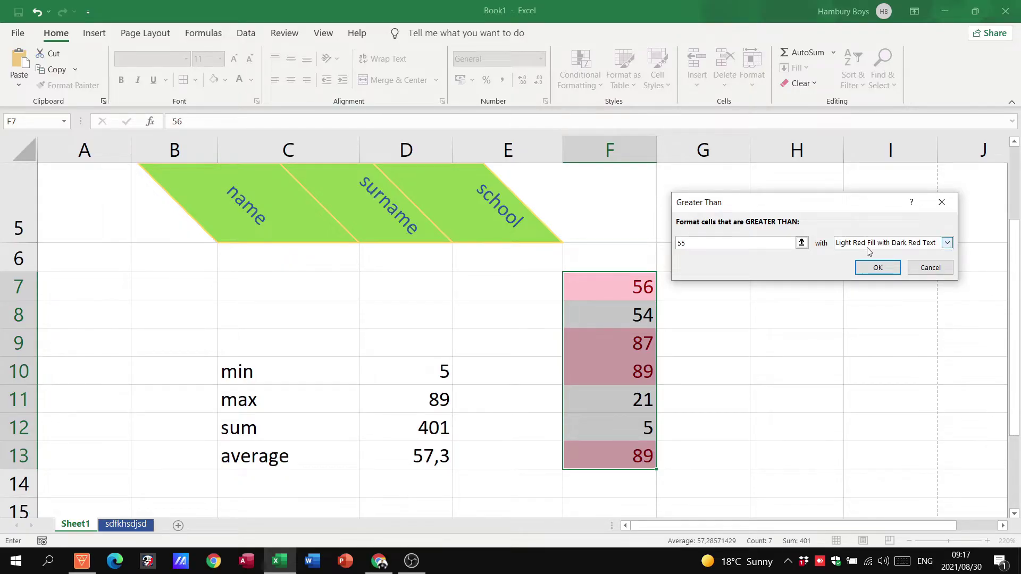
{"action": "left_click", "coordinate": [876, 268]}
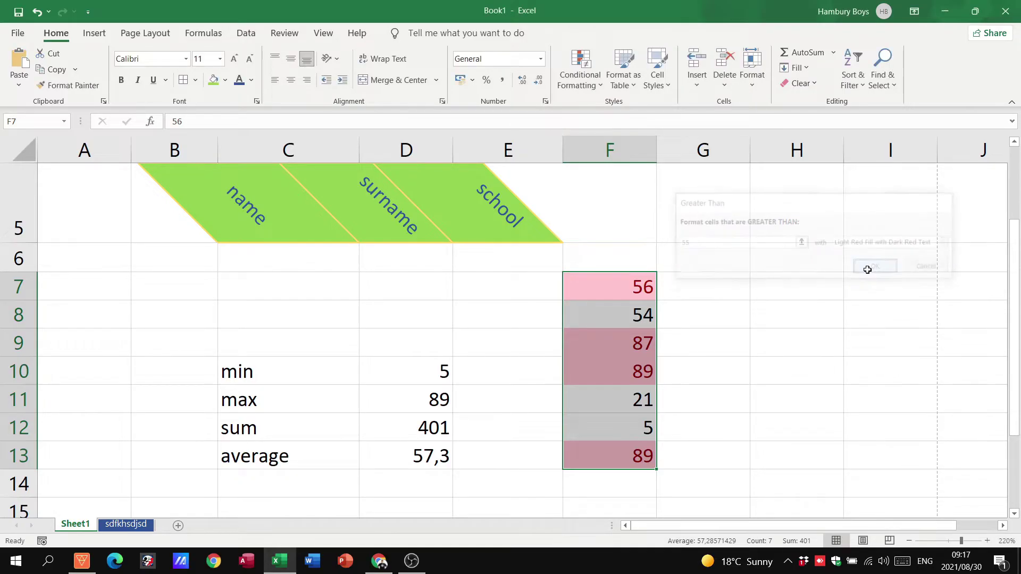
{"action": "left_click", "coordinate": [774, 396]}
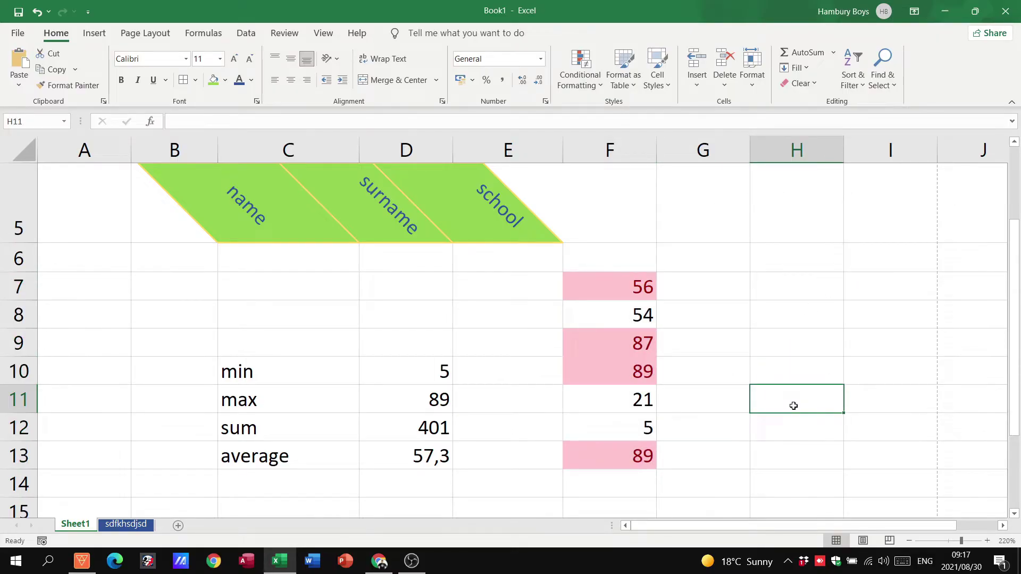
Step: Add an Equal To 54 rule on F7:F13 with Yellow Fill with Dark Yellow Text
{"action": "left_click_drag", "start_coordinate": [620, 284], "coordinate": [621, 448]}
{"action": "left_click", "coordinate": [603, 88]}
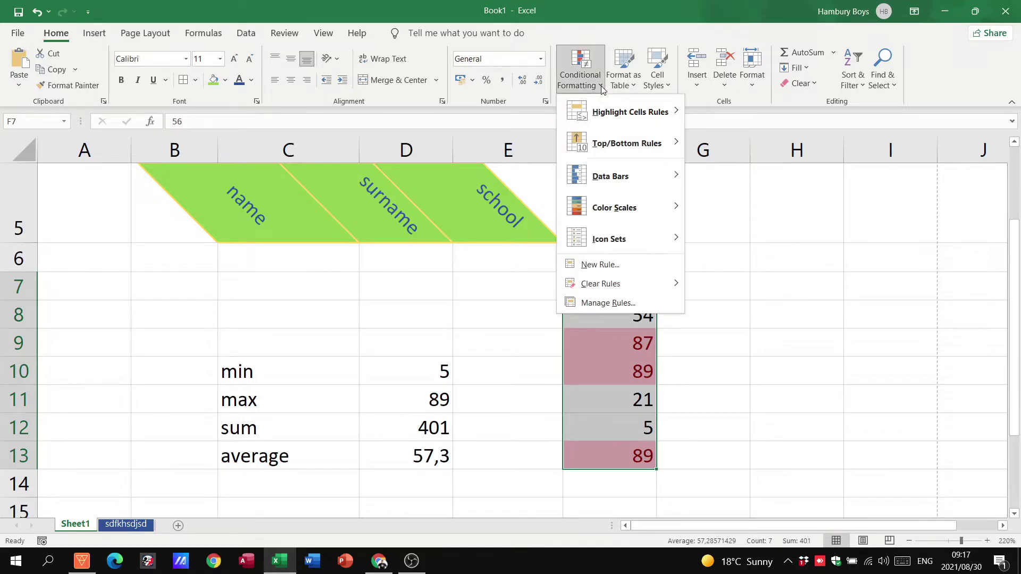
{"action": "mouse_move", "coordinate": [614, 113]}
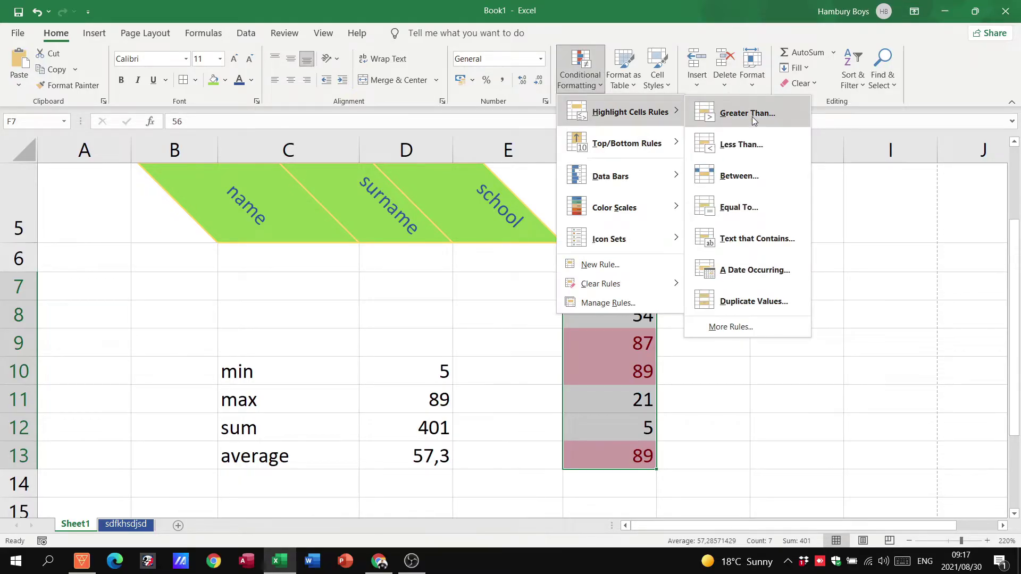
{"action": "left_click", "coordinate": [752, 206]}
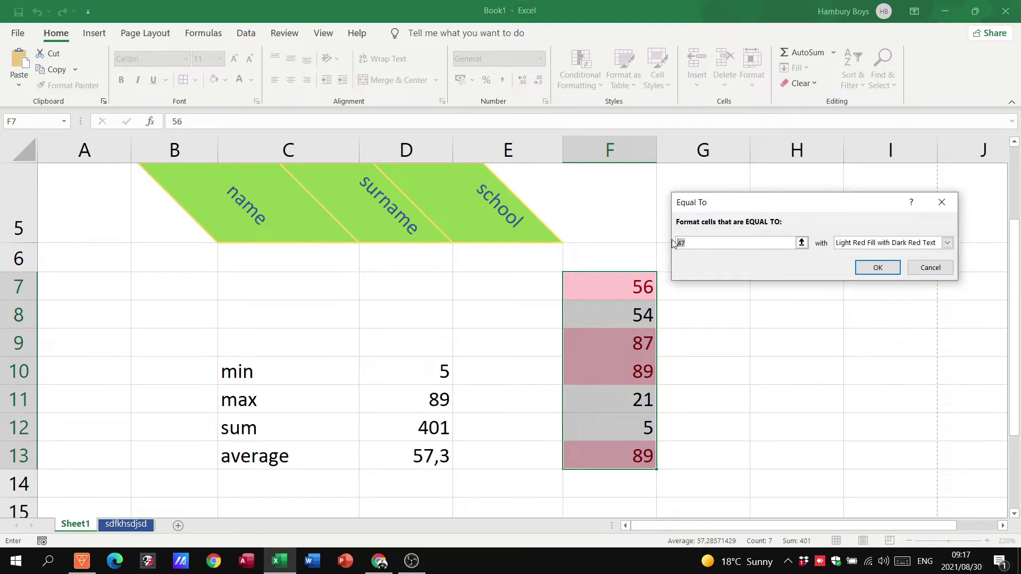
{"action": "type", "text": "54"}
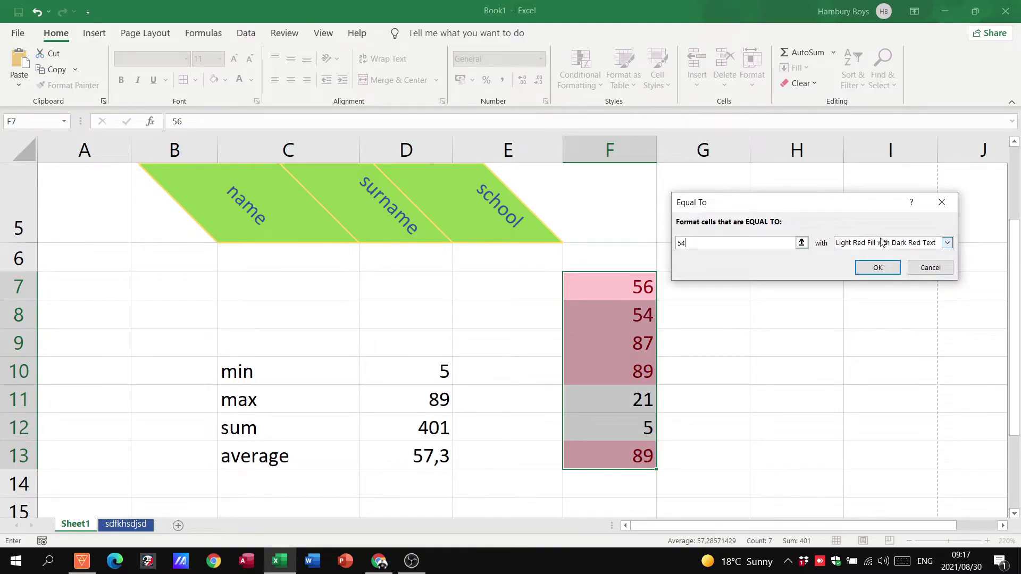
{"action": "left_click", "coordinate": [887, 245]}
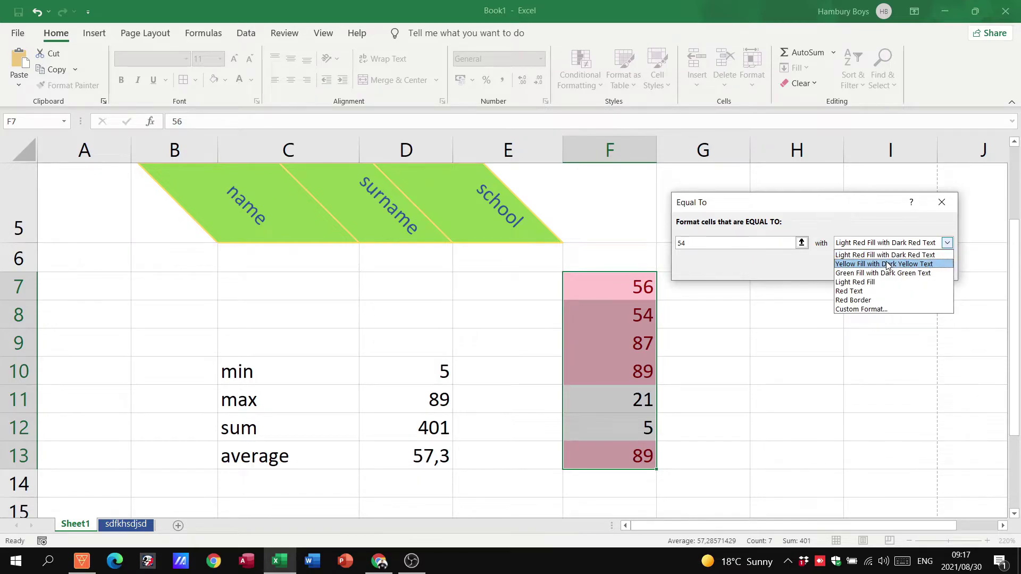
{"action": "left_click", "coordinate": [887, 264]}
{"action": "left_click", "coordinate": [880, 267]}
{"action": "left_click", "coordinate": [845, 320]}
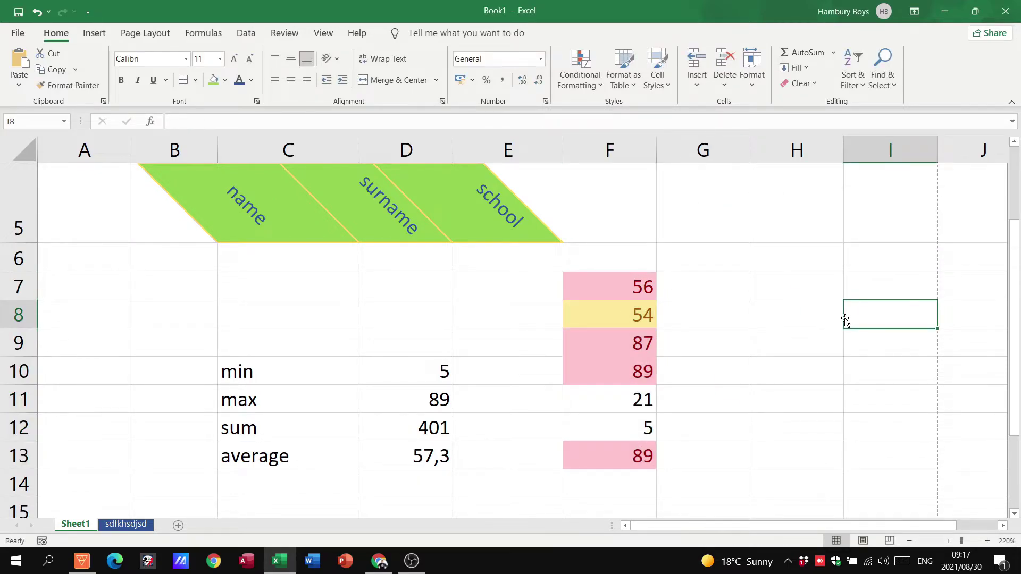
Step: Add a Less Than 54 rule on F7:F13 with Green Fill with Dark Green Text
{"action": "left_click_drag", "start_coordinate": [644, 290], "coordinate": [662, 476]}
{"action": "left_click", "coordinate": [590, 77]}
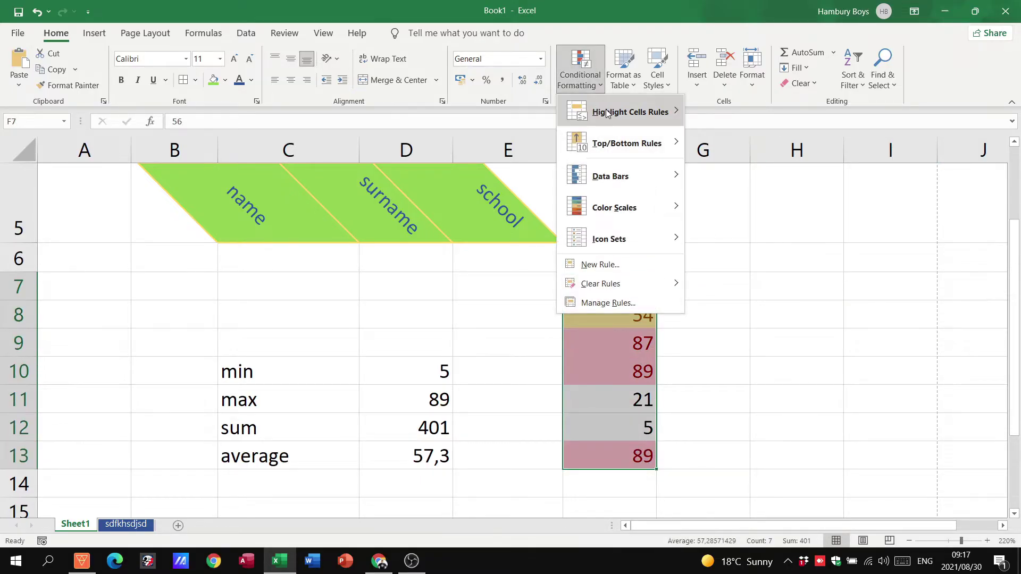
{"action": "mouse_move", "coordinate": [607, 113]}
{"action": "left_click", "coordinate": [736, 147]}
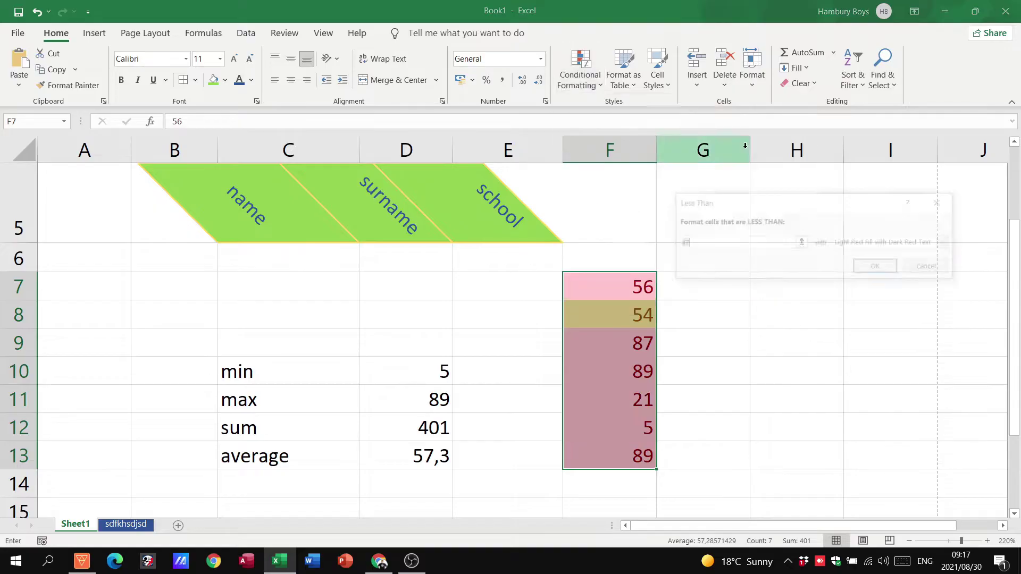
{"action": "type", "text": "54"}
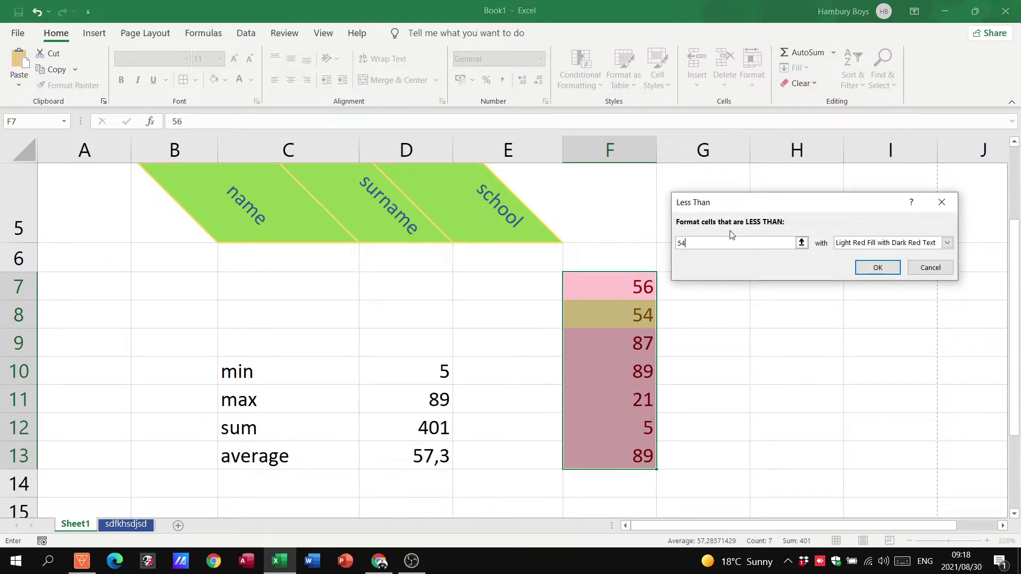
{"action": "left_click", "coordinate": [879, 243]}
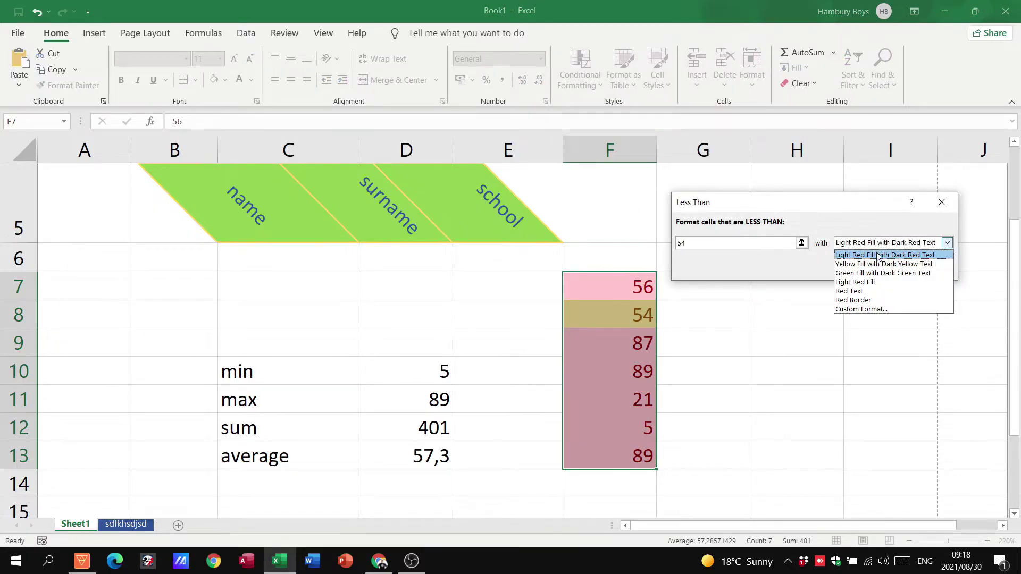
{"action": "left_click", "coordinate": [871, 274]}
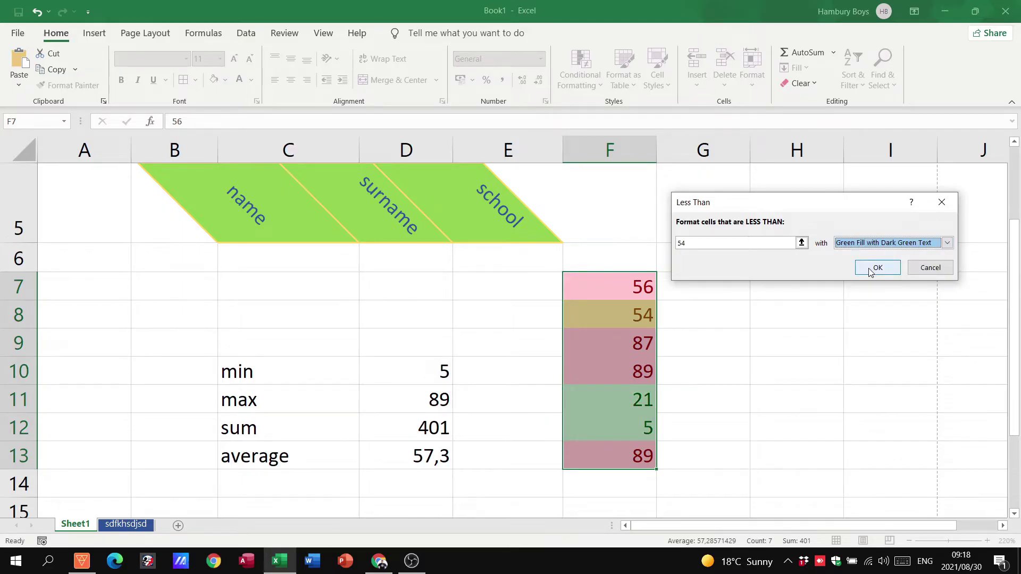
{"action": "left_click", "coordinate": [878, 268]}
{"action": "left_click", "coordinate": [693, 319]}
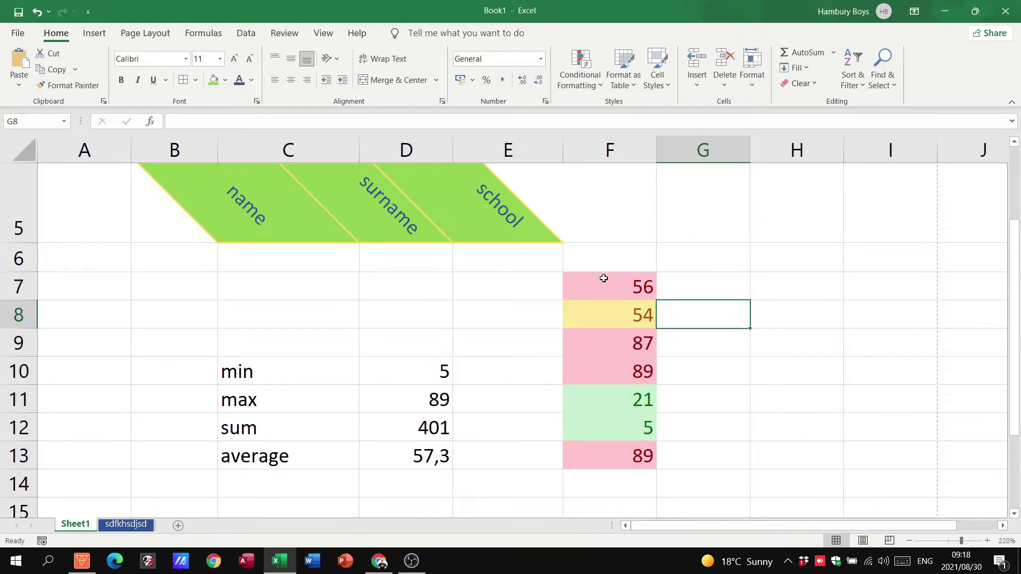
{"action": "left_click_drag", "start_coordinate": [608, 275], "coordinate": [611, 455]}
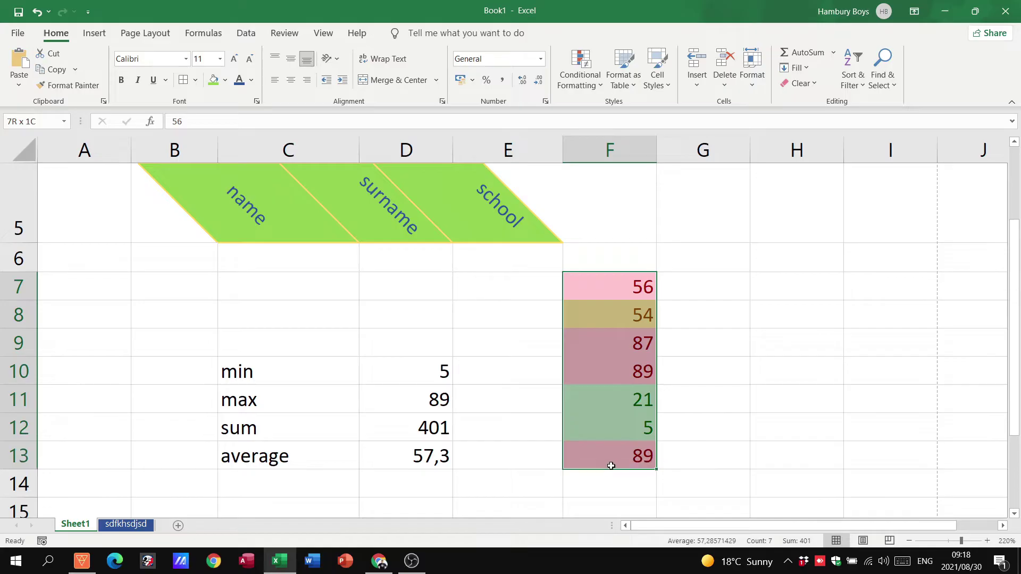
{"action": "left_click", "coordinate": [688, 415]}
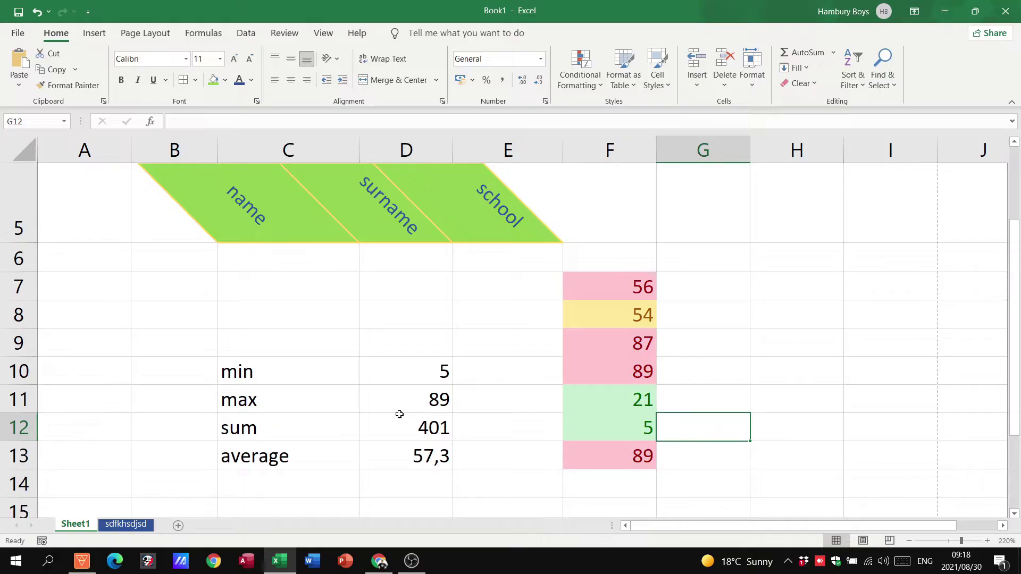
{"action": "left_click", "coordinate": [760, 365]}
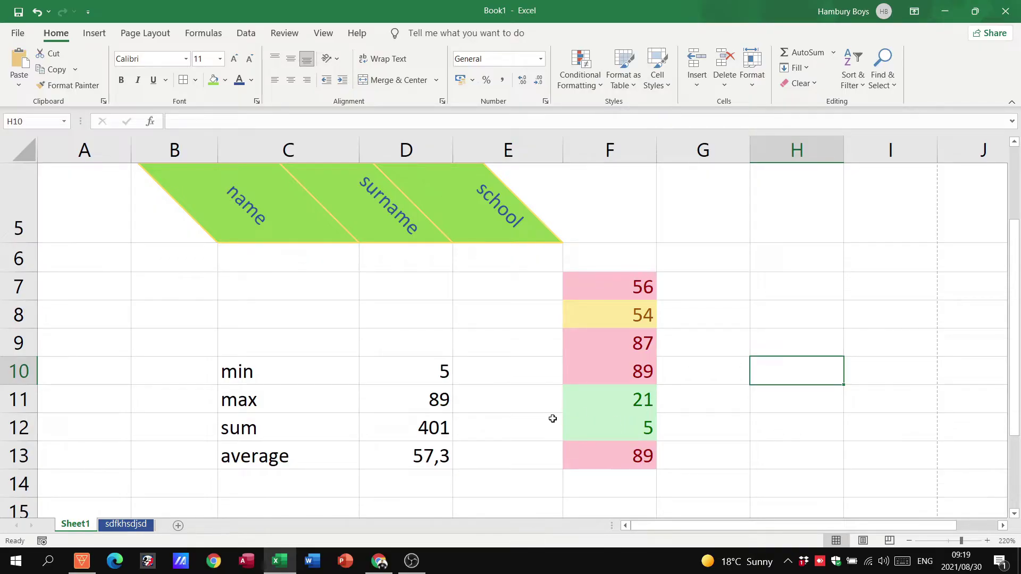
Step: Delete the 21 from F11 and the 87 from F9
{"action": "left_click", "coordinate": [632, 399]}
{"action": "key", "text": "Delete"}
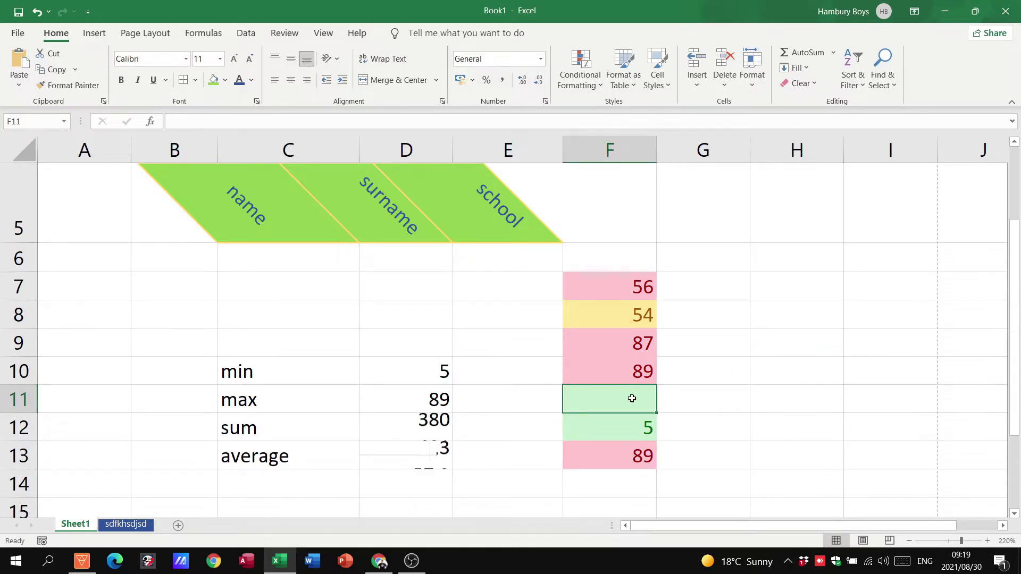
{"action": "left_click", "coordinate": [636, 352]}
{"action": "key", "text": "Delete"}
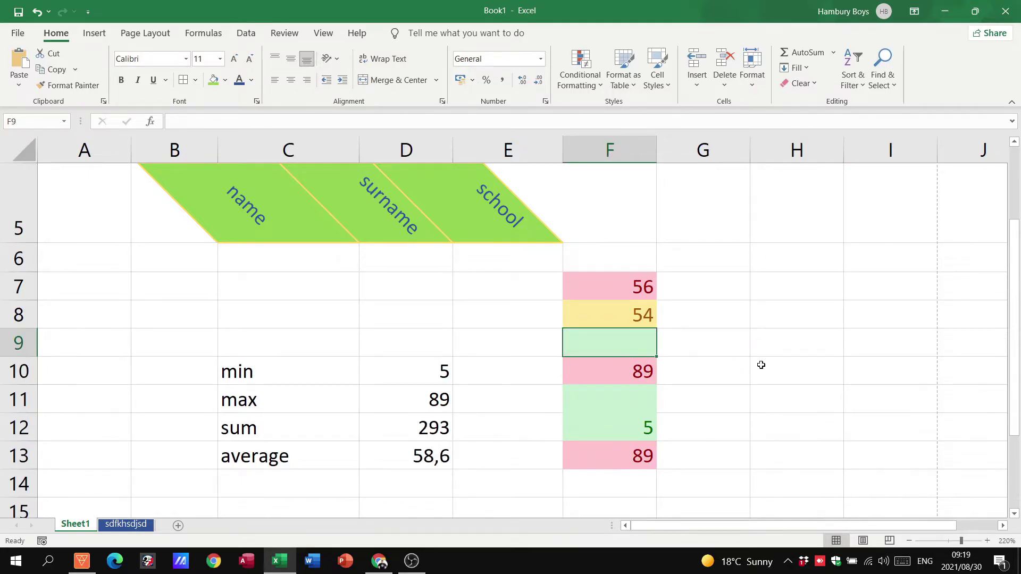
Step: Type the labels count, counta and countblank into H7, H8 and H9
{"action": "left_click", "coordinate": [761, 364]}
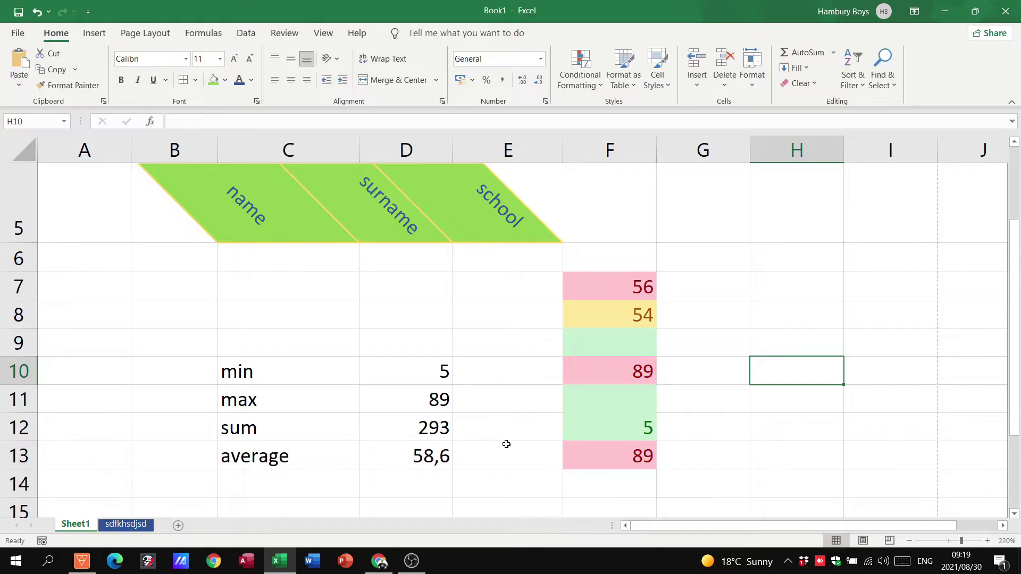
{"action": "scroll", "coordinate": [506, 444], "scroll_direction": "down", "scroll_amount": 1}
{"action": "scroll", "coordinate": [714, 438], "scroll_direction": "up", "scroll_amount": 1}
{"action": "left_click", "coordinate": [761, 288]}
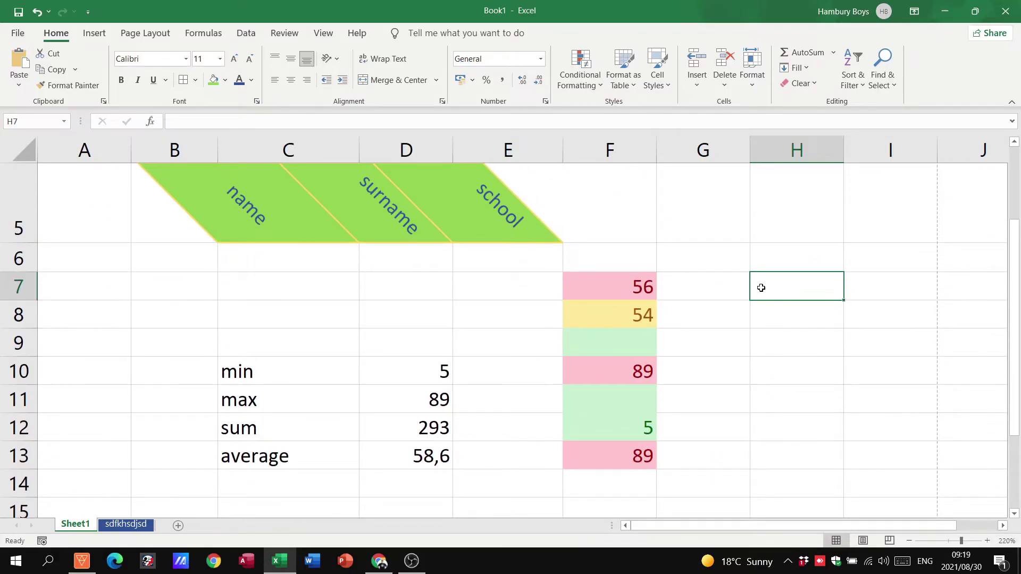
{"action": "type", "text": "count"}
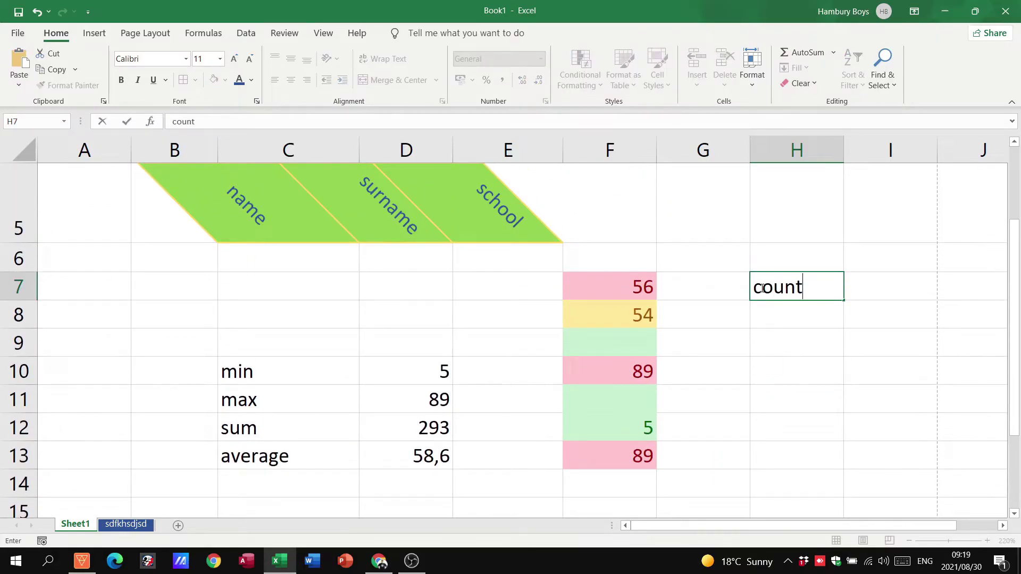
{"action": "key", "text": "Return"}
{"action": "type", "text": "count"}
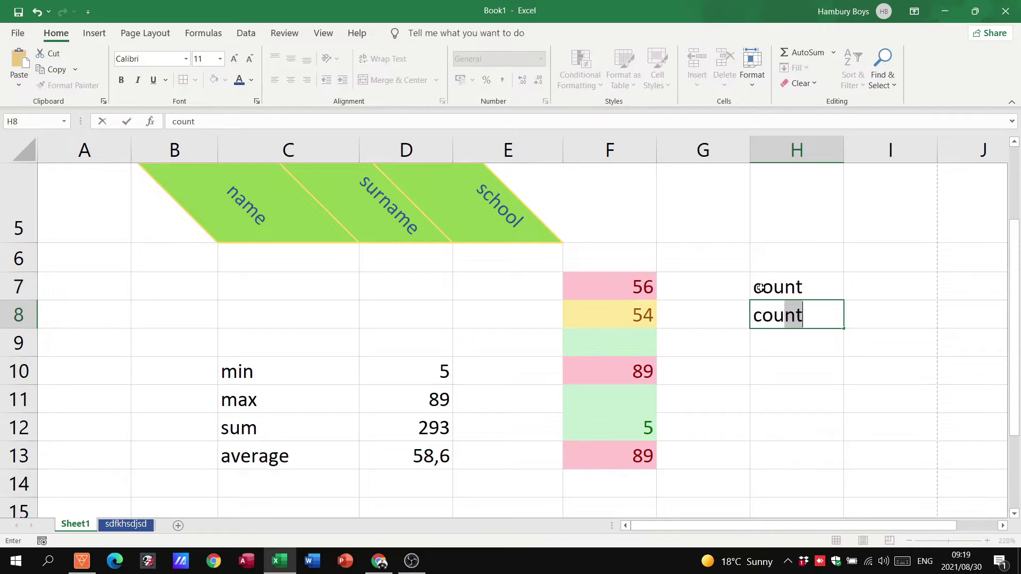
{"action": "type", "text": "a"}
{"action": "key", "text": "Return"}
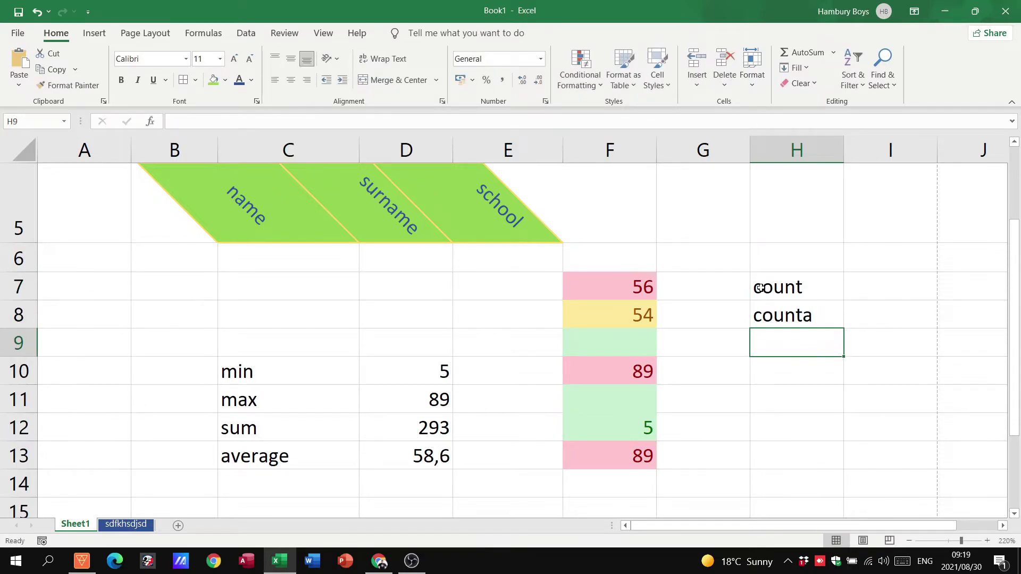
{"action": "type", "text": "countblank"}
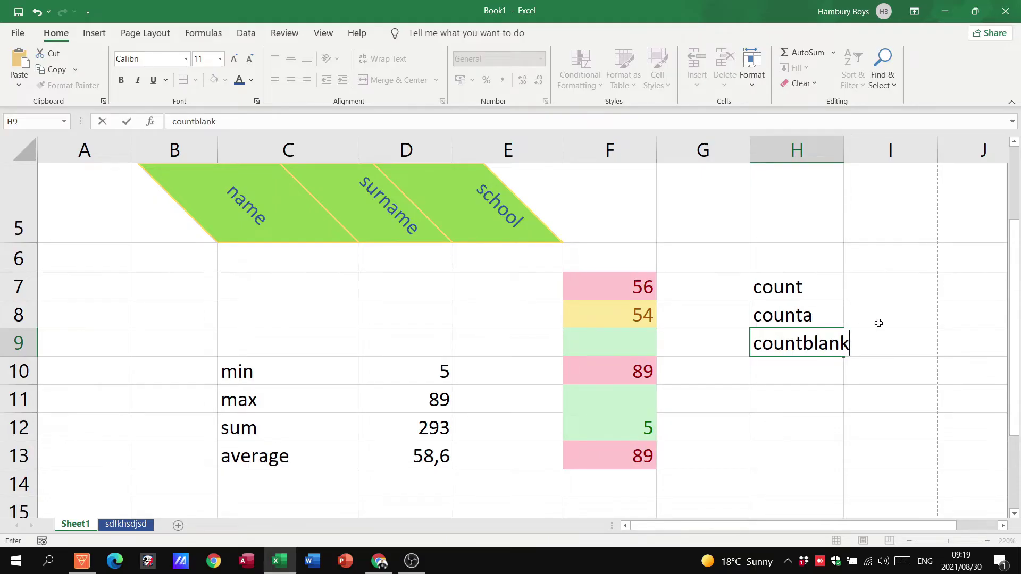
{"action": "left_click", "coordinate": [877, 425]}
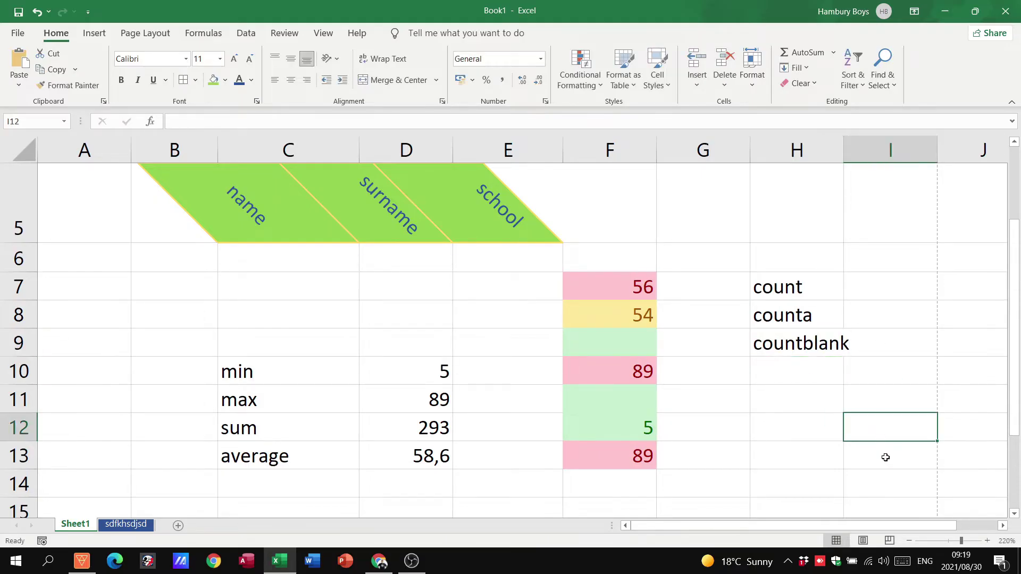
{"action": "left_click", "coordinate": [1003, 526]}
{"action": "left_click", "coordinate": [1003, 526]}
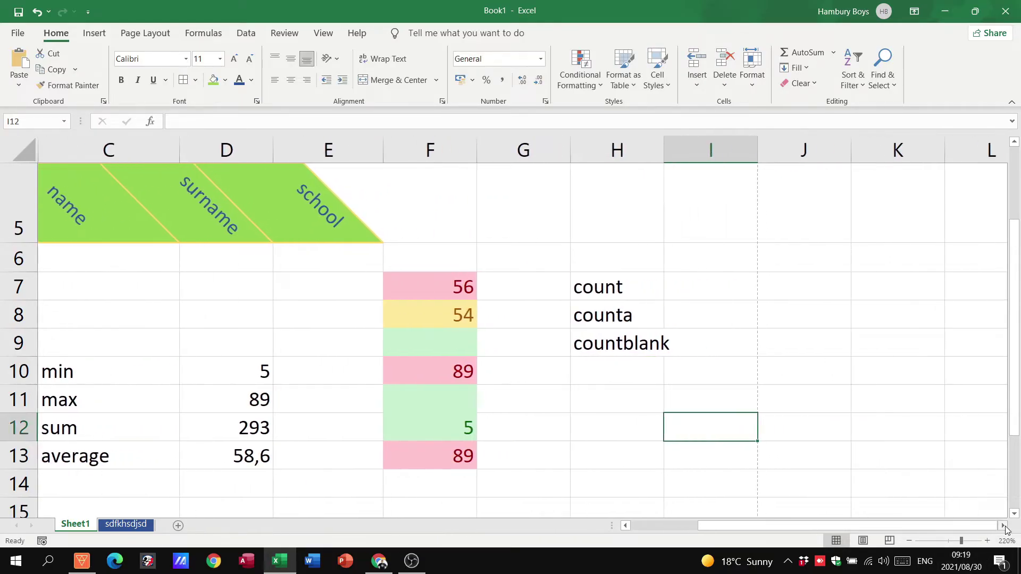
{"action": "left_click_drag", "start_coordinate": [666, 148], "coordinate": [677, 148]}
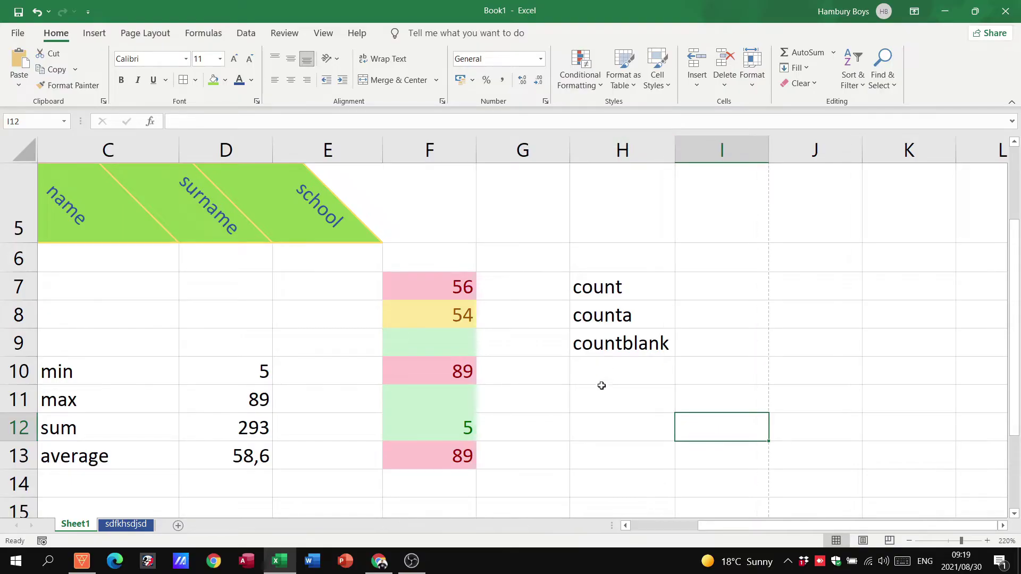
{"action": "left_click", "coordinate": [704, 282]}
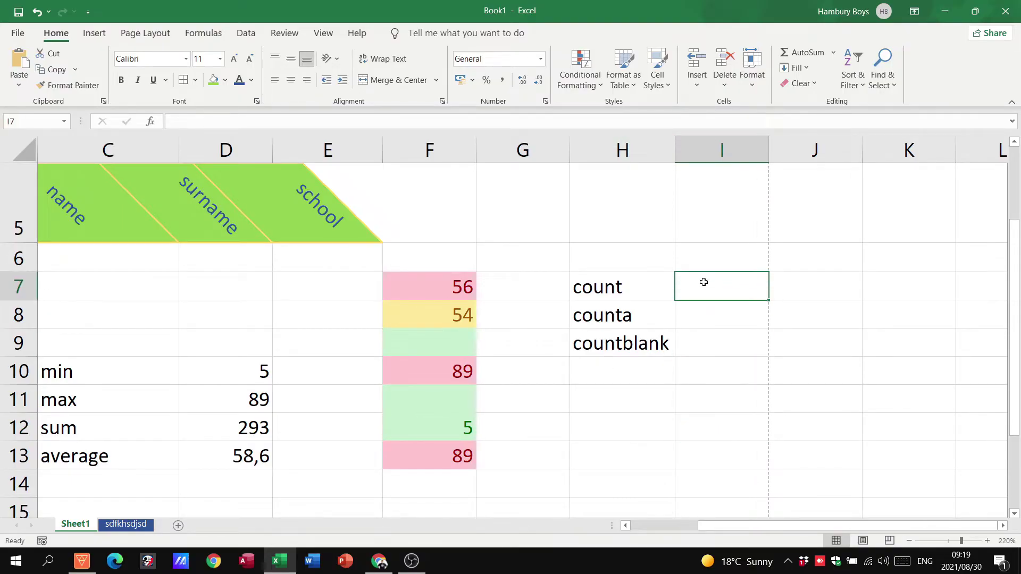
{"action": "type", "text": "=count("}
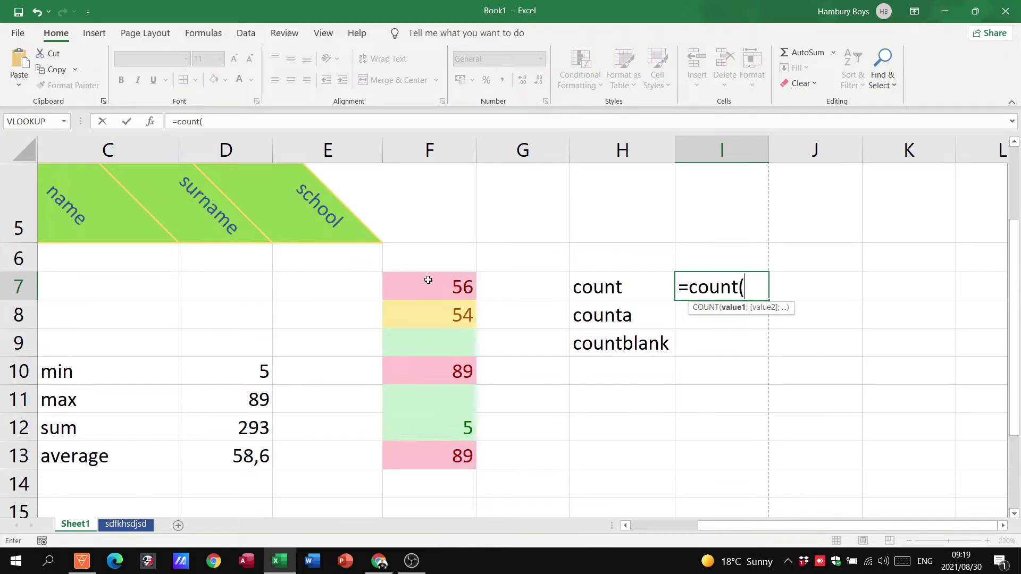
{"action": "left_click_drag", "start_coordinate": [429, 282], "coordinate": [432, 450]}
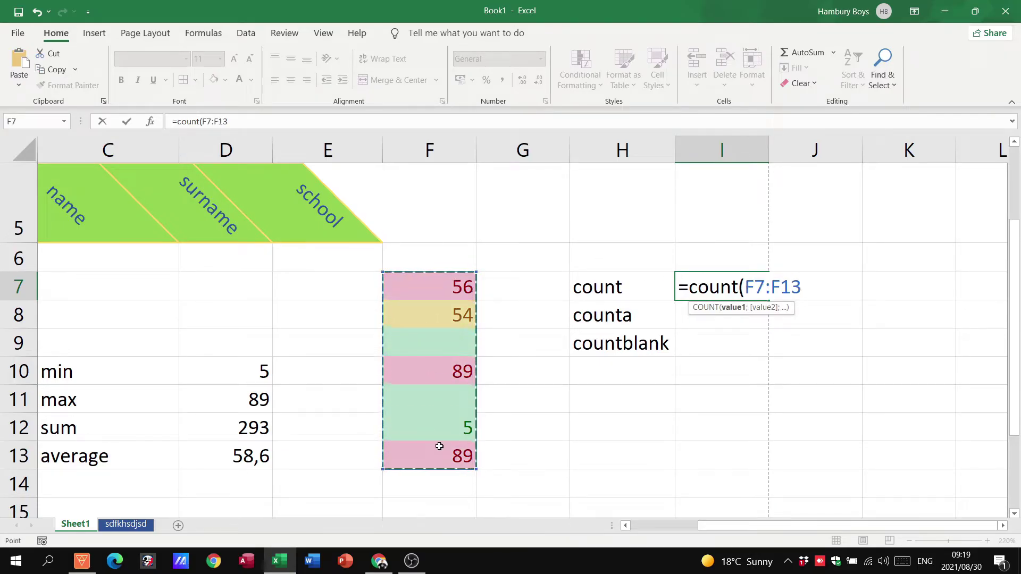
{"action": "type", "text": ")"}
{"action": "key", "text": "Return"}
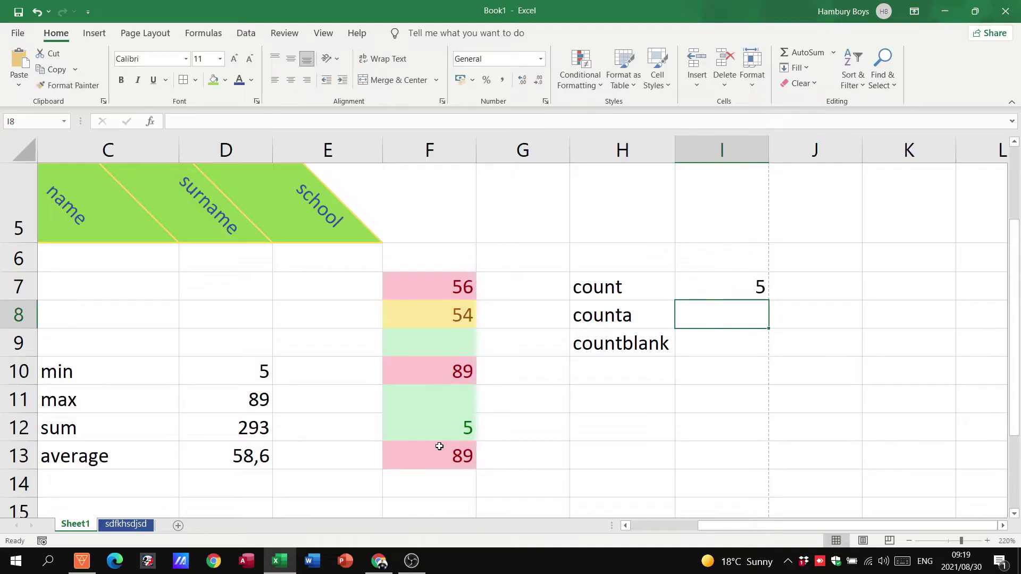
{"action": "left_click", "coordinate": [736, 292]}
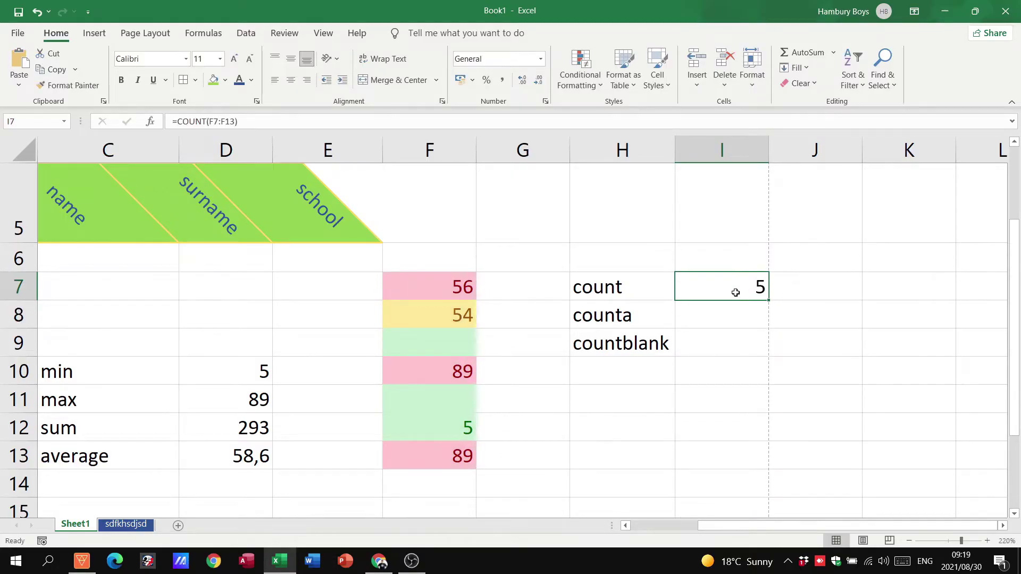
{"action": "left_click", "coordinate": [455, 287]}
{"action": "left_click", "coordinate": [462, 315]}
{"action": "left_click", "coordinate": [454, 342]}
{"action": "left_click", "coordinate": [445, 371]}
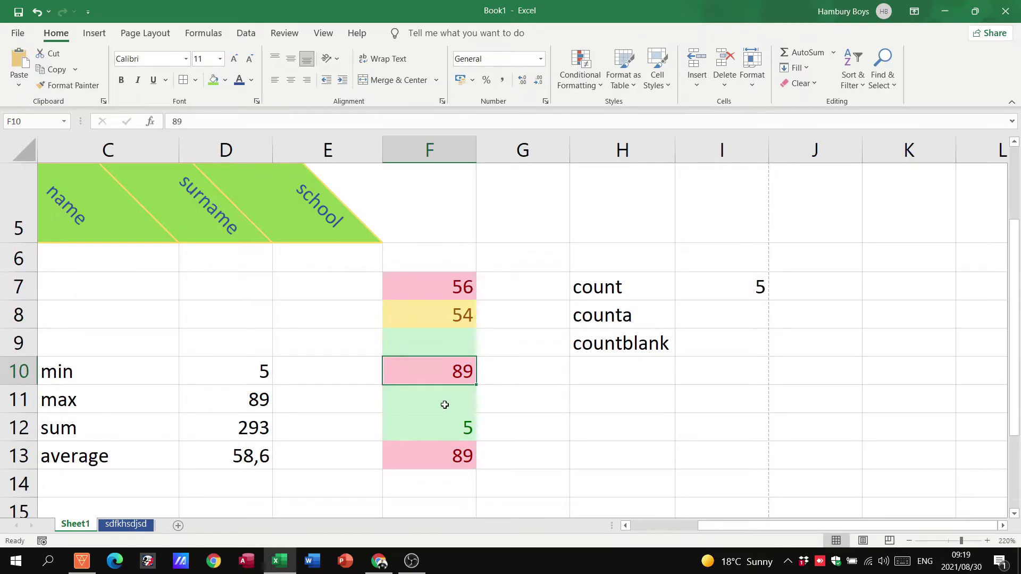
{"action": "left_click", "coordinate": [445, 405]}
{"action": "left_click", "coordinate": [440, 426]}
{"action": "left_click", "coordinate": [440, 456]}
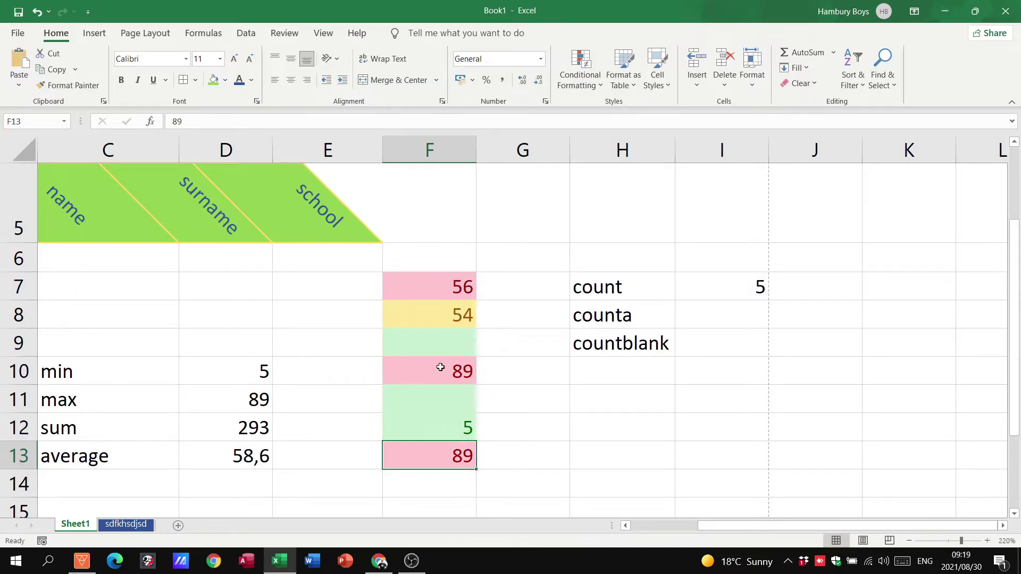
{"action": "left_click", "coordinate": [447, 289]}
{"action": "left_click", "coordinate": [448, 321]}
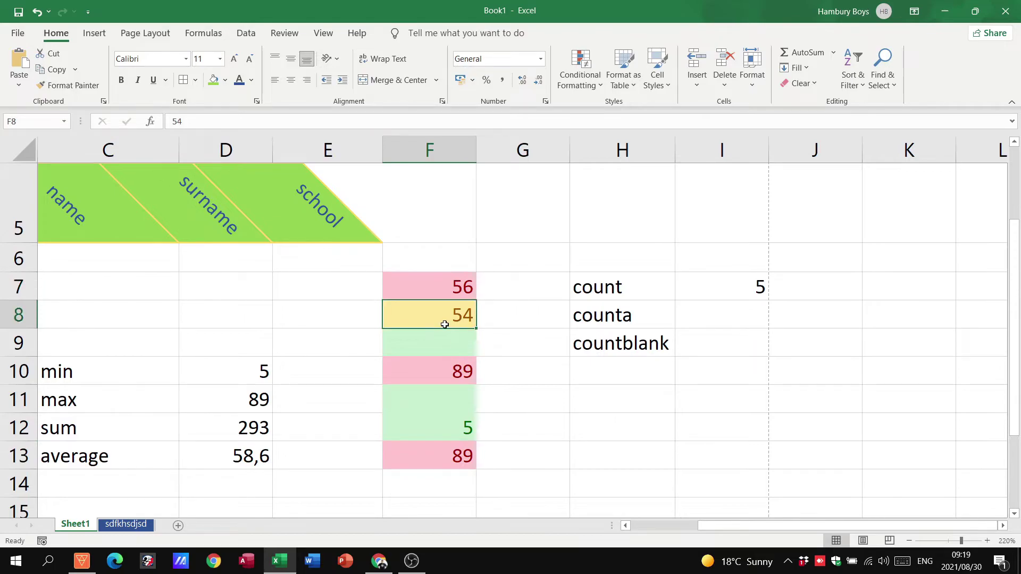
{"action": "left_click", "coordinate": [445, 369]}
{"action": "left_click", "coordinate": [449, 429]}
{"action": "left_click", "coordinate": [448, 456]}
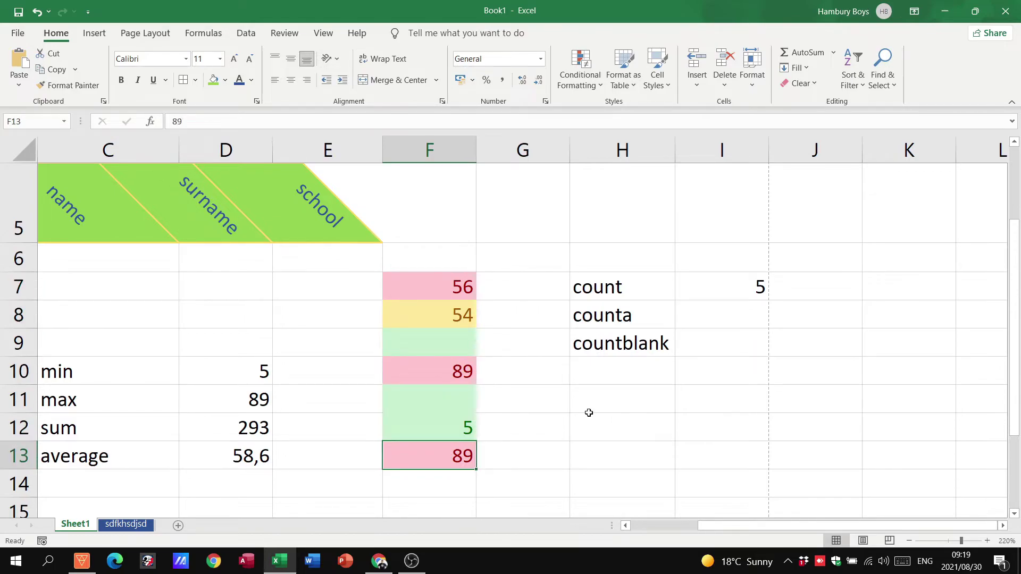
{"action": "left_click", "coordinate": [740, 291]}
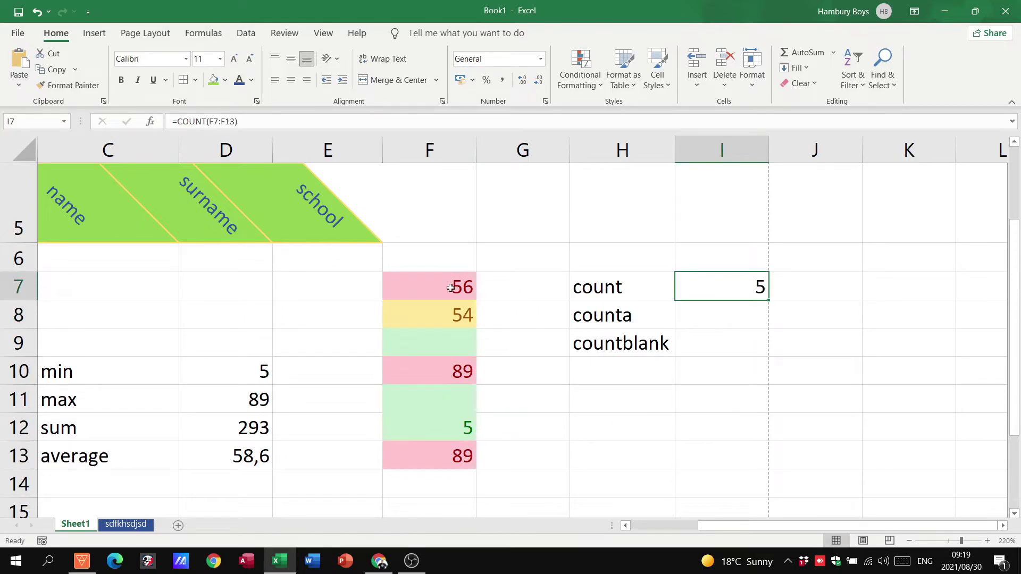
{"action": "left_click", "coordinate": [726, 308]}
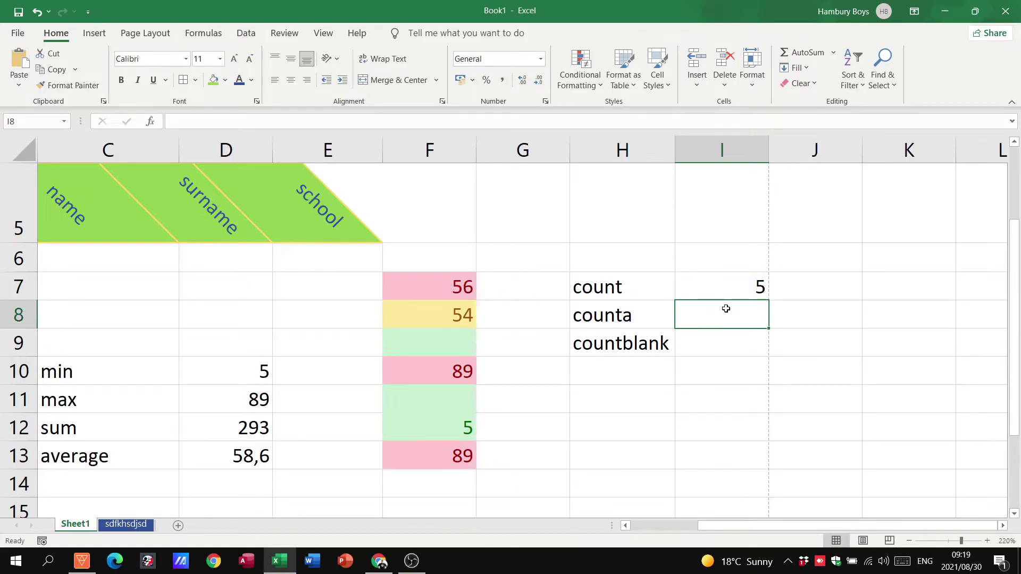
{"action": "type", "text": "=cou"}
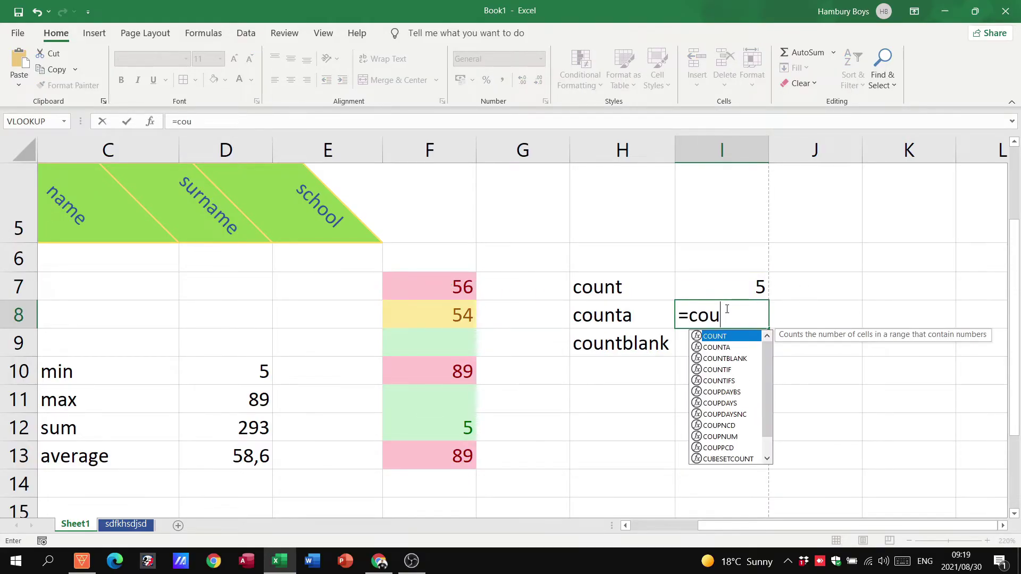
{"action": "type", "text": "nta("}
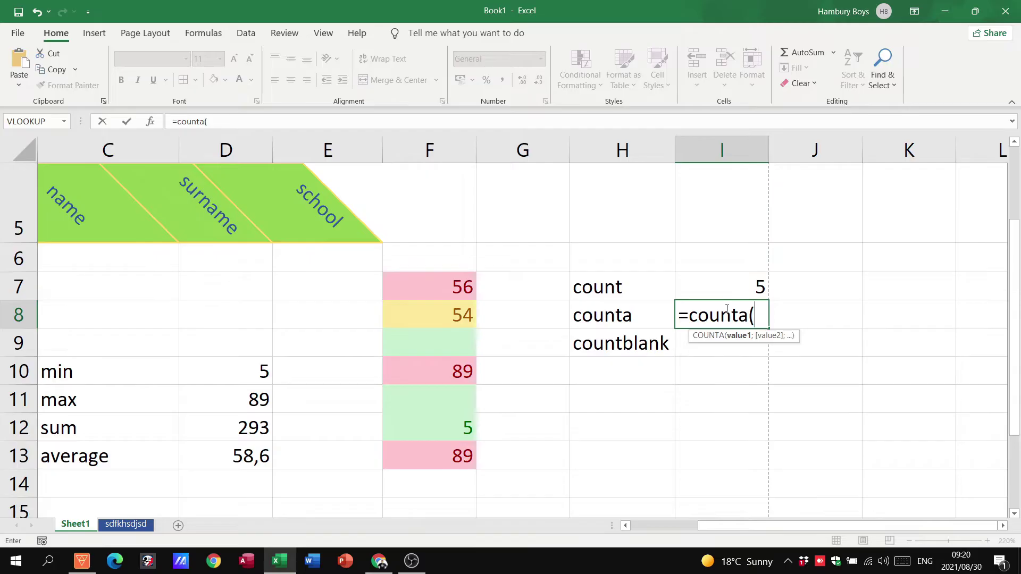
{"action": "left_click_drag", "start_coordinate": [411, 285], "coordinate": [410, 447]}
{"action": "type", "text": ")"}
{"action": "key", "text": "Return"}
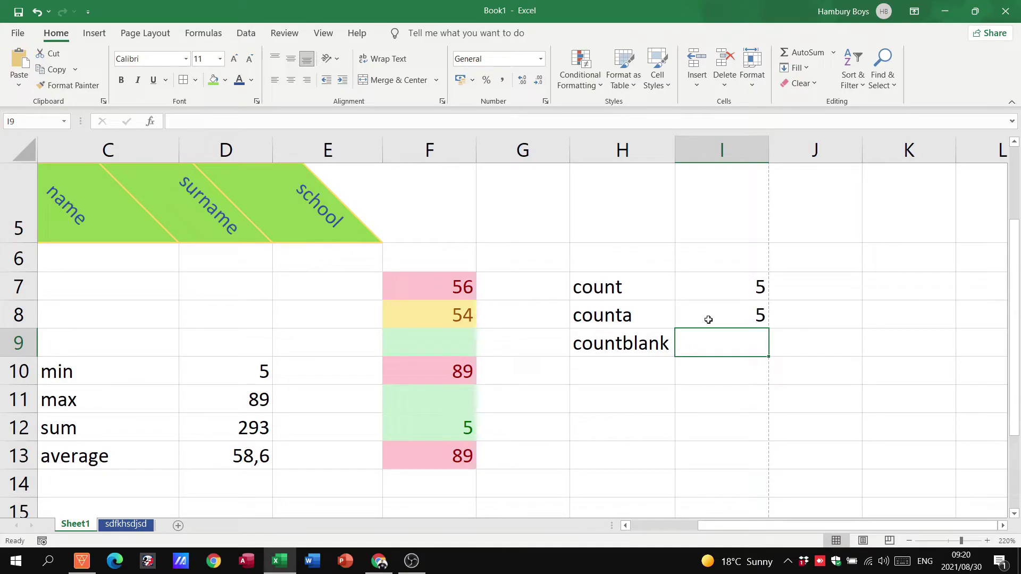
{"action": "type", "text": "="}
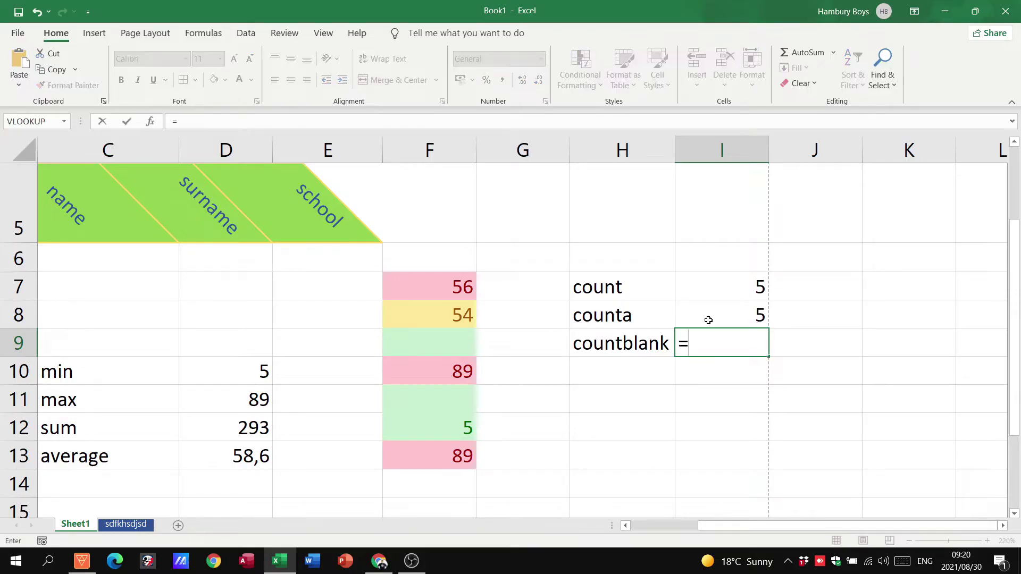
{"action": "type", "text": "countblank("}
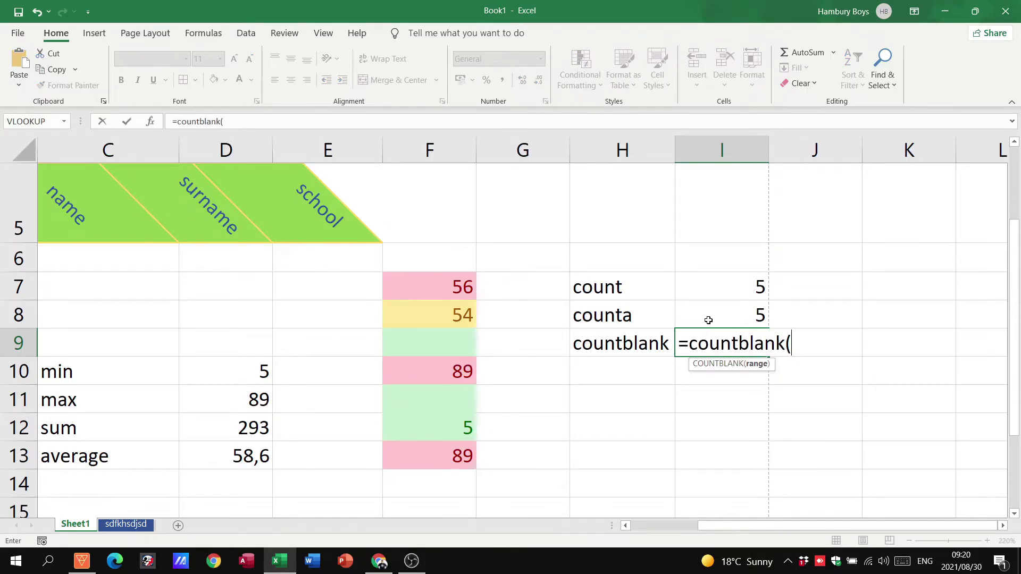
{"action": "left_click_drag", "start_coordinate": [456, 288], "coordinate": [450, 448]}
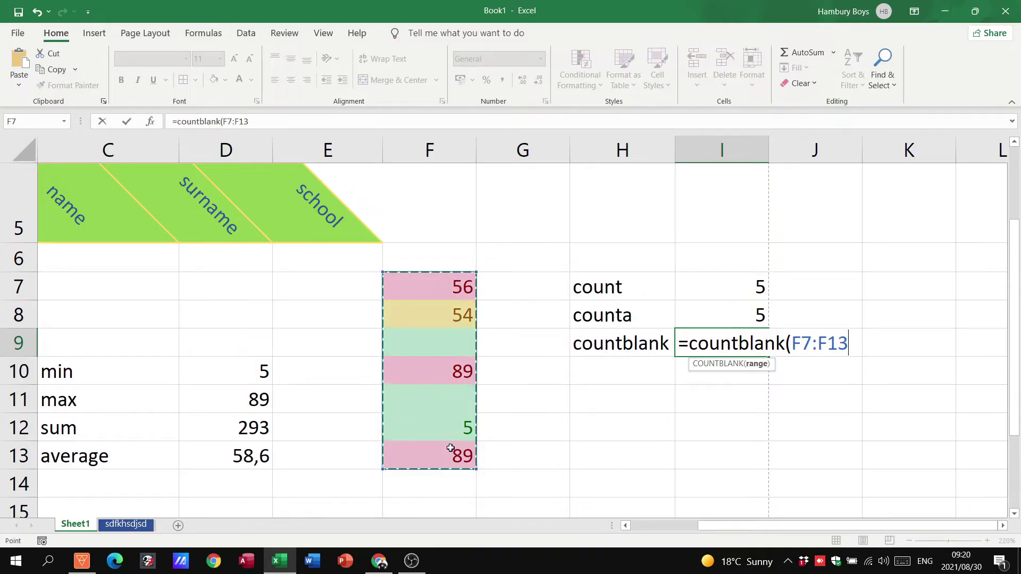
{"action": "type", "text": ")"}
{"action": "key", "text": "Return"}
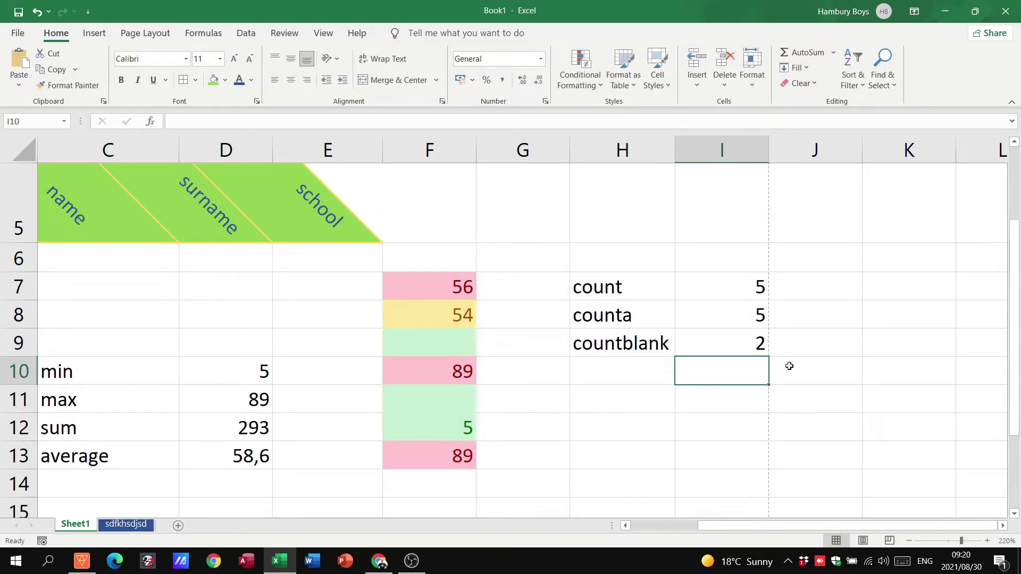
{"action": "left_click", "coordinate": [760, 350]}
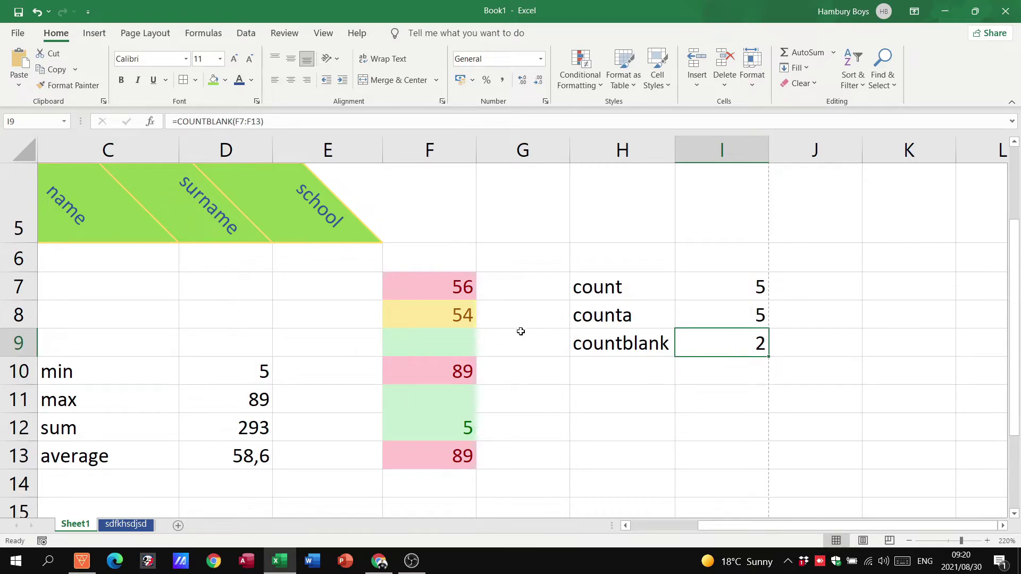
{"action": "left_click_drag", "start_coordinate": [429, 284], "coordinate": [429, 445]}
{"action": "left_click", "coordinate": [428, 446]}
{"action": "left_click", "coordinate": [428, 446]}
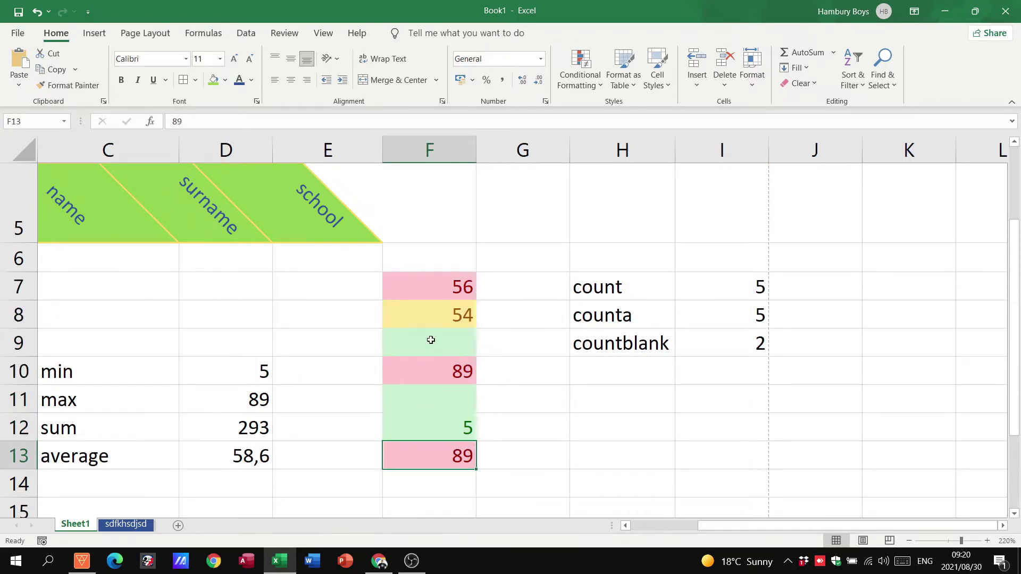
{"action": "left_click", "coordinate": [431, 339]}
{"action": "left_click", "coordinate": [435, 399]}
{"action": "left_click", "coordinate": [447, 351]}
{"action": "left_click", "coordinate": [443, 395]}
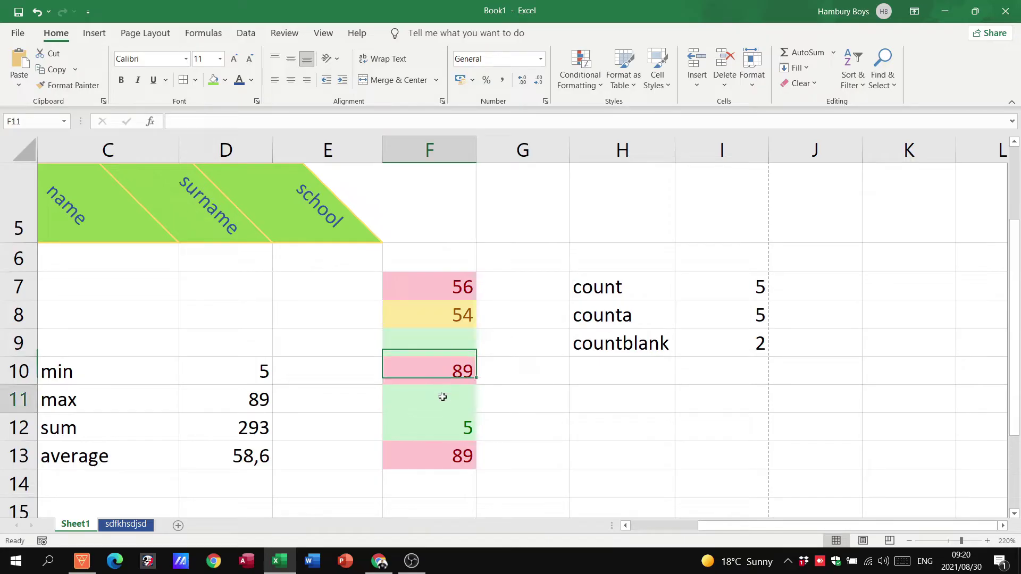
{"action": "left_click", "coordinate": [662, 341]}
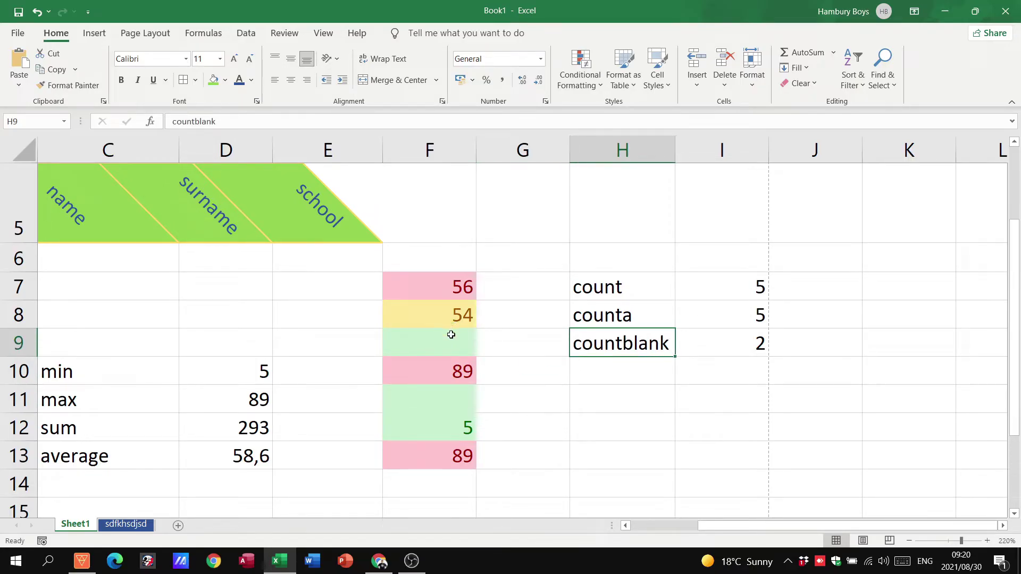
{"action": "left_click", "coordinate": [735, 353]}
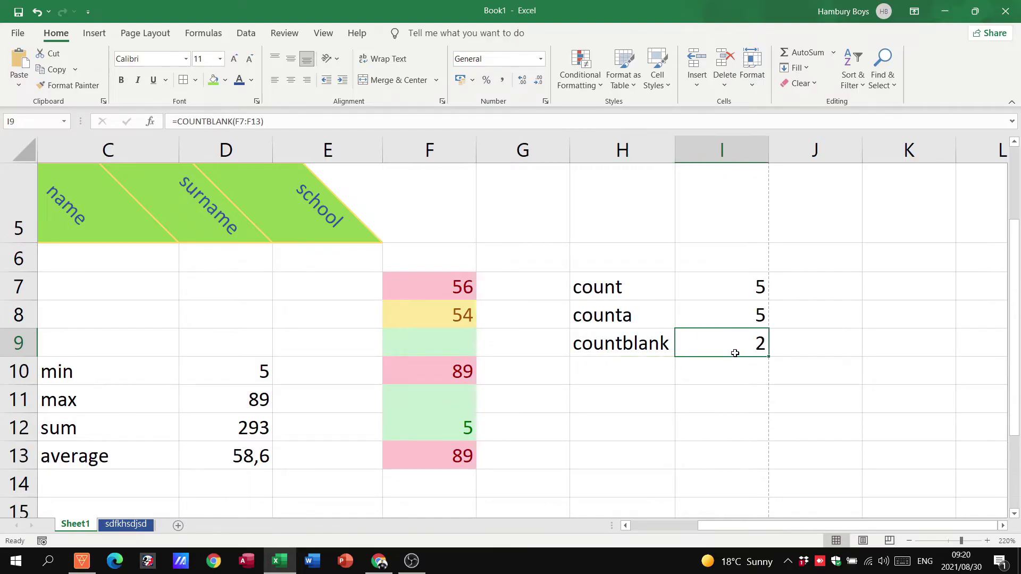
{"action": "left_click", "coordinate": [687, 280]}
{"action": "left_click", "coordinate": [692, 314]}
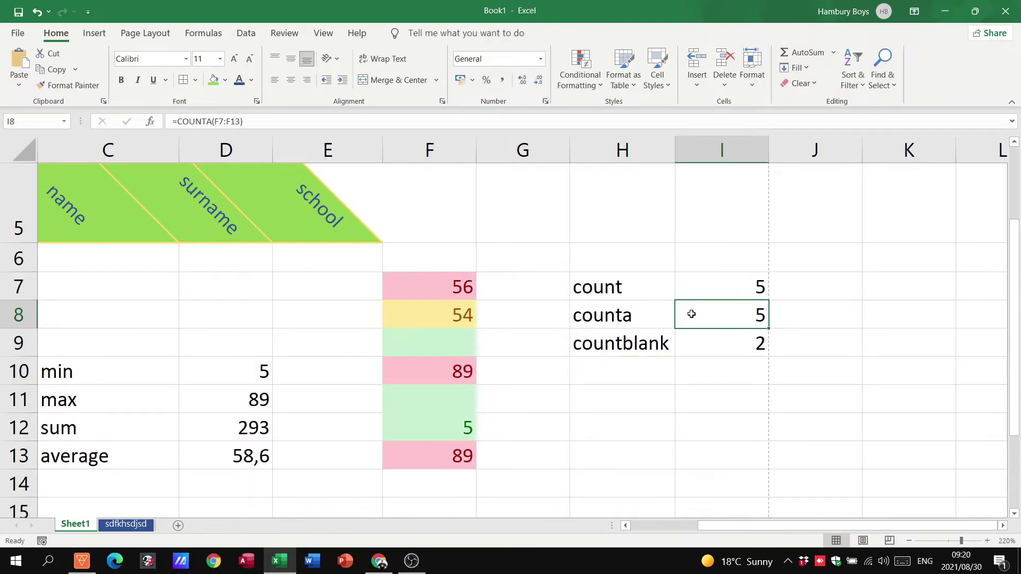
{"action": "left_click", "coordinate": [439, 345]}
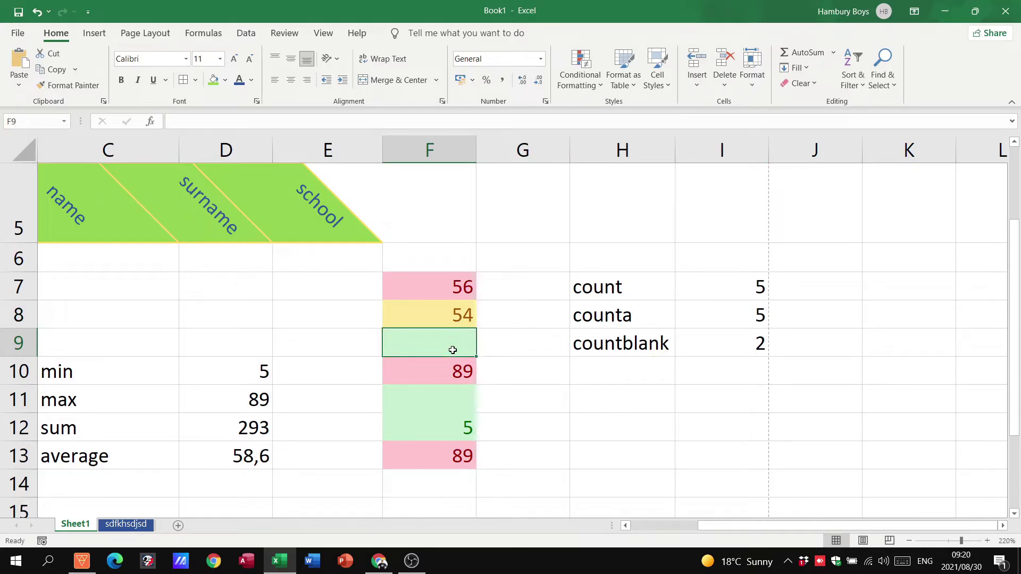
{"action": "left_click", "coordinate": [448, 425]}
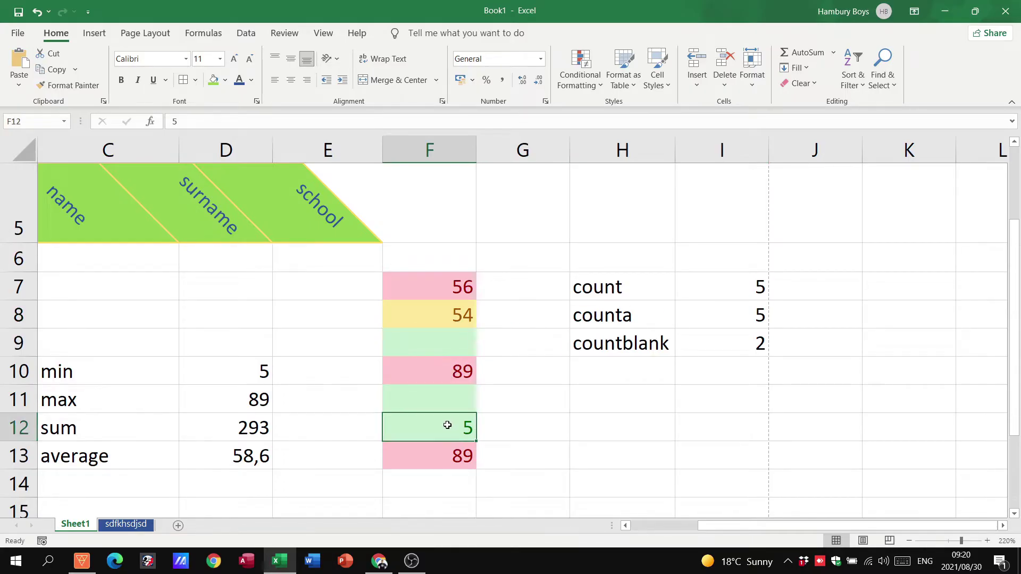
Step: Replace the 5 in F12 with the word text, then step through column F's values
{"action": "type", "text": "text"}
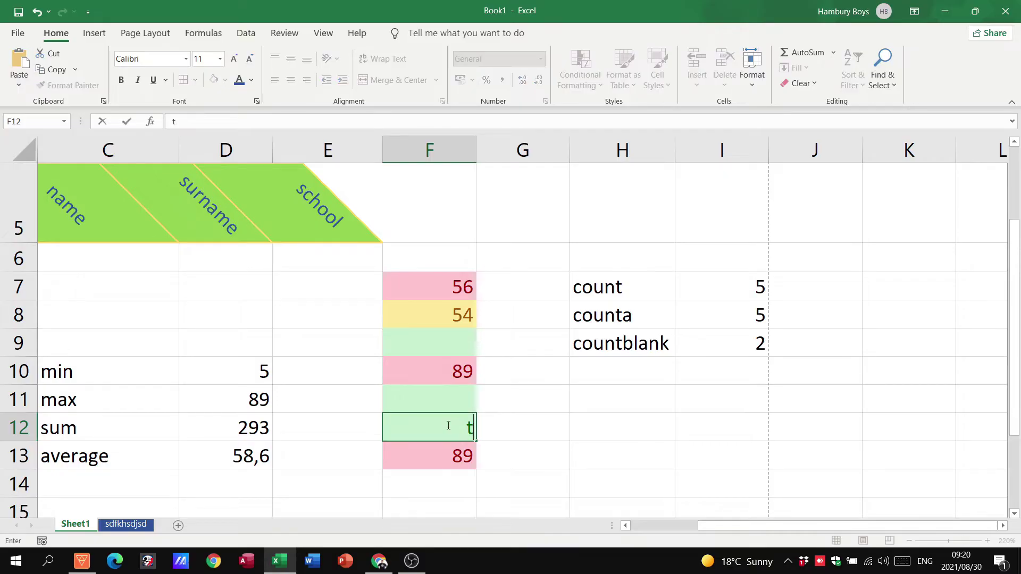
{"action": "left_click", "coordinate": [462, 387]}
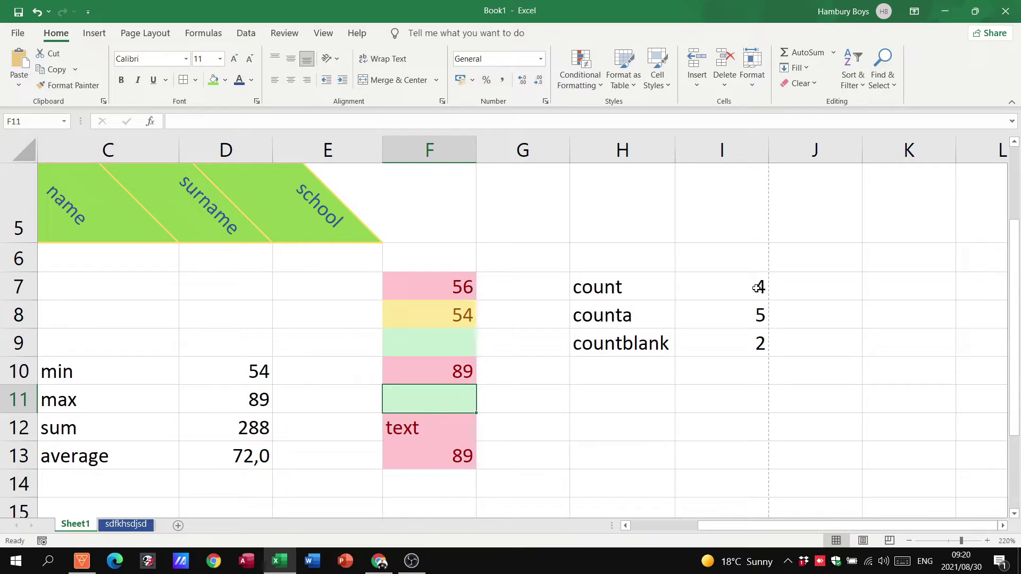
{"action": "left_click", "coordinate": [448, 298]}
{"action": "left_click", "coordinate": [449, 318]}
{"action": "left_click", "coordinate": [448, 371]}
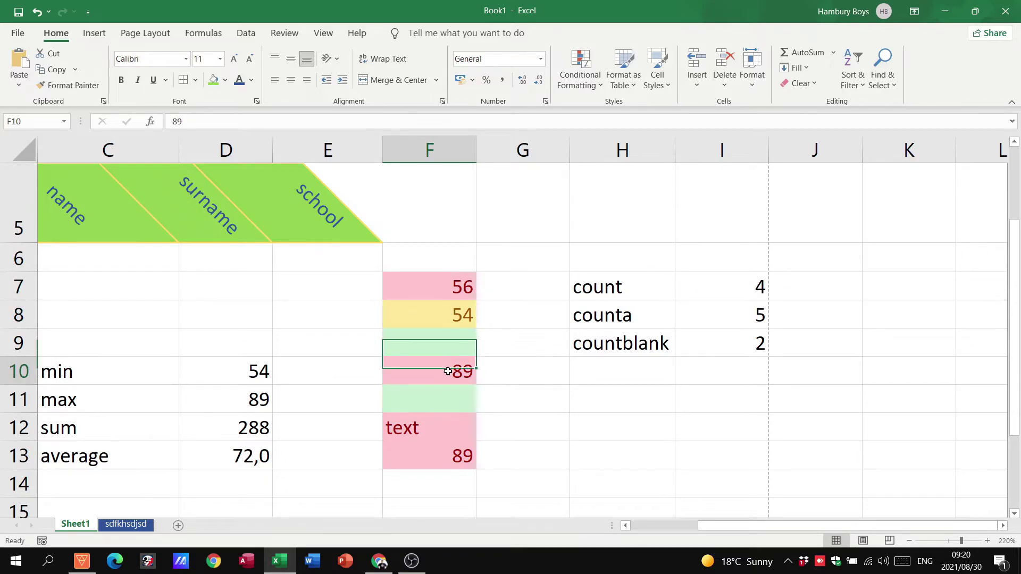
{"action": "left_click", "coordinate": [461, 452]}
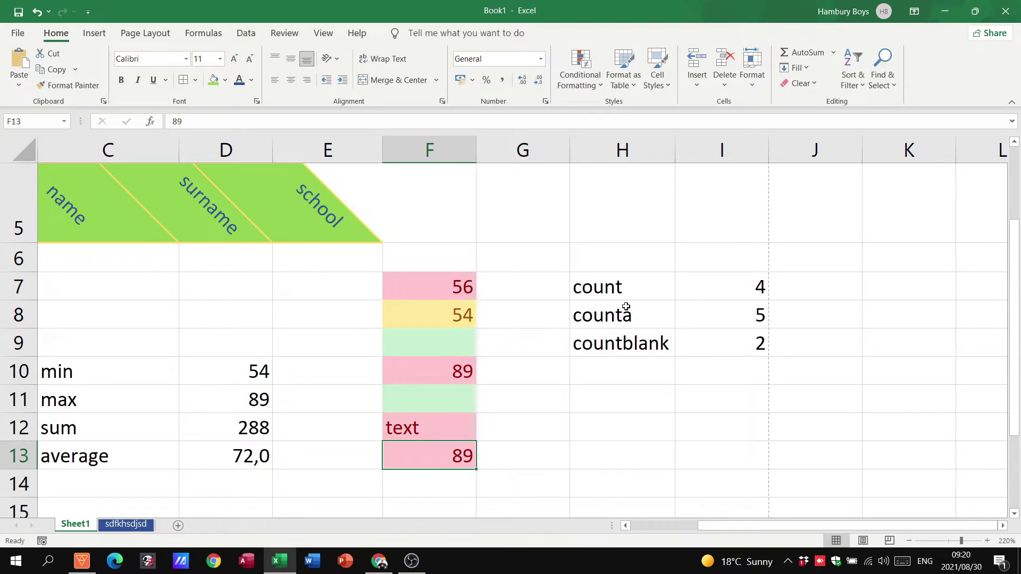
Step: Walk through the numeric cells COUNT includes, showing why it returns 4
{"action": "left_click", "coordinate": [467, 290]}
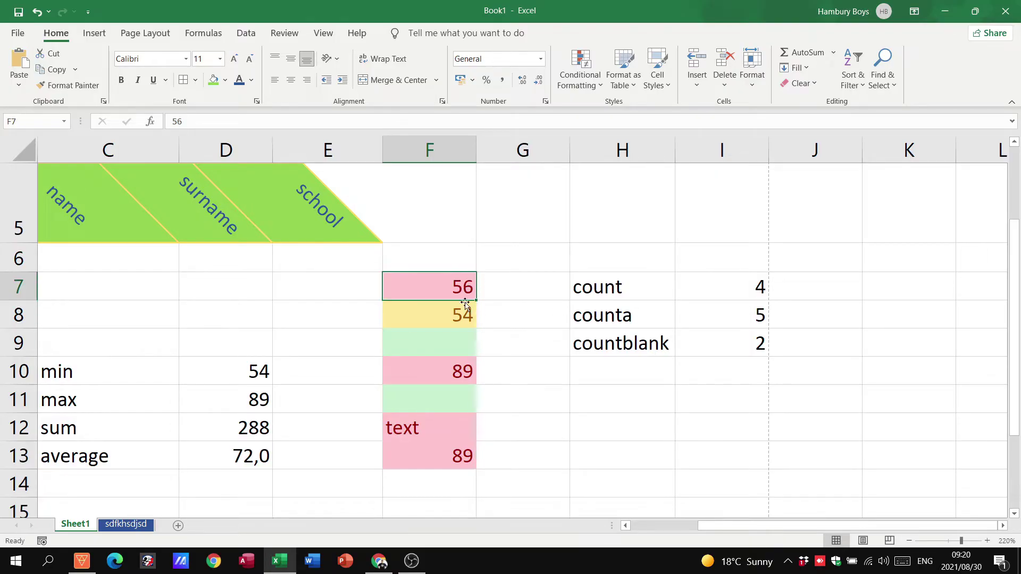
{"action": "left_click", "coordinate": [463, 311]}
{"action": "left_click", "coordinate": [462, 367]}
{"action": "left_click", "coordinate": [431, 443]}
{"action": "left_click", "coordinate": [432, 428]}
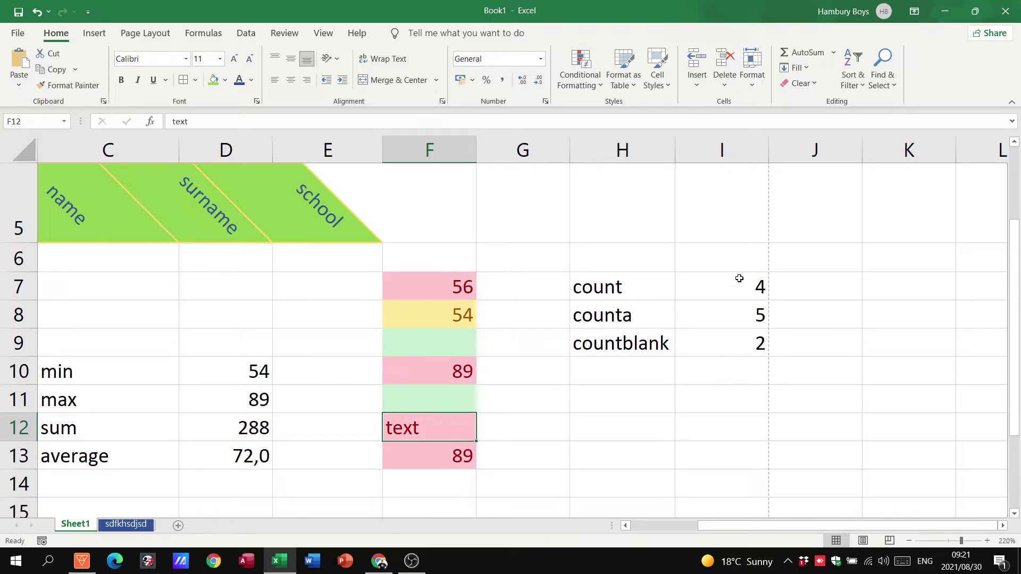
{"action": "left_click", "coordinate": [630, 291]}
{"action": "left_click", "coordinate": [458, 288]}
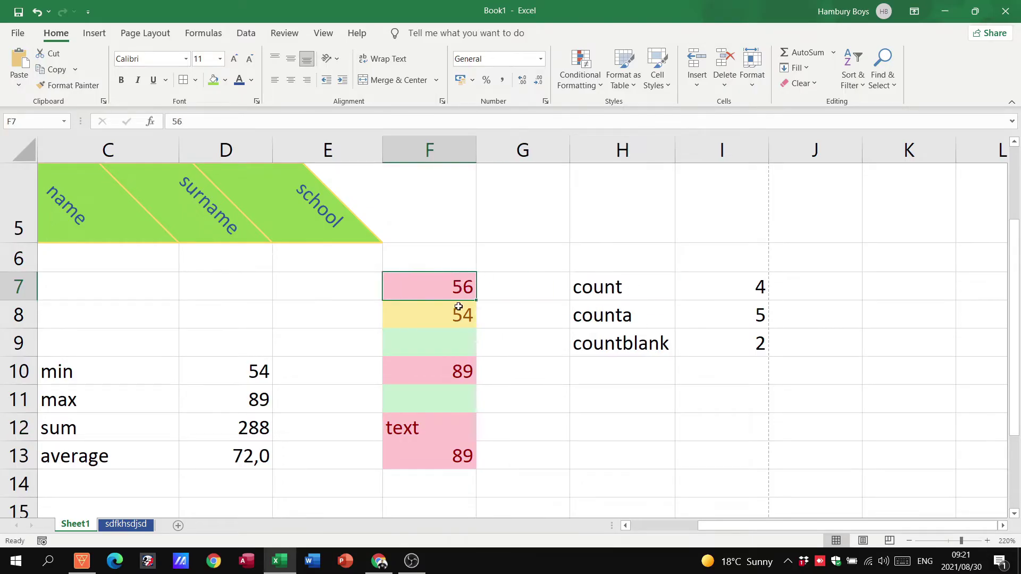
{"action": "left_click", "coordinate": [458, 314]}
{"action": "left_click", "coordinate": [445, 381]}
{"action": "left_click", "coordinate": [454, 454]}
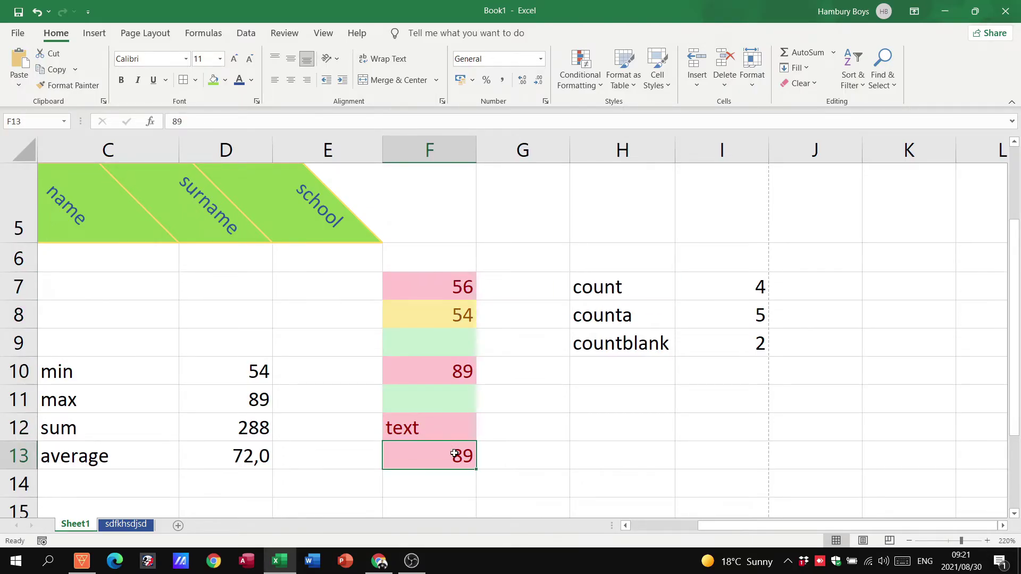
Step: Walk through the non-empty cells COUNTA includes, ending on empty F11
{"action": "left_click", "coordinate": [618, 318]}
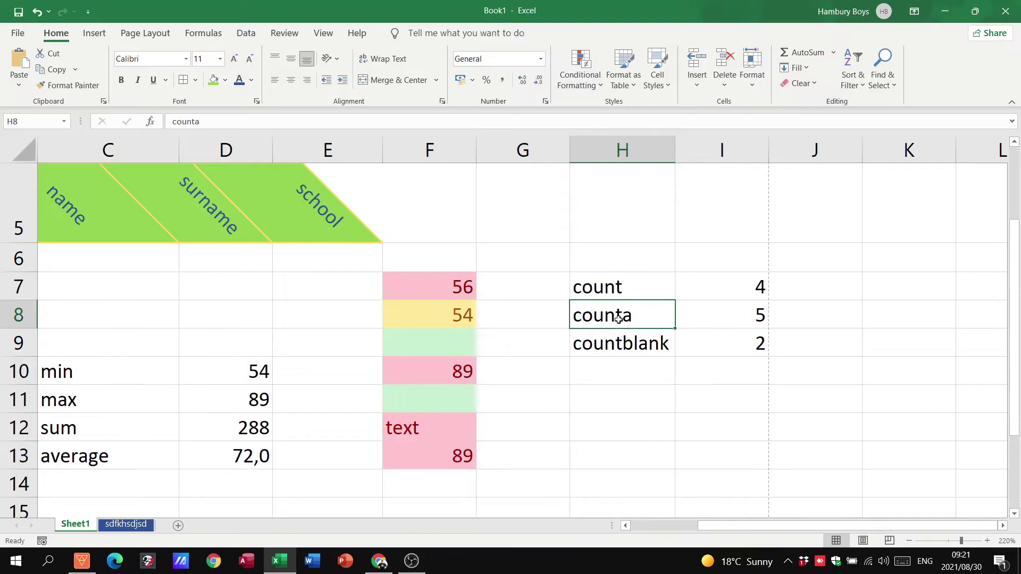
{"action": "left_click", "coordinate": [458, 292]}
{"action": "left_click", "coordinate": [454, 307]}
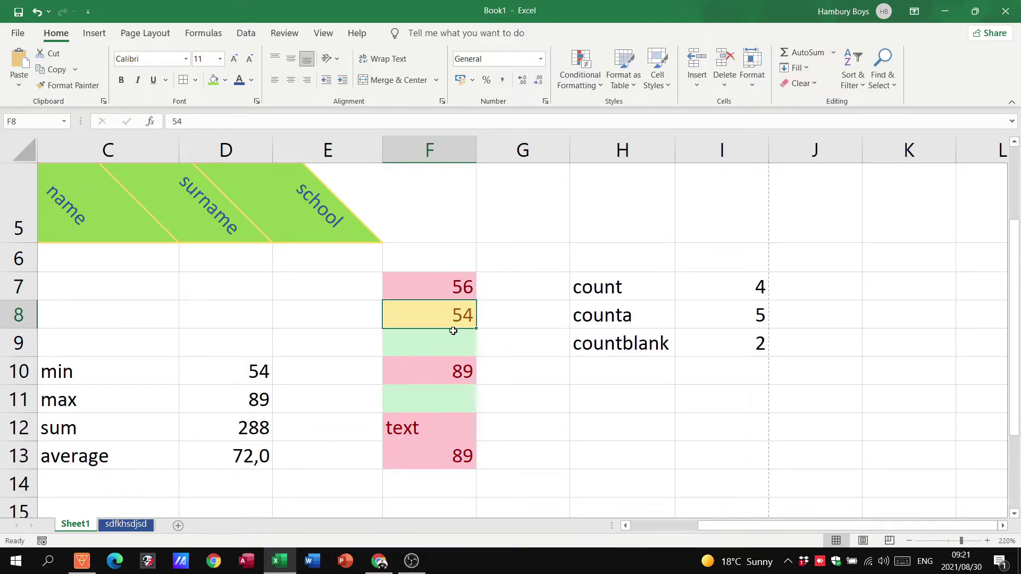
{"action": "left_click", "coordinate": [453, 369]}
{"action": "left_click", "coordinate": [441, 425]}
{"action": "left_click", "coordinate": [443, 454]}
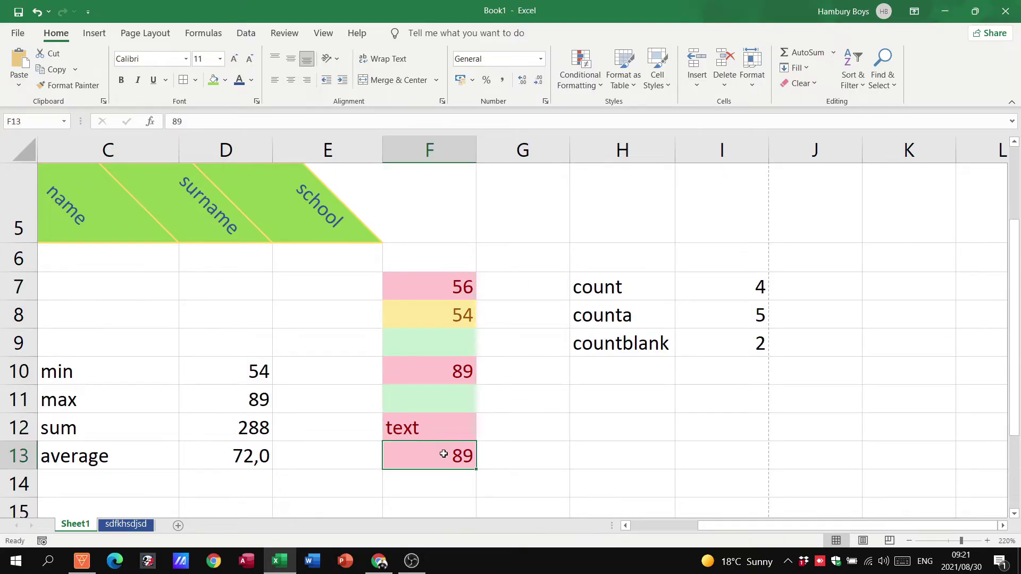
{"action": "left_click", "coordinate": [447, 409]}
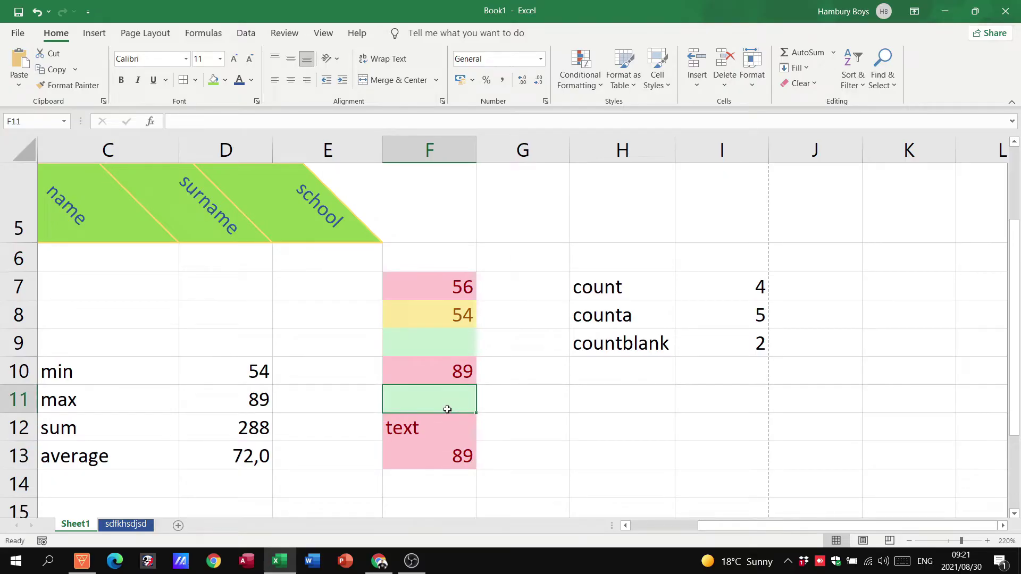
Step: Enter t5 in F11 and t3 in F9 to fill the blank cells
{"action": "type", "text": "t5"}
{"action": "left_click", "coordinate": [436, 355]}
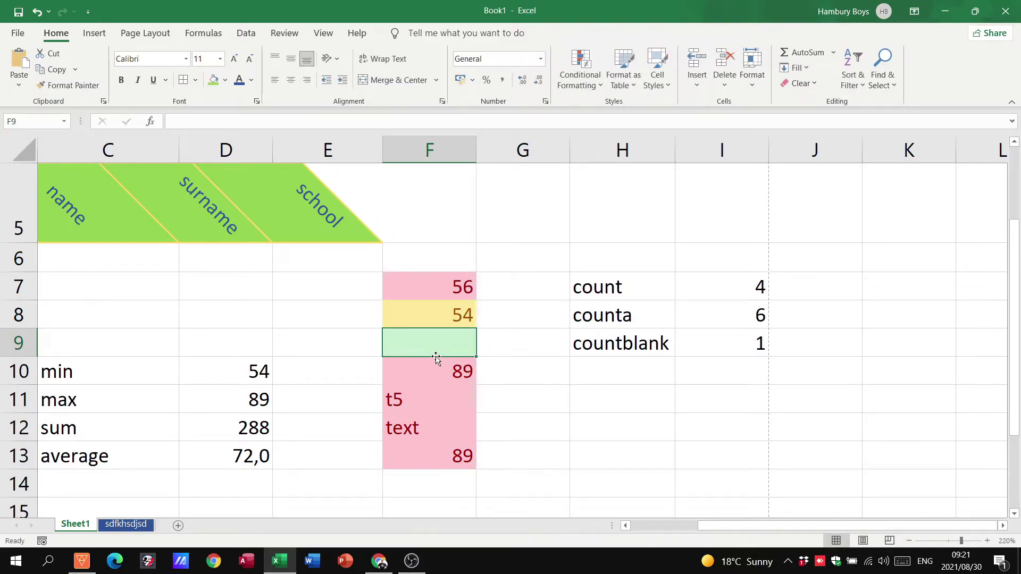
{"action": "type", "text": "t3"}
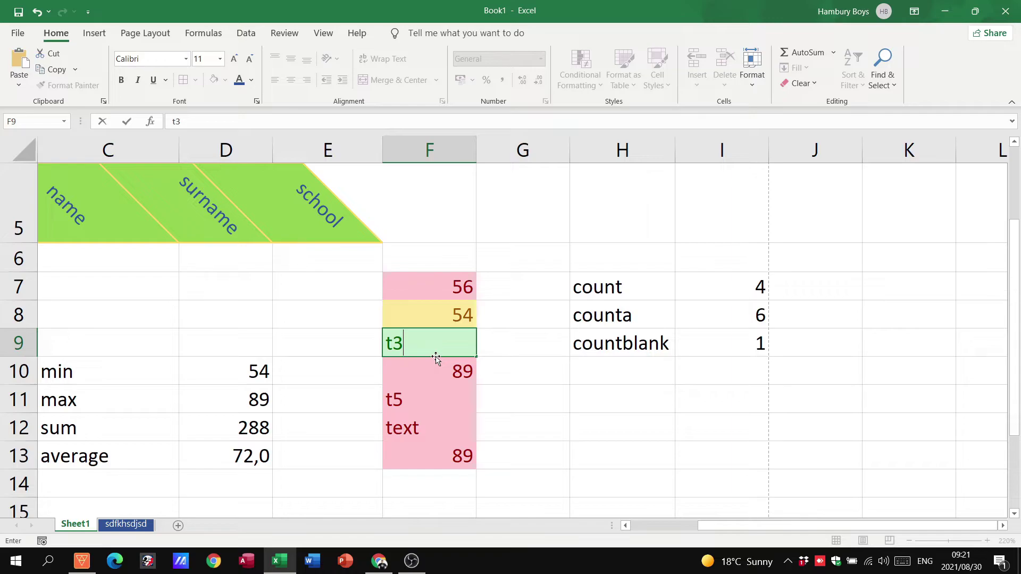
{"action": "left_click", "coordinate": [432, 389]}
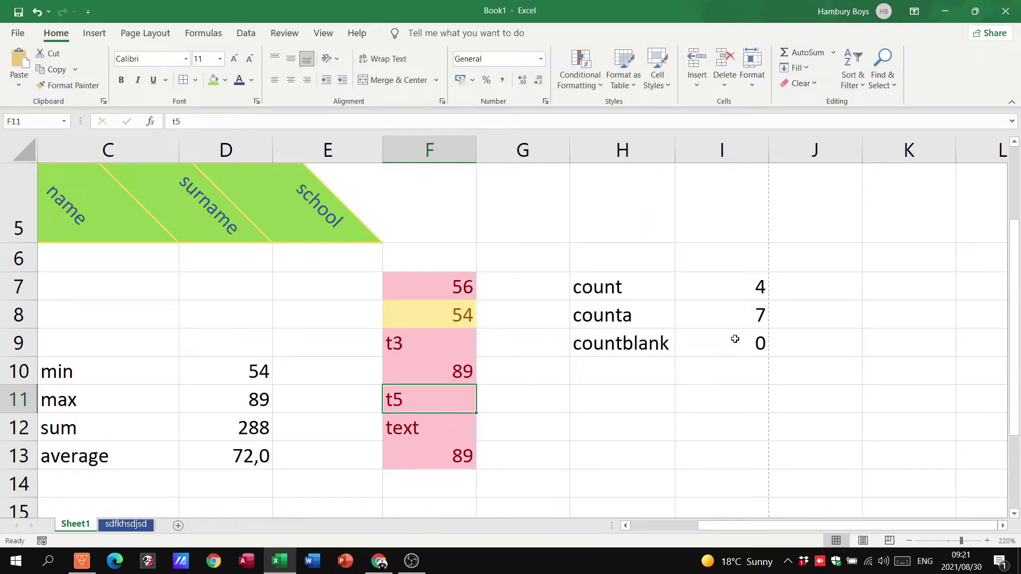
Step: Review the COUNTA and COUNT formulas against the counted range F7:F13
{"action": "left_click", "coordinate": [732, 308]}
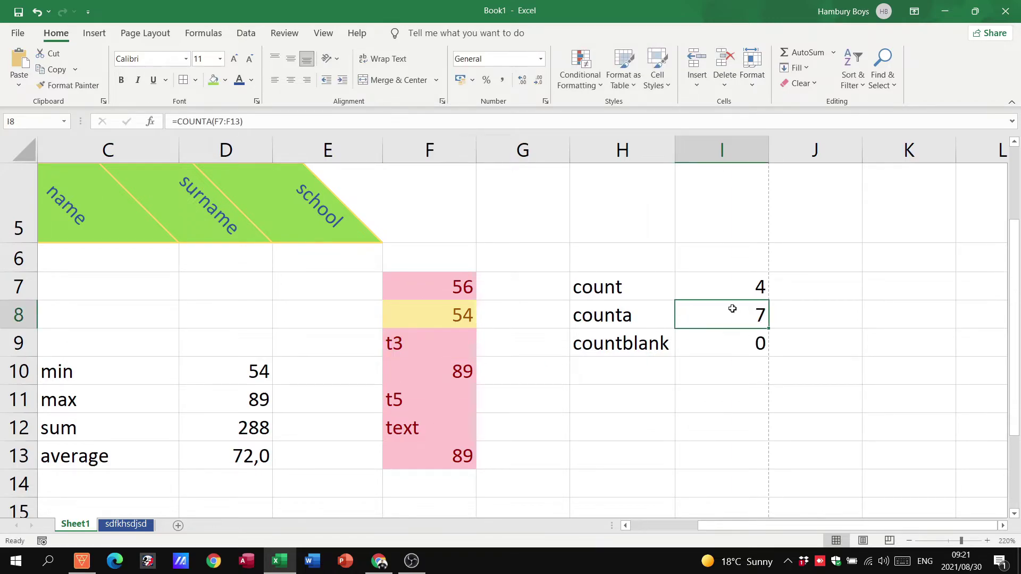
{"action": "left_click", "coordinate": [436, 284]}
{"action": "left_click_drag", "start_coordinate": [427, 383], "coordinate": [424, 453]}
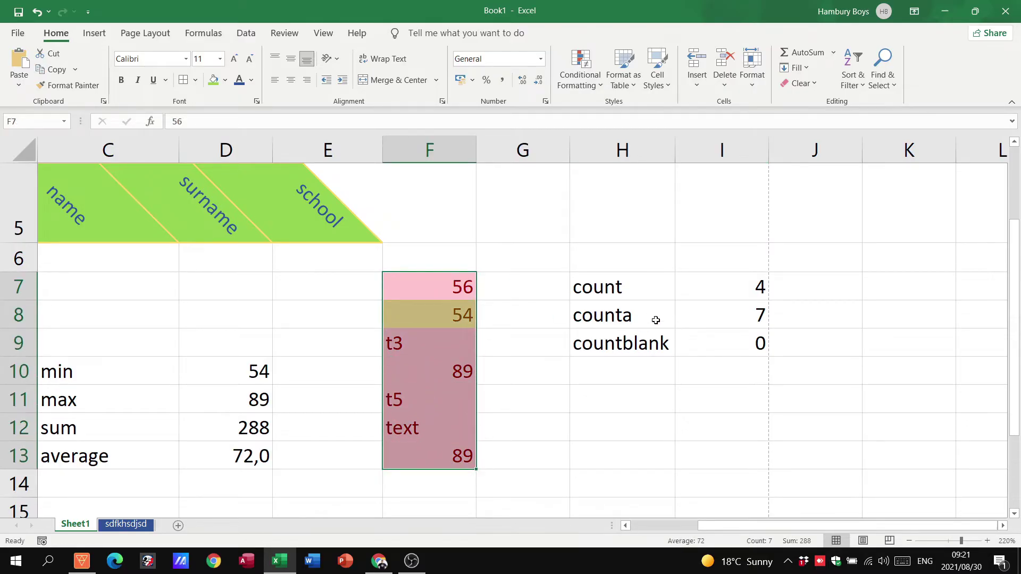
{"action": "left_click", "coordinate": [729, 285]}
{"action": "left_click", "coordinate": [453, 292]}
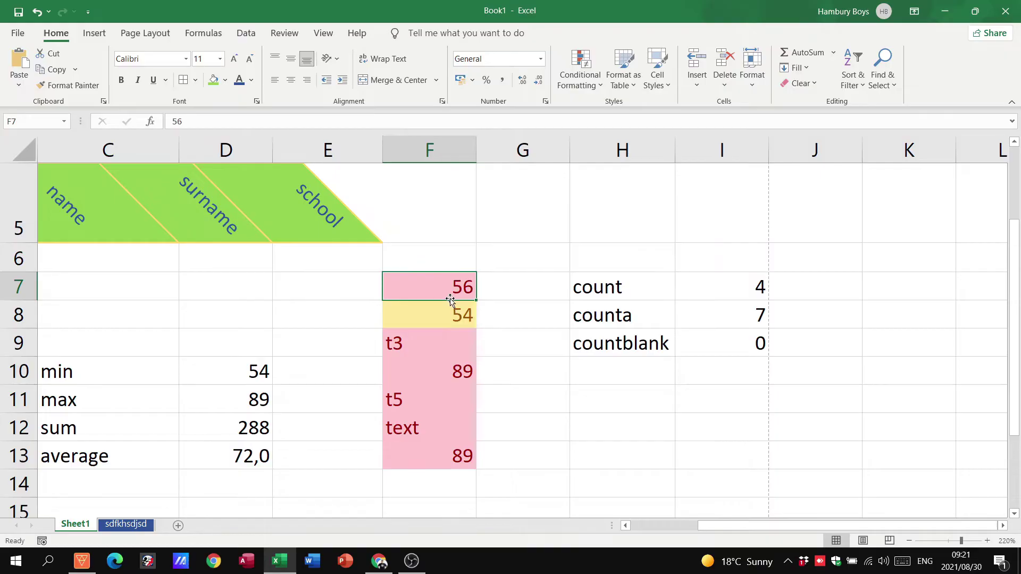
{"action": "left_click", "coordinate": [453, 317]}
{"action": "left_click", "coordinate": [448, 368]}
{"action": "left_click", "coordinate": [448, 458]}
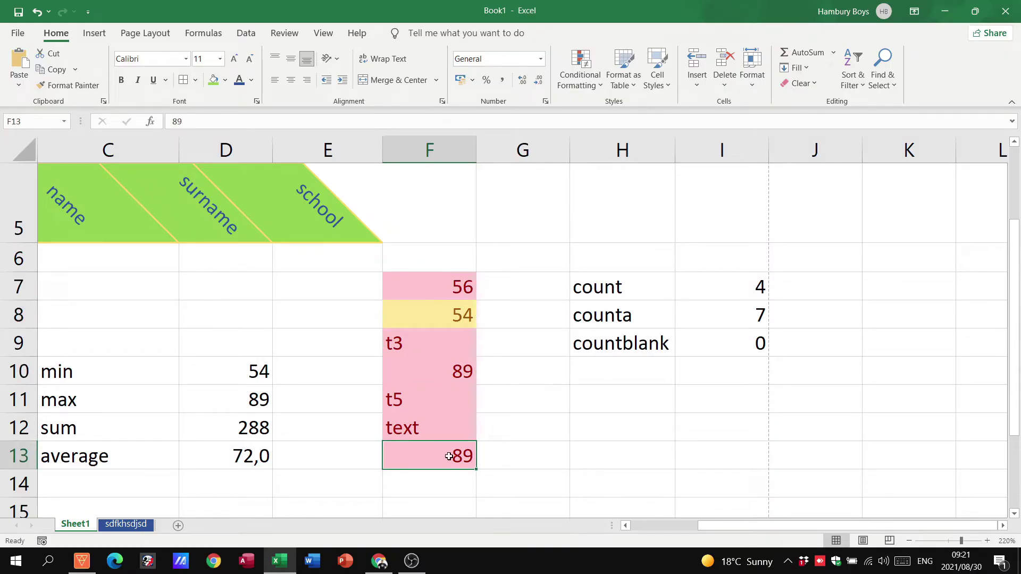
{"action": "left_click", "coordinate": [581, 409]}
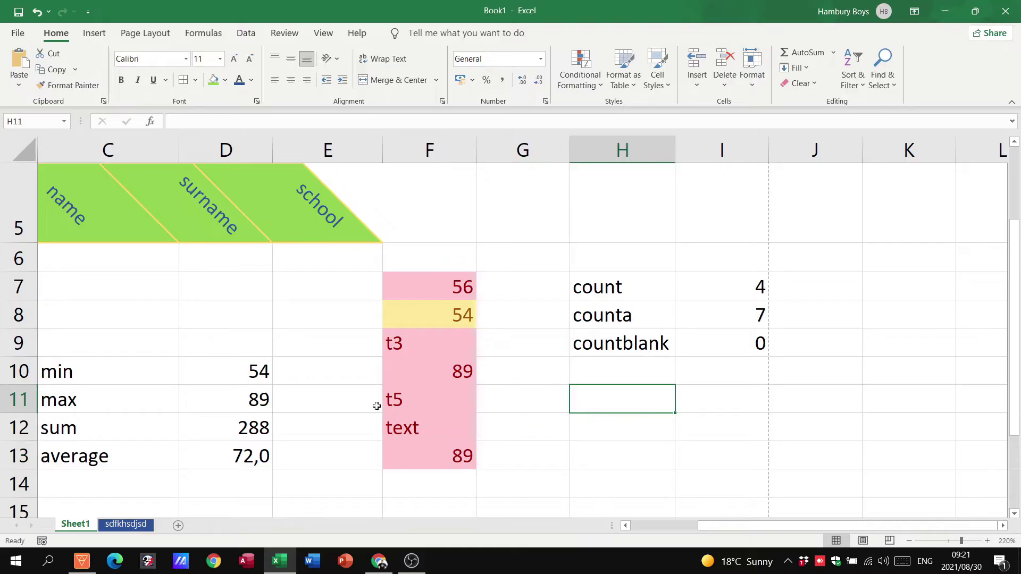
Step: Select the min, max, sum and average figures in C10:D13 and show the Insert ribbon
{"action": "left_click_drag", "start_coordinate": [124, 382], "coordinate": [194, 461]}
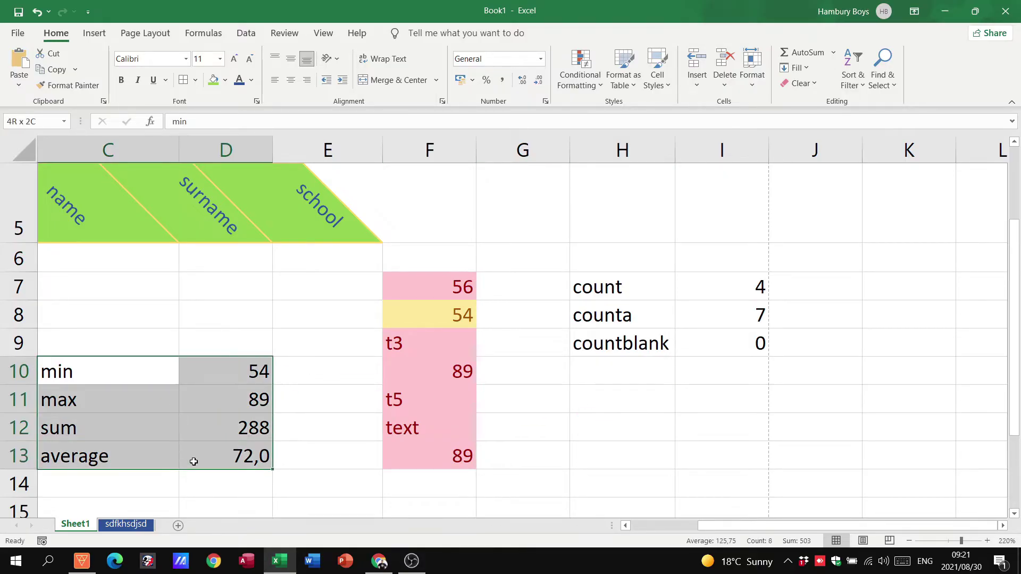
{"action": "left_click", "coordinate": [266, 348]}
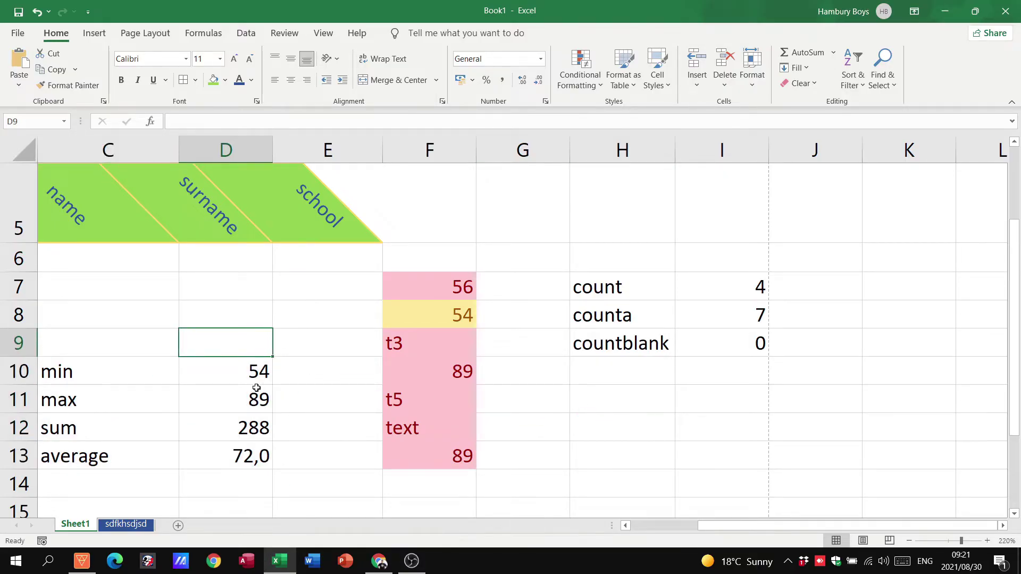
{"action": "left_click", "coordinate": [628, 528]}
{"action": "left_click", "coordinate": [628, 527]}
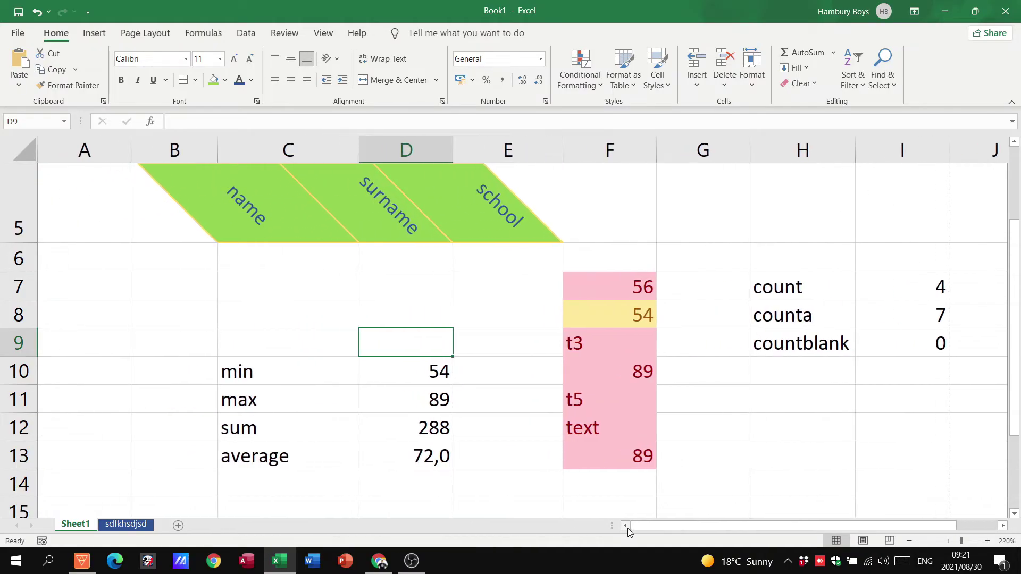
{"action": "left_click", "coordinate": [252, 313]}
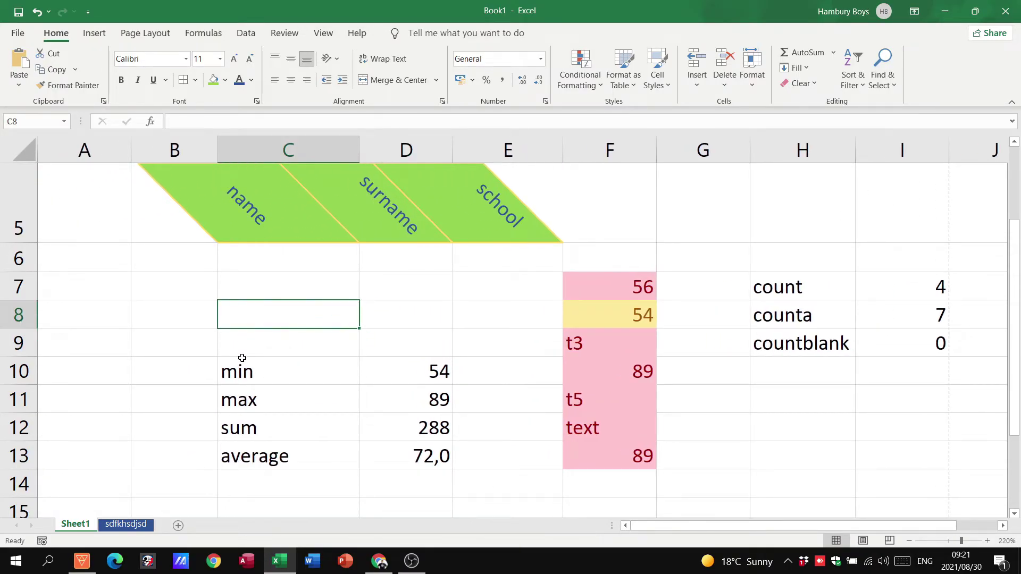
{"action": "left_click_drag", "start_coordinate": [243, 369], "coordinate": [364, 451]}
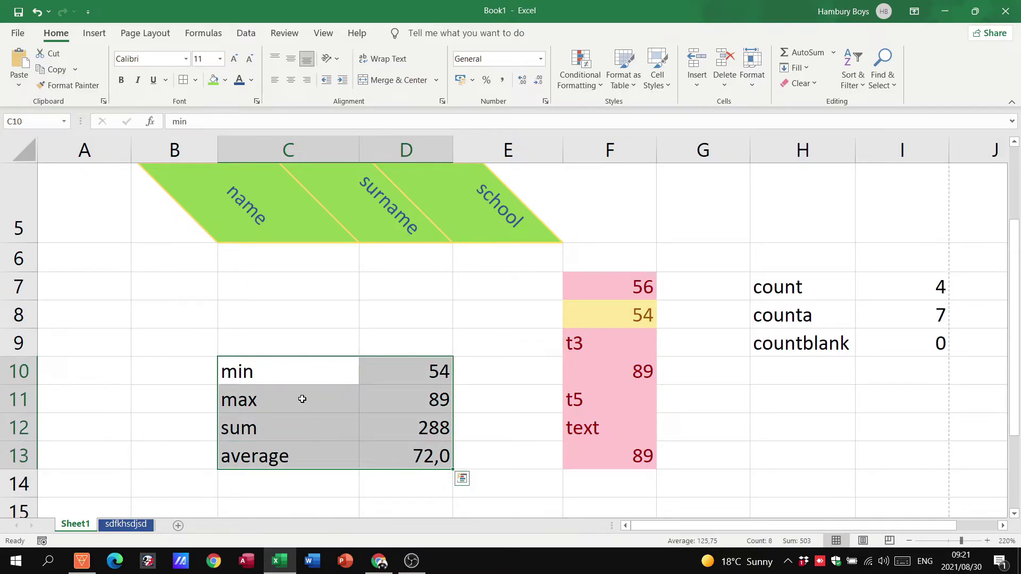
{"action": "left_click", "coordinate": [92, 34]}
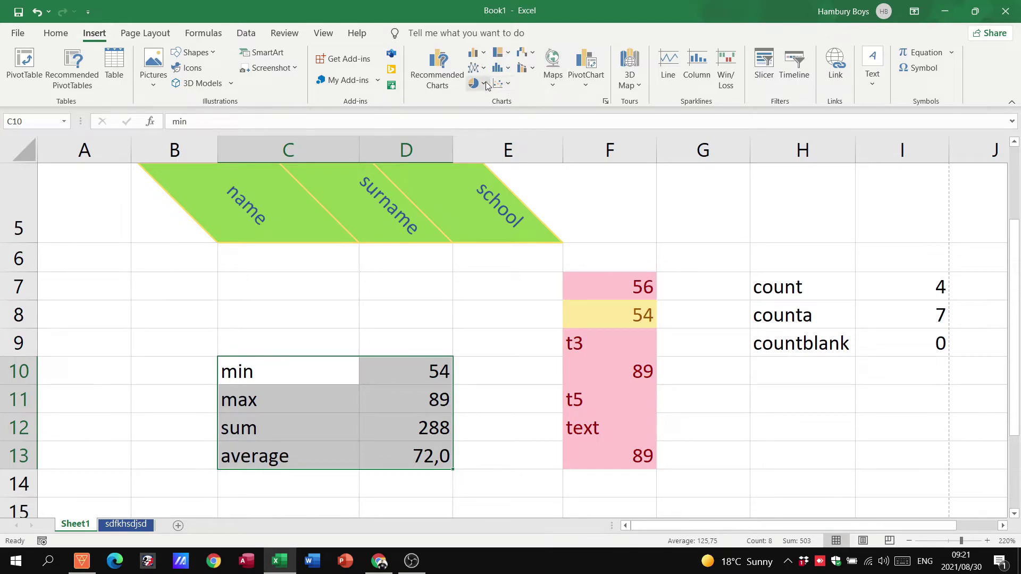
Step: Insert a 3-D Clustered Column chart of the C10:D13 statistics
{"action": "left_click", "coordinate": [477, 53]}
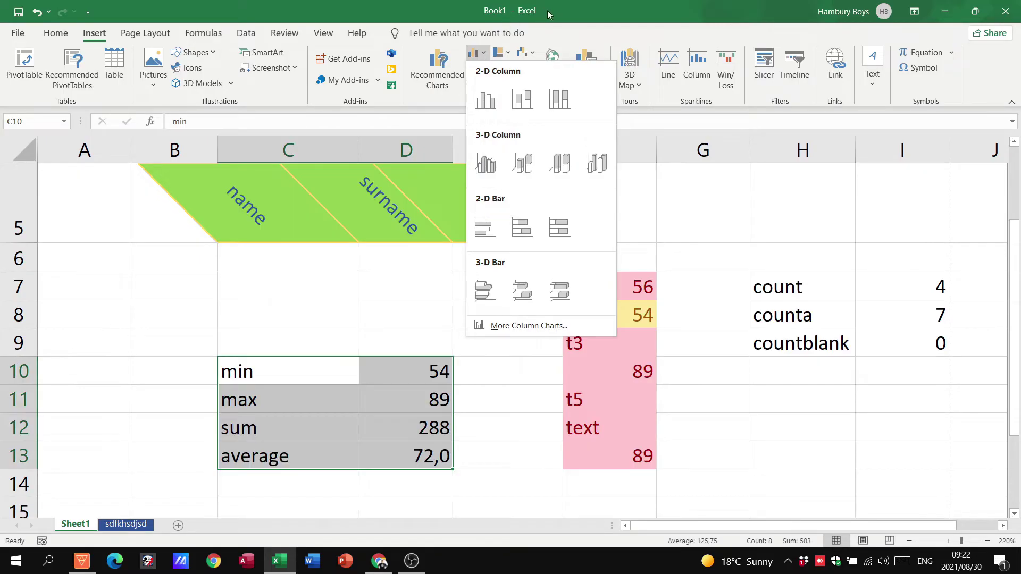
{"action": "left_click", "coordinate": [569, 25]}
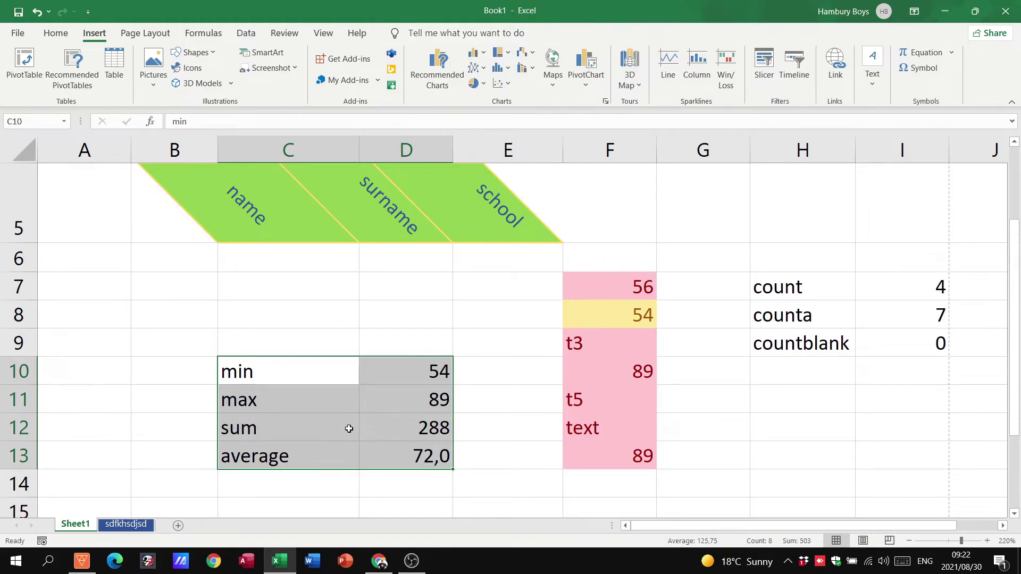
{"action": "left_click", "coordinate": [484, 56]}
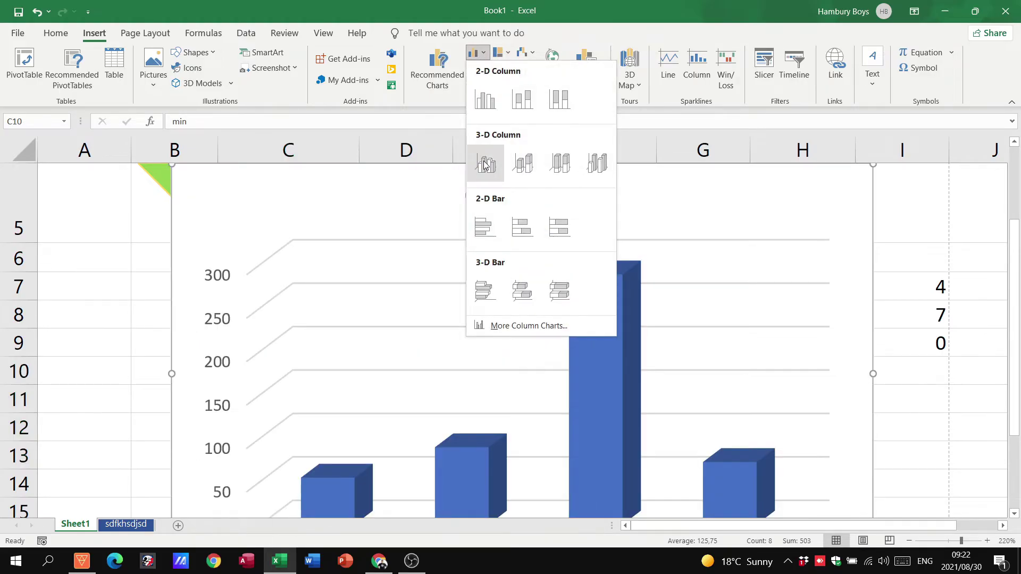
{"action": "left_click", "coordinate": [484, 165]}
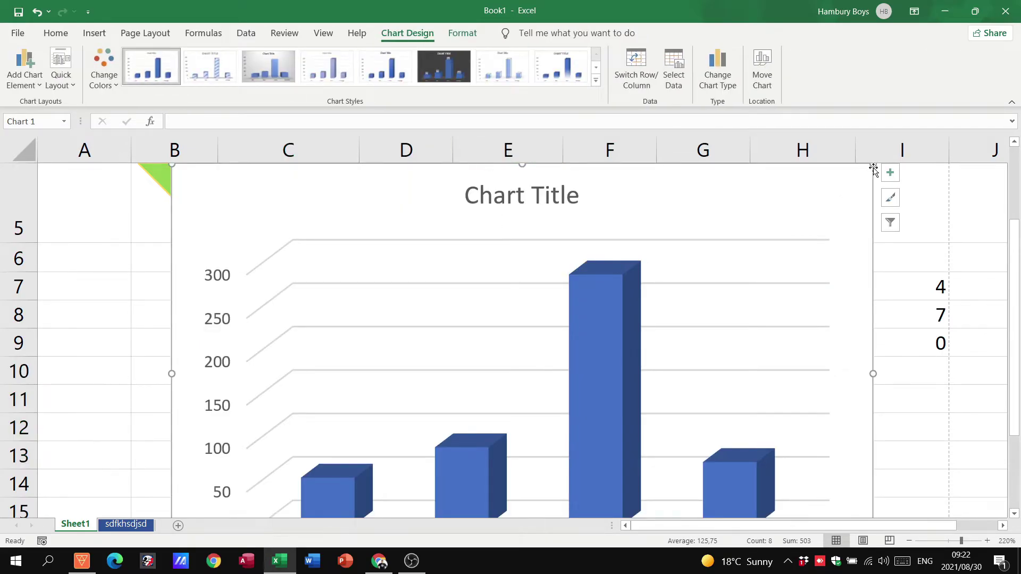
Step: Shrink the column chart and move it beside the min–max table
{"action": "left_click_drag", "start_coordinate": [873, 166], "coordinate": [942, 169]}
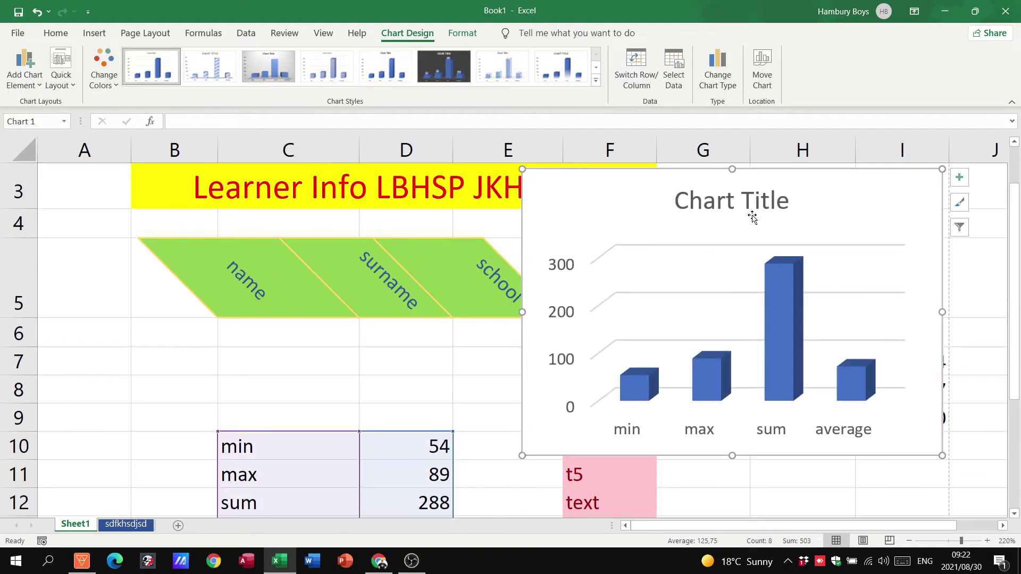
{"action": "left_click_drag", "start_coordinate": [544, 180], "coordinate": [520, 235]}
{"action": "scroll", "coordinate": [474, 288], "scroll_direction": "down", "scroll_amount": 1}
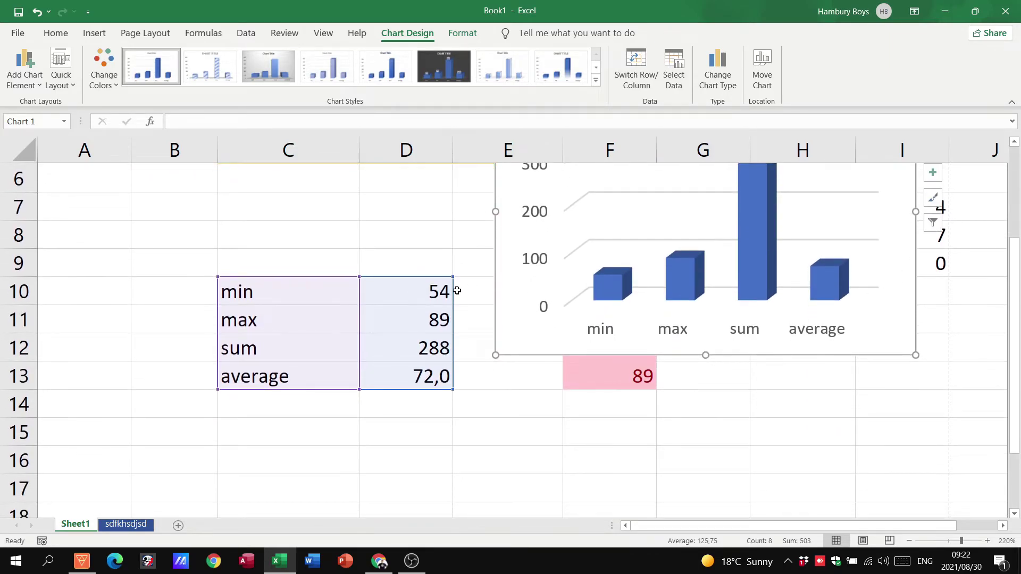
{"action": "scroll", "coordinate": [456, 290], "scroll_direction": "up", "scroll_amount": 1}
Step: Cut the column chart, paste it at C5 on sdfkhsdjsd, and enlarge it to about K24
{"action": "right_click", "coordinate": [538, 268]}
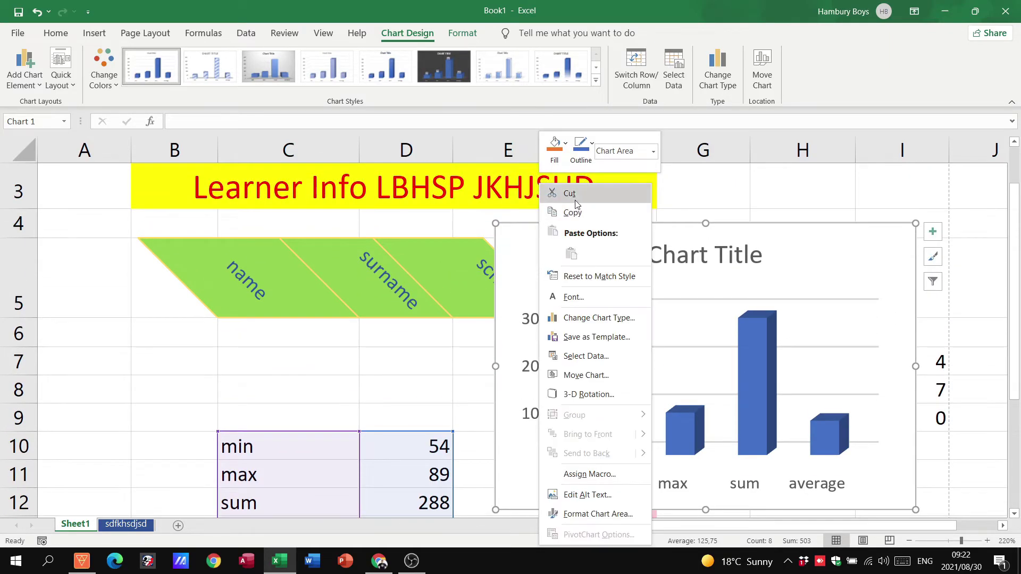
{"action": "left_click", "coordinate": [570, 194]}
{"action": "left_click", "coordinate": [128, 524]}
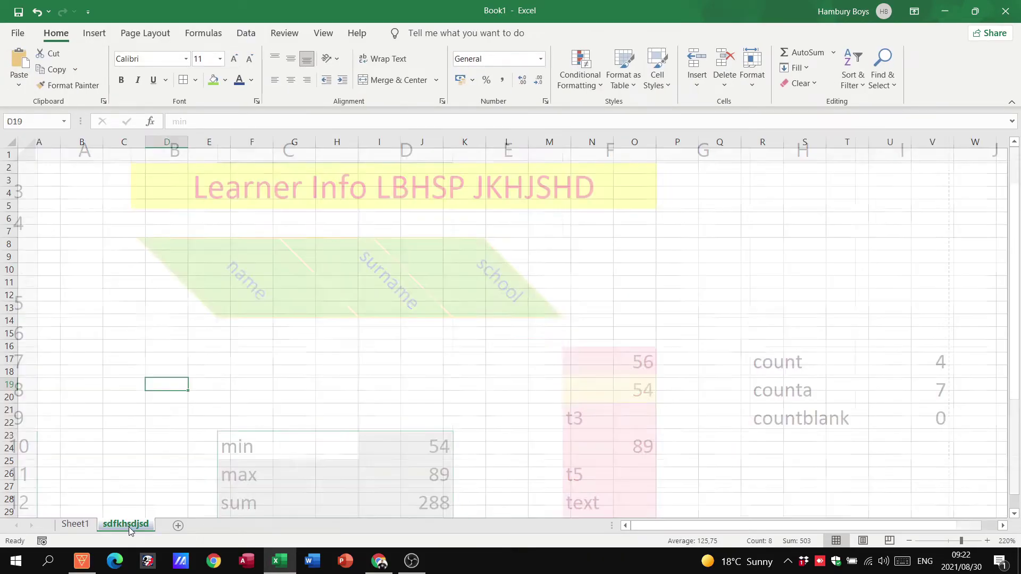
{"action": "right_click", "coordinate": [144, 206]}
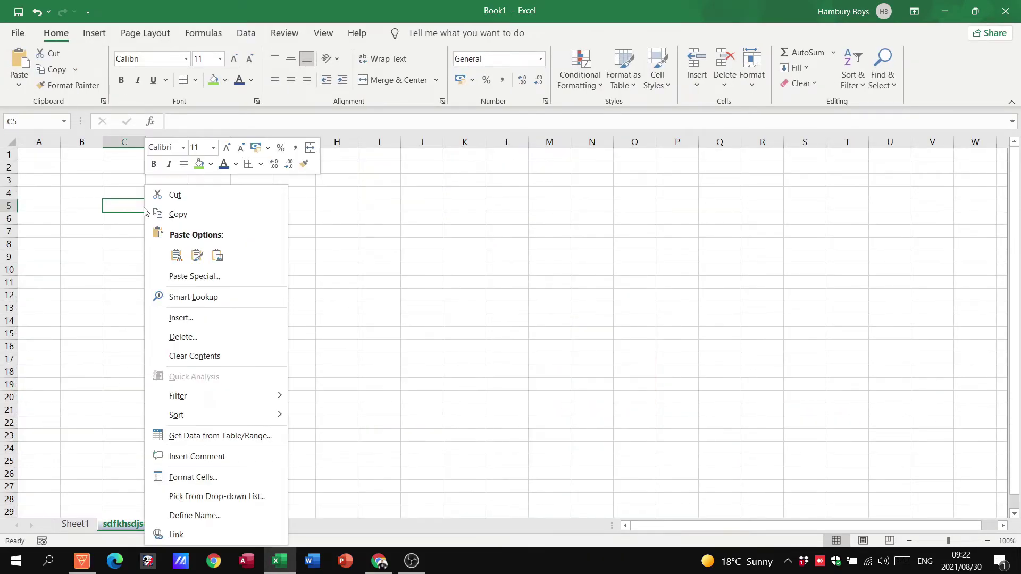
{"action": "left_click", "coordinate": [177, 257]}
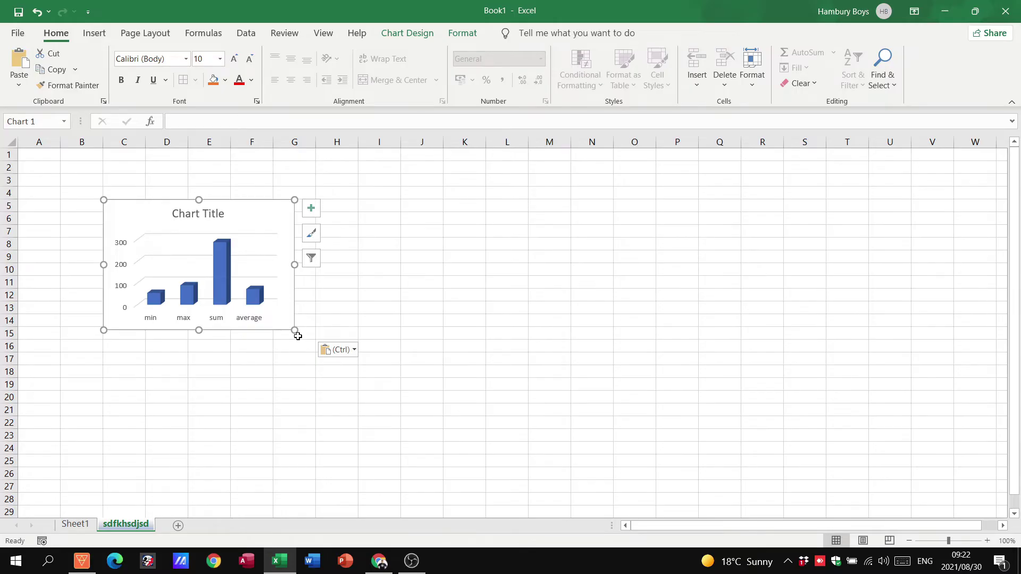
{"action": "left_click_drag", "start_coordinate": [296, 332], "coordinate": [474, 452]}
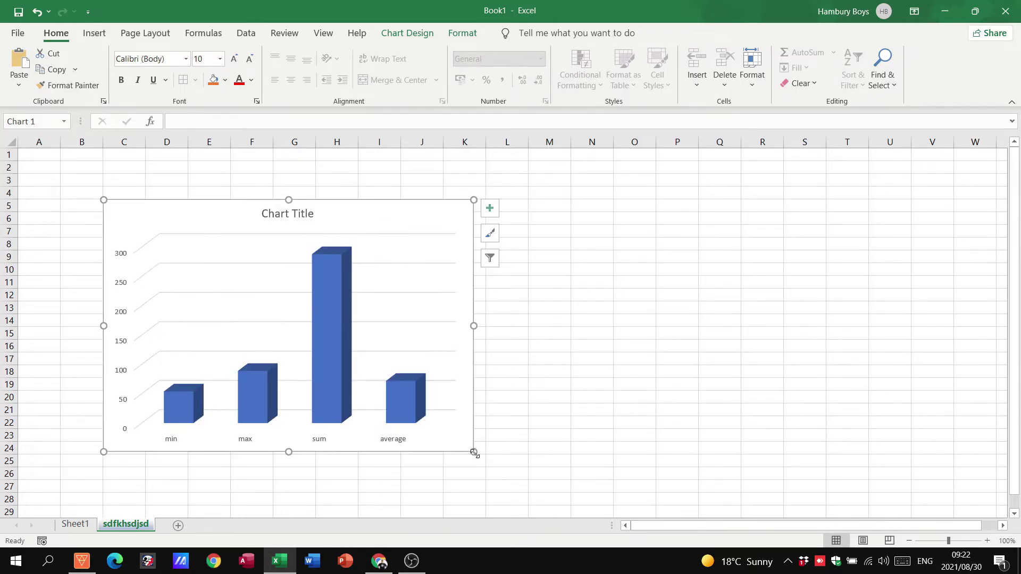
Step: Return to Sheet1 and select the labels and values in C10:D13
{"action": "left_click", "coordinate": [74, 525]}
{"action": "scroll", "coordinate": [542, 405], "scroll_direction": "down", "scroll_amount": 2}
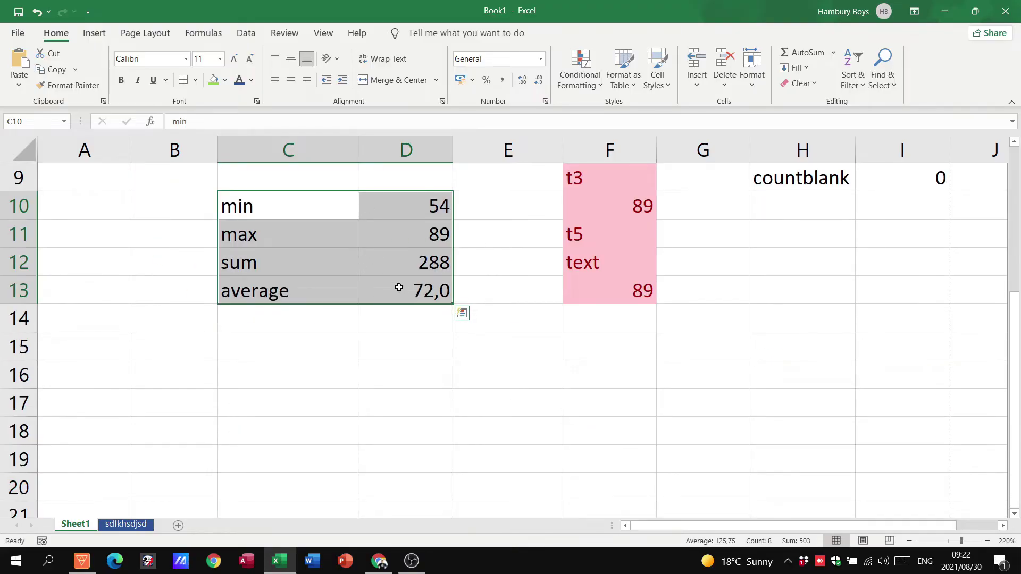
{"action": "left_click", "coordinate": [117, 526]}
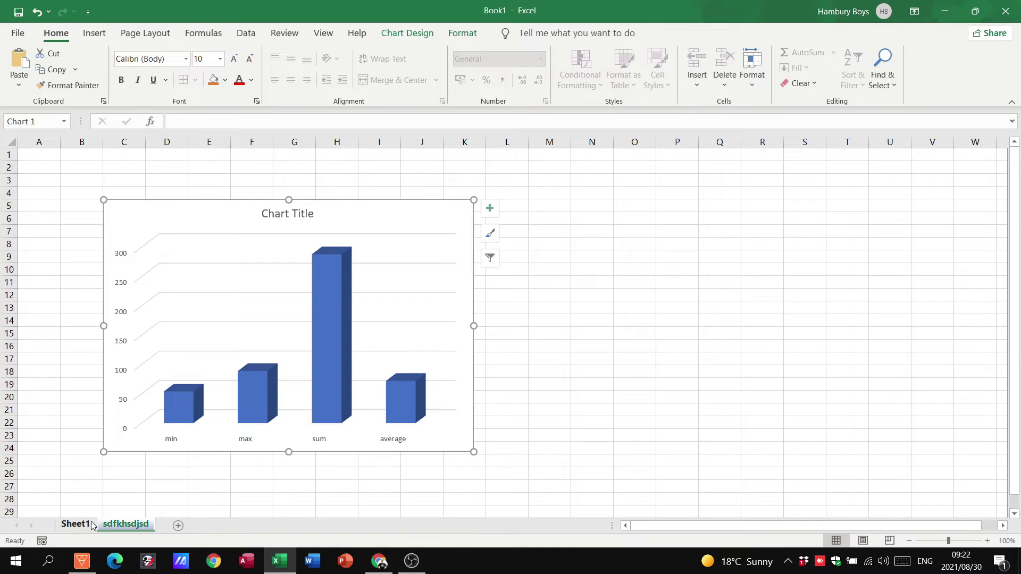
{"action": "left_click", "coordinate": [75, 524]}
{"action": "left_click", "coordinate": [270, 359]}
{"action": "left_click_drag", "start_coordinate": [255, 203], "coordinate": [383, 295]}
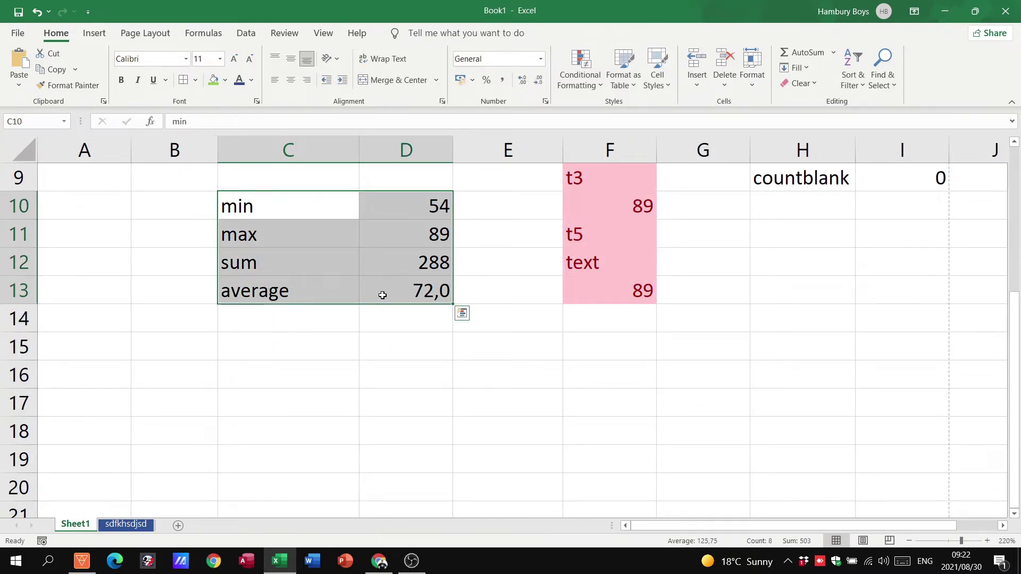
Step: Browse the line, pie, waterfall and histogram chart types, then insert a 3-D Stacked Bar chart
{"action": "left_click", "coordinate": [96, 34]}
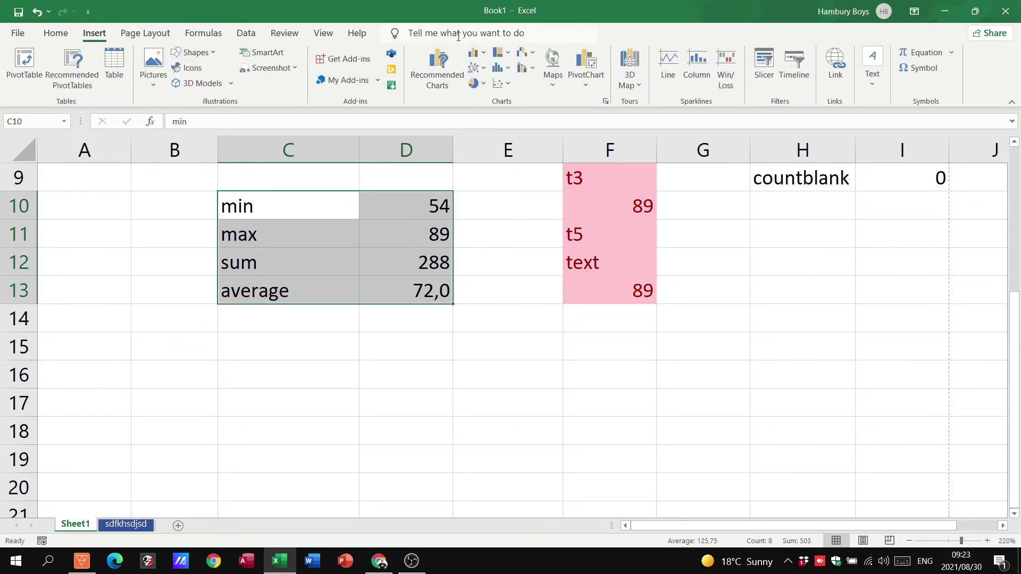
{"action": "left_click", "coordinate": [484, 69]}
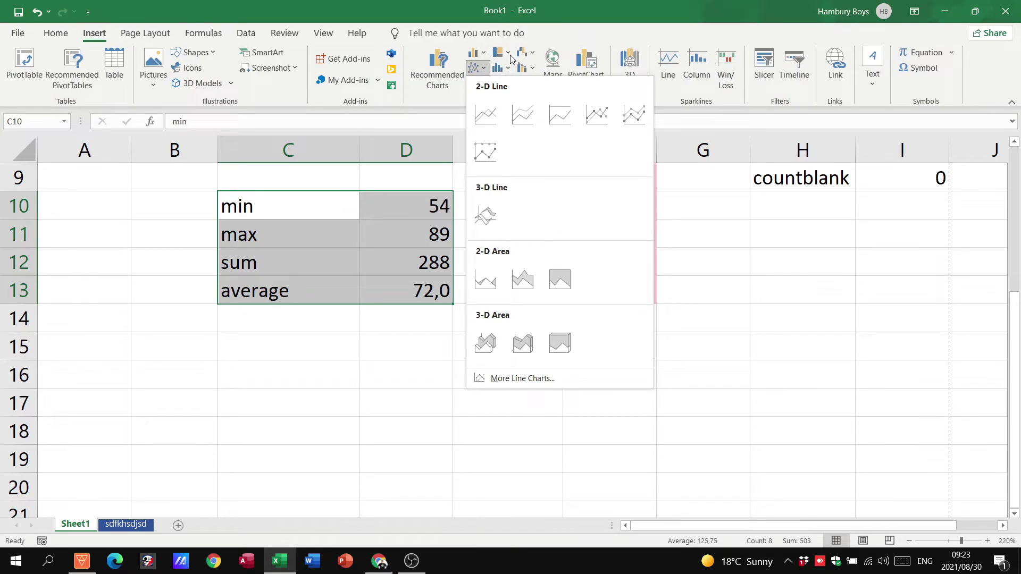
{"action": "left_click", "coordinate": [532, 53]}
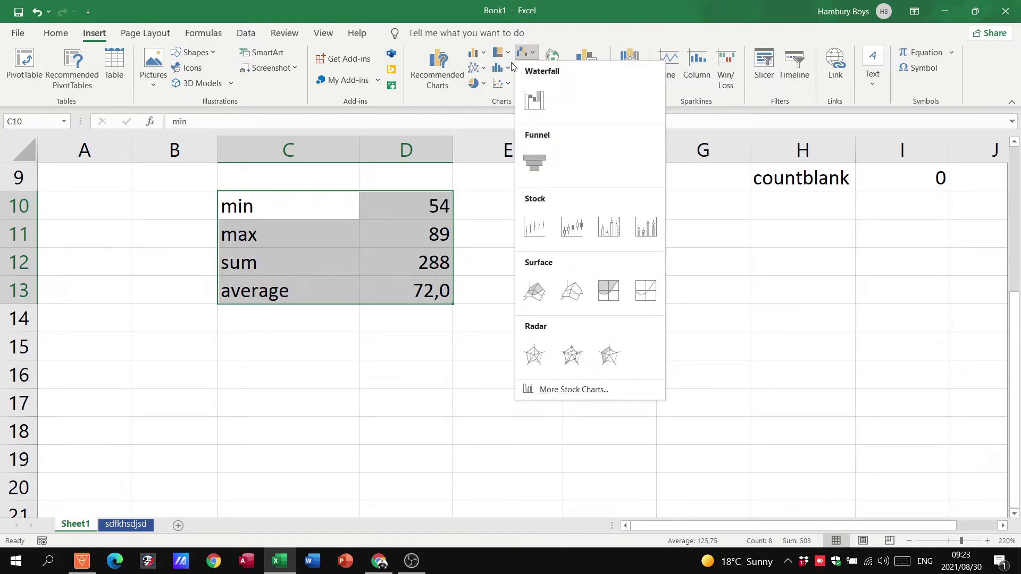
{"action": "left_click", "coordinate": [484, 85]}
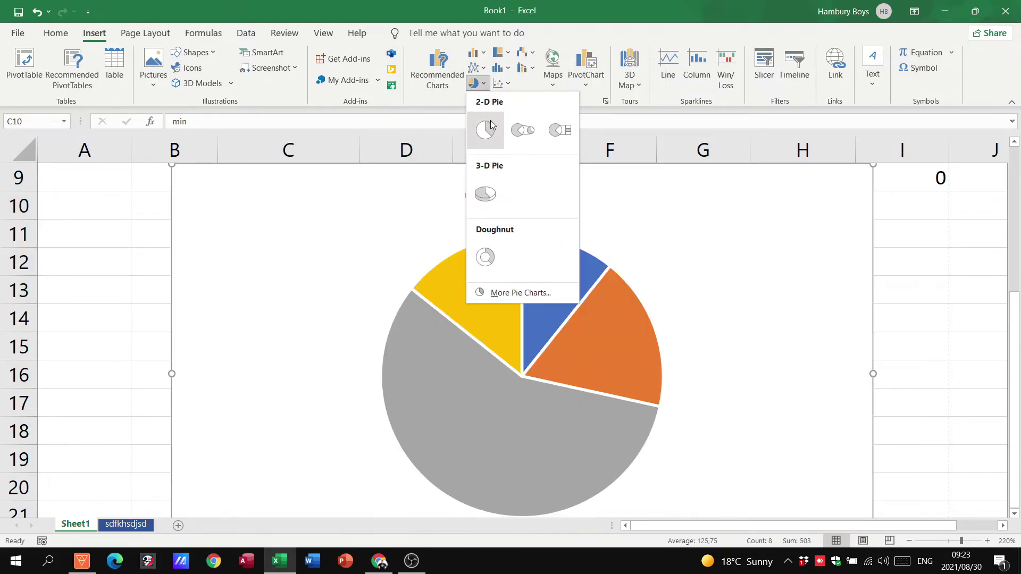
{"action": "left_click", "coordinate": [508, 70]}
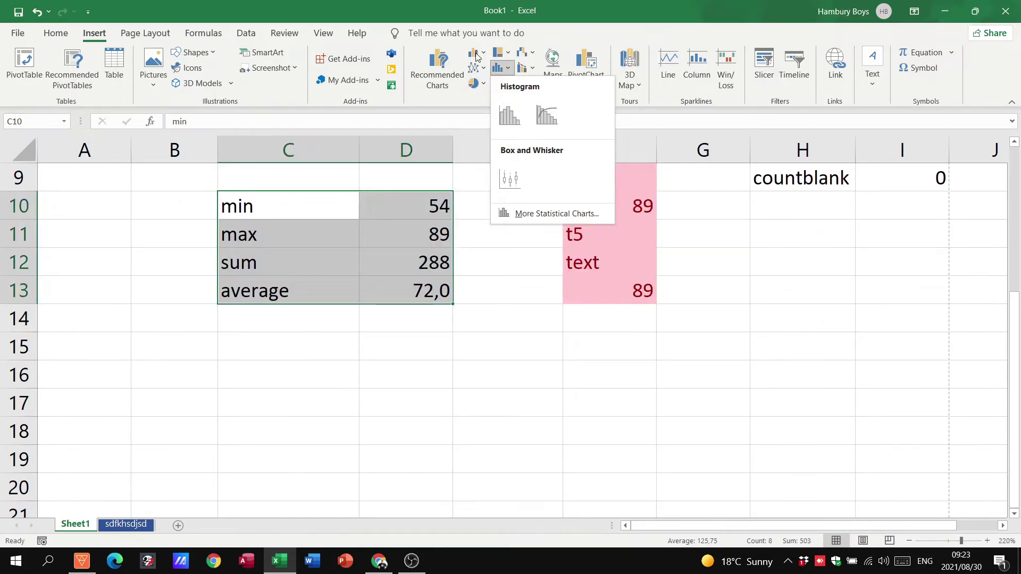
{"action": "left_click", "coordinate": [477, 56]}
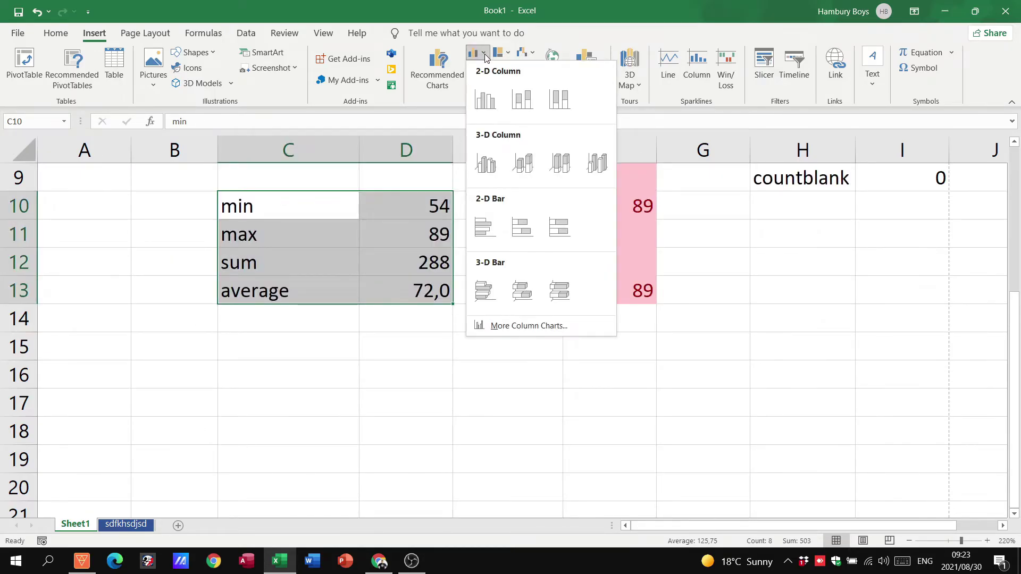
{"action": "left_click", "coordinate": [522, 295]}
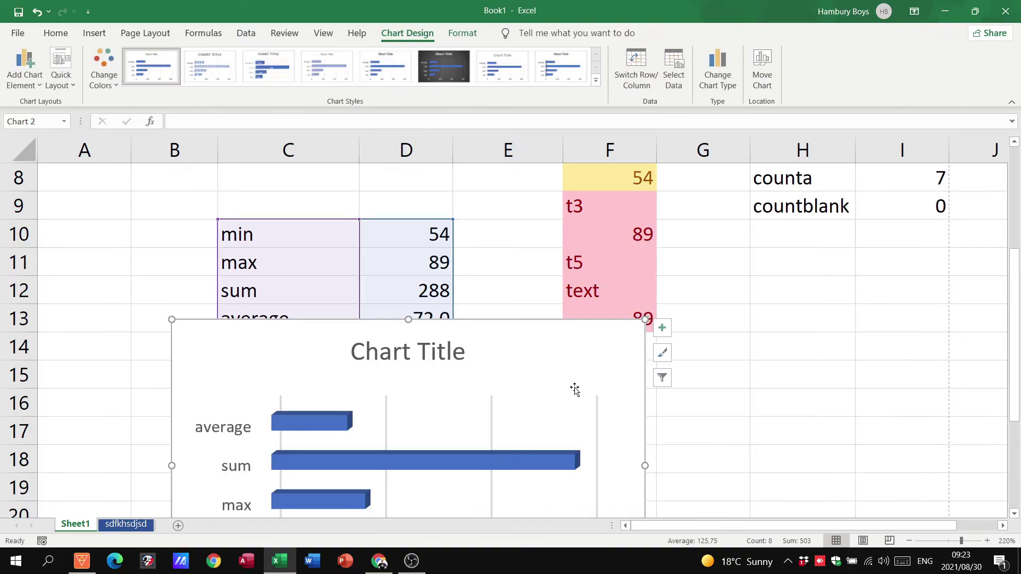
Step: Move the bar chart beside the data table and retitle it 'dfgdsgdgsd'
{"action": "left_click_drag", "start_coordinate": [574, 388], "coordinate": [868, 261]}
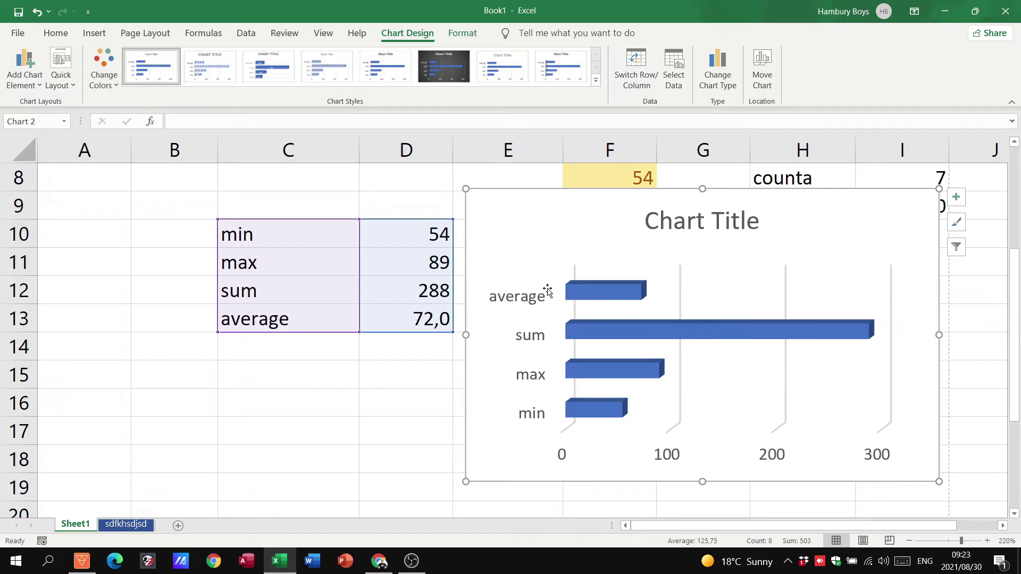
{"action": "double_click", "coordinate": [706, 217]}
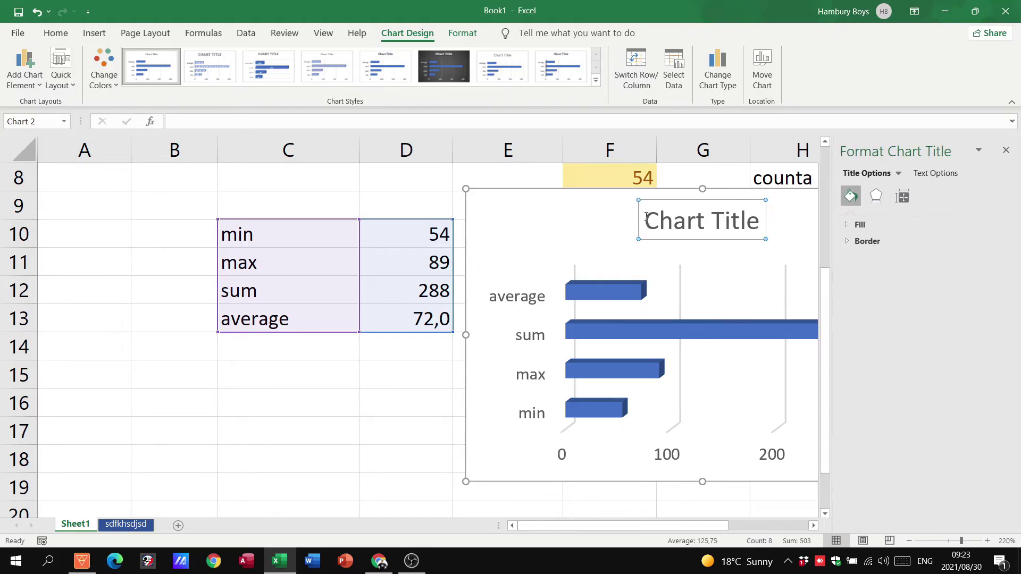
{"action": "left_click_drag", "start_coordinate": [645, 219], "coordinate": [781, 217]}
{"action": "type", "text": "dfgdsgdgsd"}
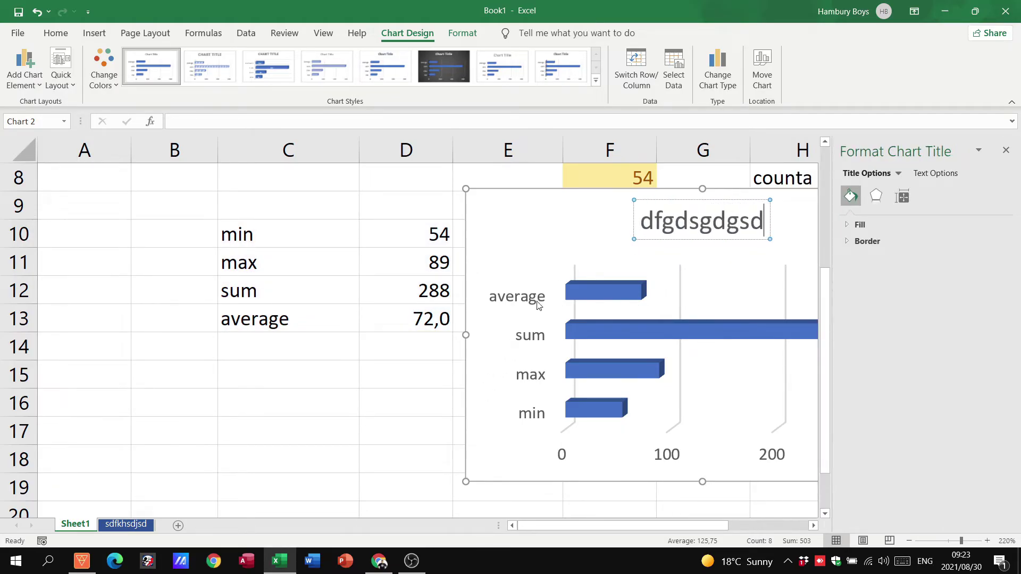
{"action": "left_click", "coordinate": [518, 300]}
Step: Append text to the labels in C10:C13, making them read 'minsdfsd', 'maxsdfs' and so on
{"action": "double_click", "coordinate": [269, 324]}
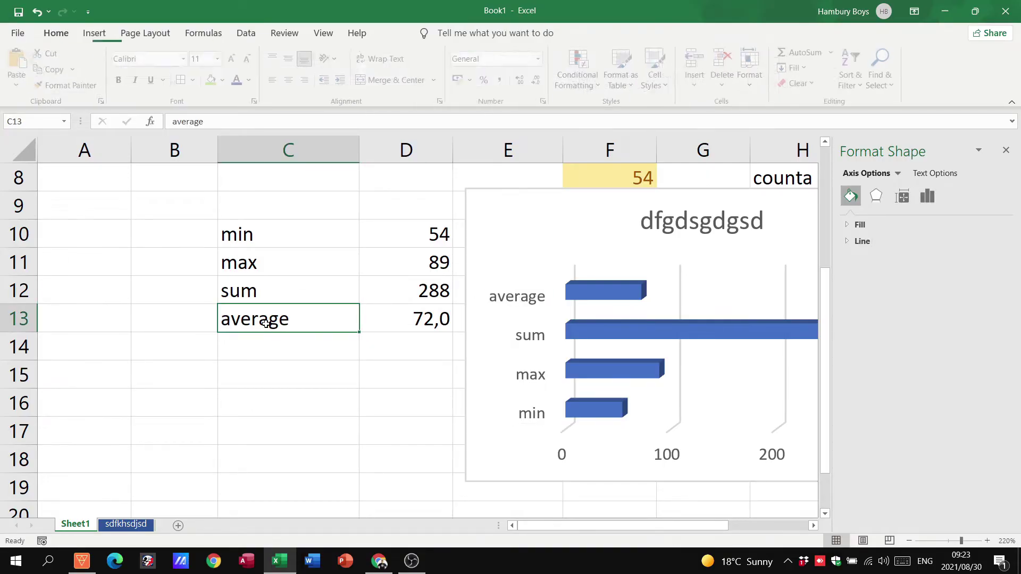
{"action": "type", "text": "fsdf"}
{"action": "left_click", "coordinate": [272, 282]}
{"action": "type", "text": "sdfsd"}
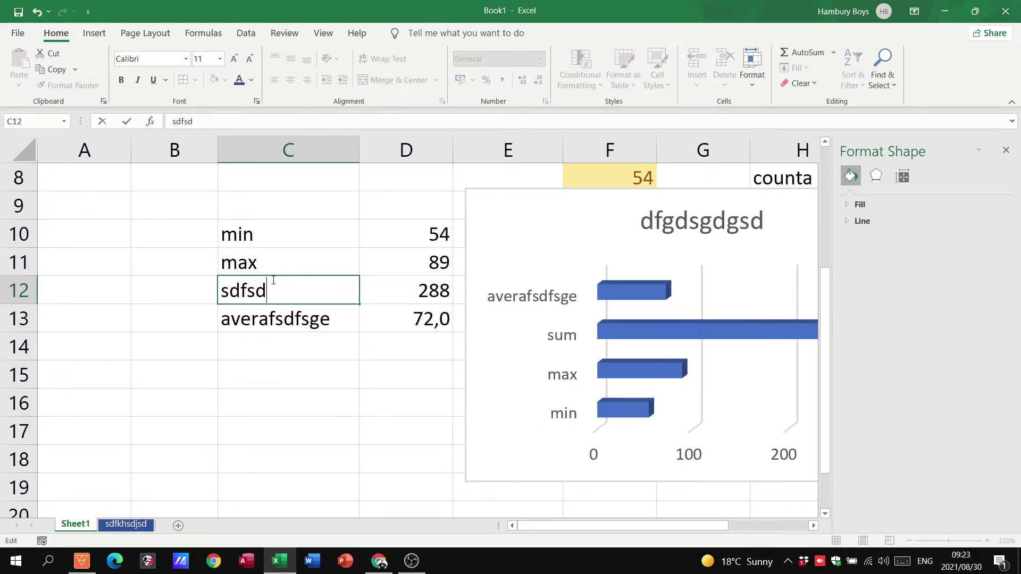
{"action": "left_click", "coordinate": [270, 267]}
{"action": "double_click", "coordinate": [271, 271]}
{"action": "type", "text": "sdfs"}
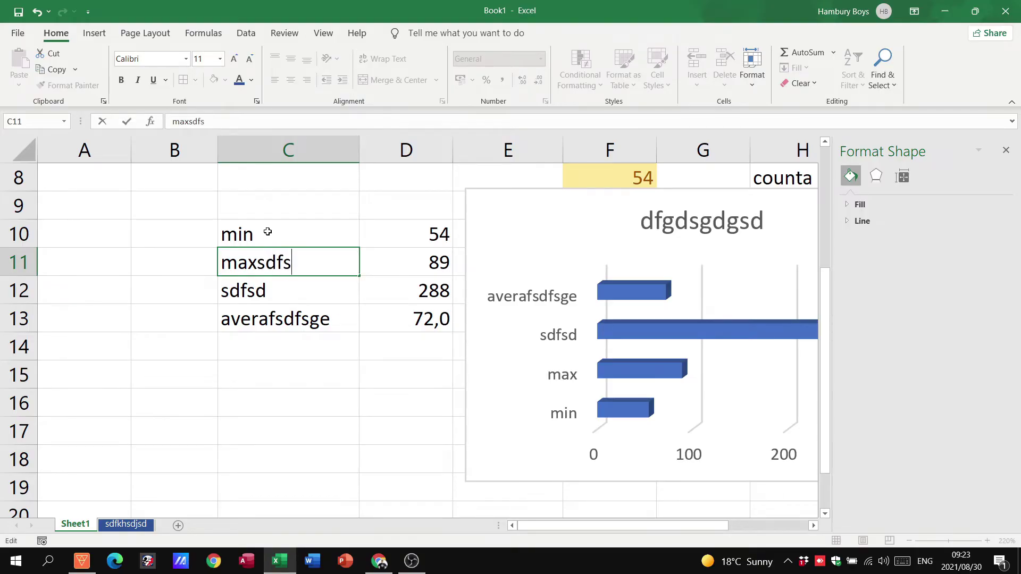
{"action": "double_click", "coordinate": [269, 232]}
{"action": "type", "text": "sdfsd"}
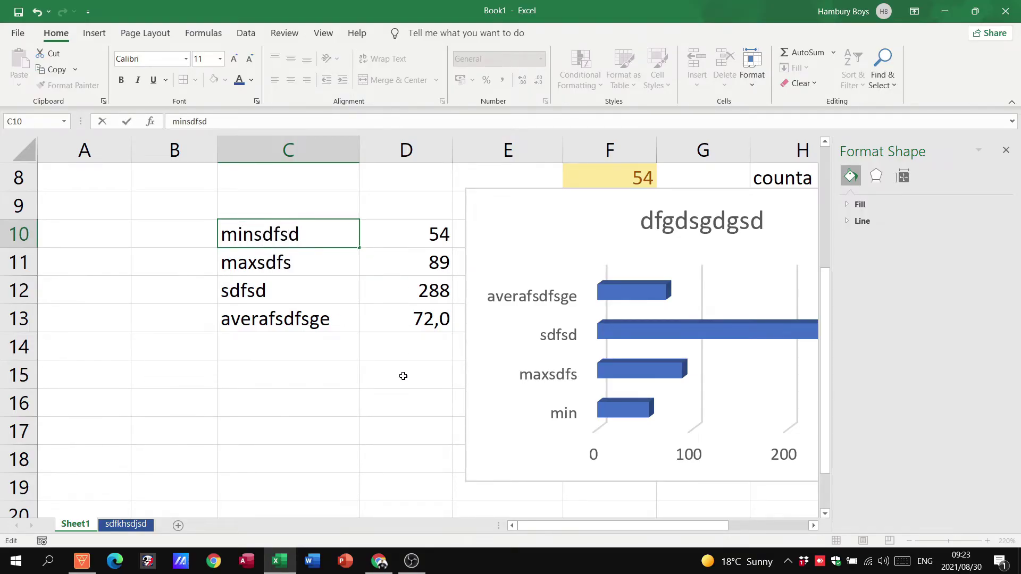
{"action": "left_click", "coordinate": [400, 403]}
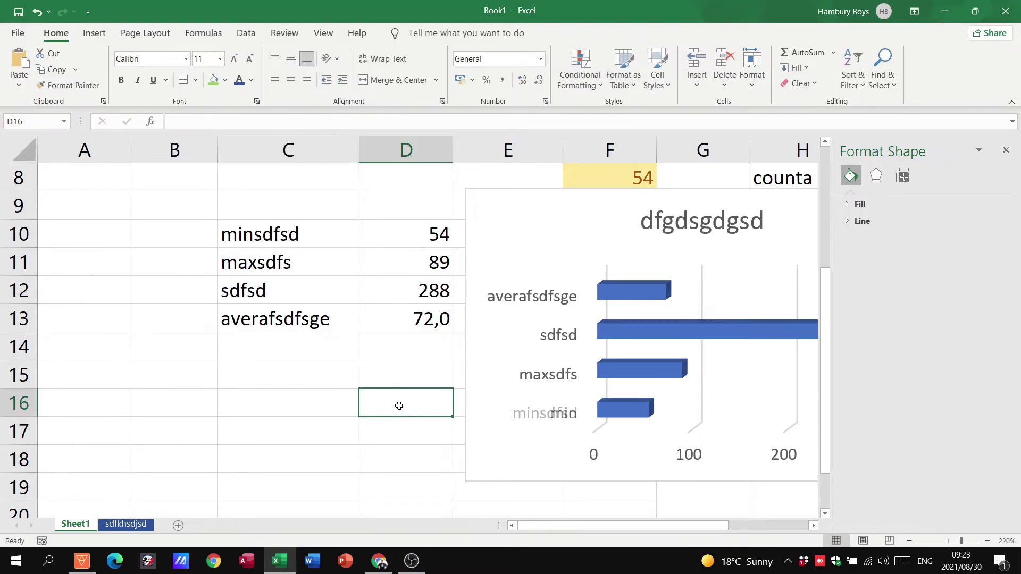
Step: Close the Format Shape pane and set D10 to 567
{"action": "left_click", "coordinate": [1007, 152]}
{"action": "left_click", "coordinate": [424, 239]}
{"action": "type", "text": "5"}
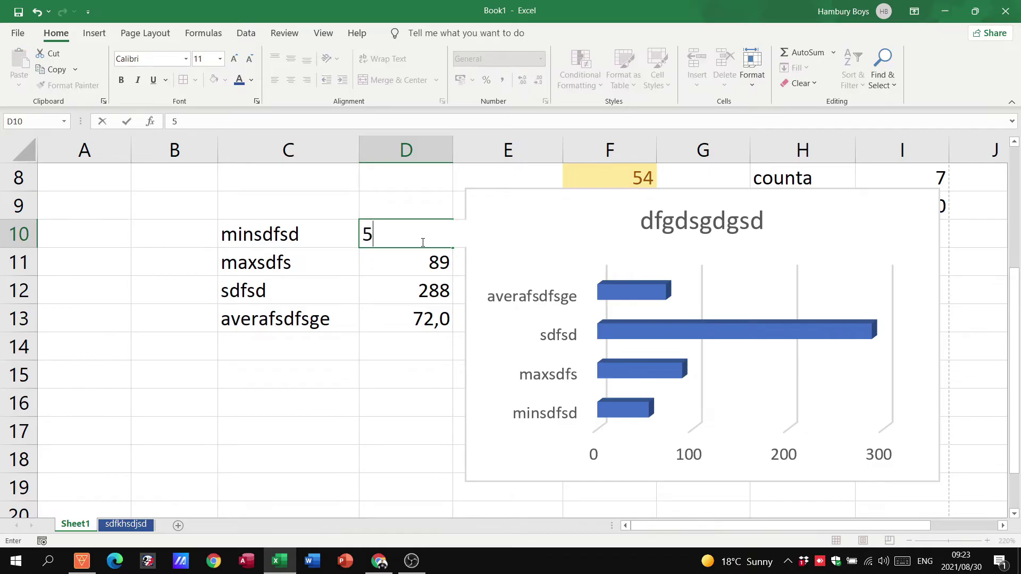
{"action": "type", "text": "67"}
{"action": "left_click", "coordinate": [394, 417]}
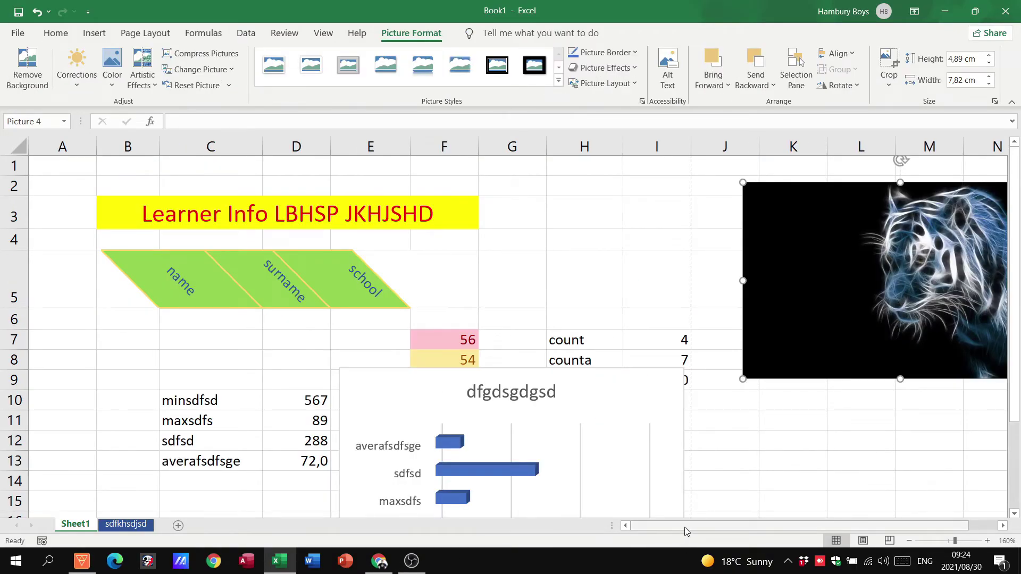
Step: Shrink the tiger picture to 4.04 × 6.46 cm and reselect it
{"action": "left_click_drag", "start_coordinate": [787, 526], "coordinate": [808, 525]}
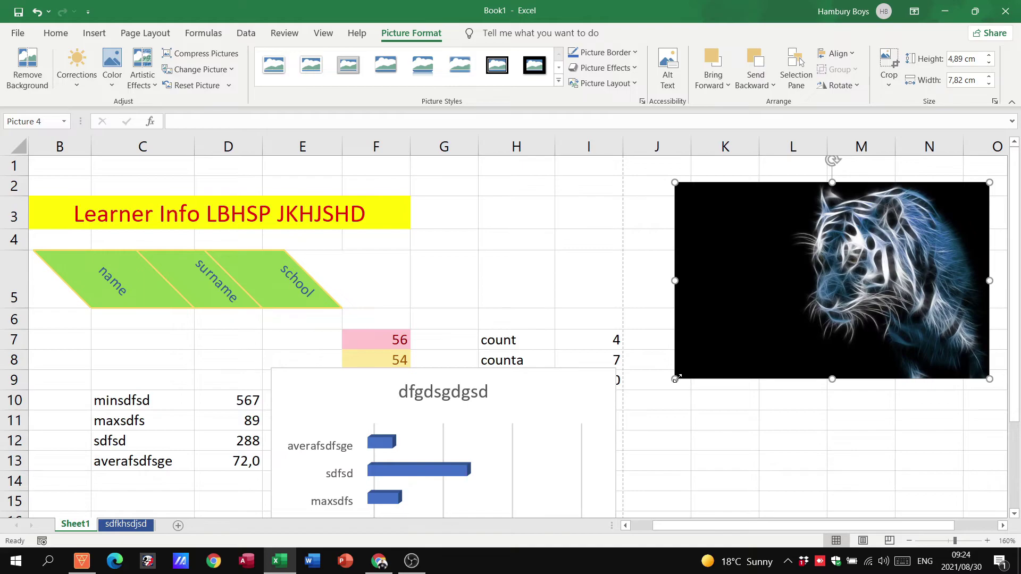
{"action": "left_click_drag", "start_coordinate": [675, 379], "coordinate": [730, 345]}
{"action": "left_click_drag", "start_coordinate": [872, 290], "coordinate": [826, 311]}
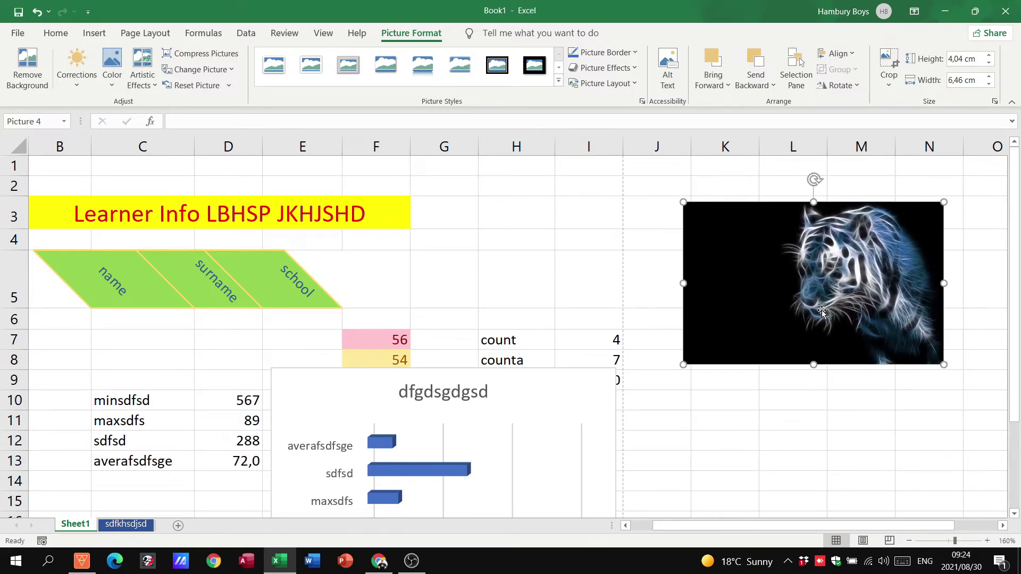
{"action": "left_click", "coordinate": [762, 170]}
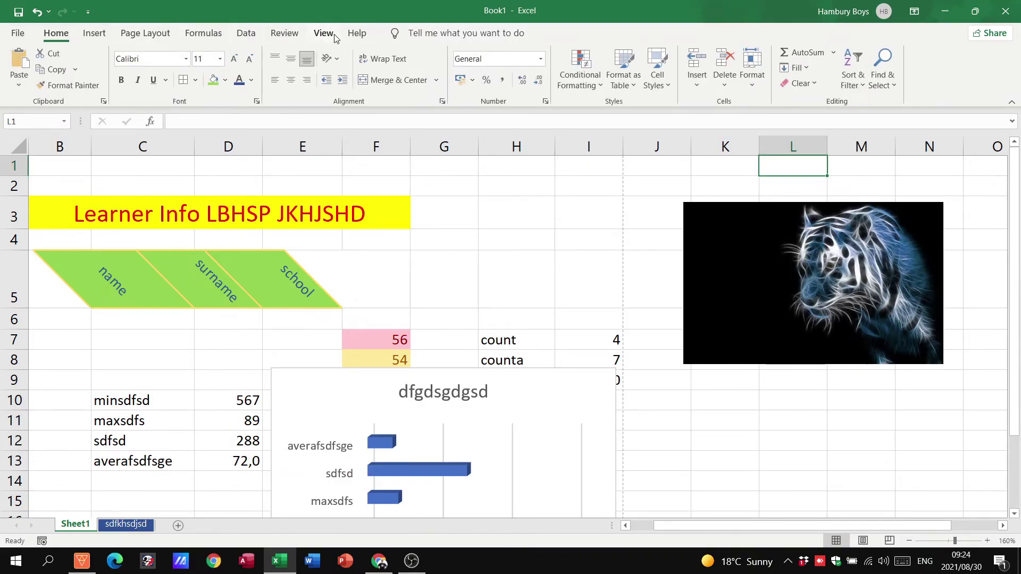
{"action": "left_click", "coordinate": [767, 271]}
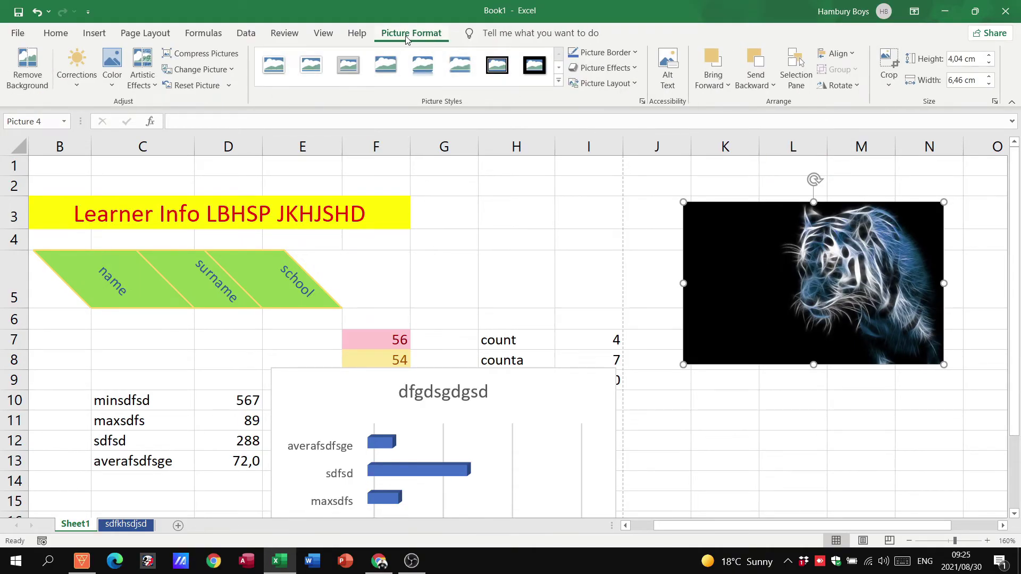
Step: Outline the tiger picture in Gold, Accent 4, Lighter 40% at 4½ pt weight
{"action": "left_click", "coordinate": [635, 53]}
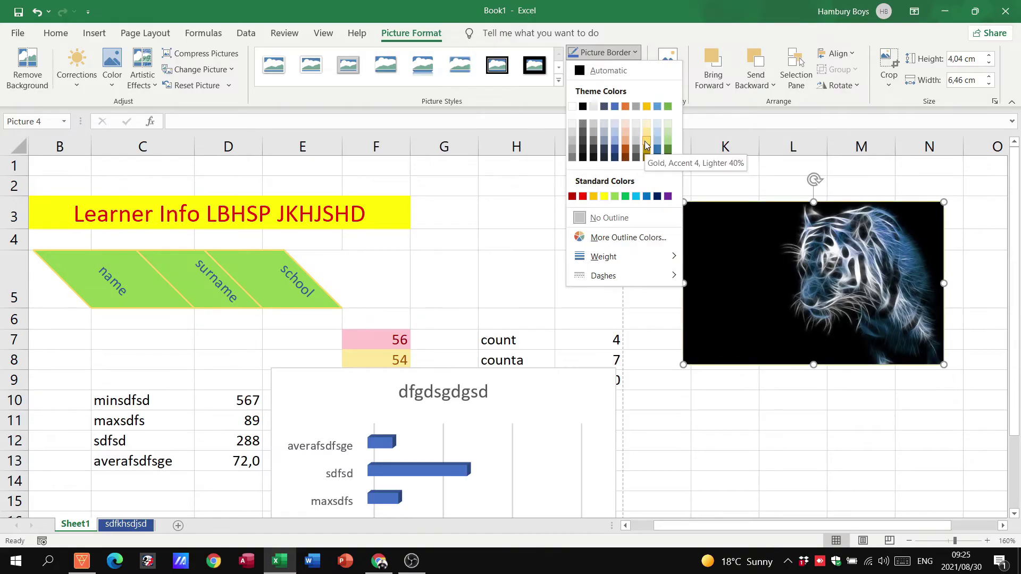
{"action": "left_click", "coordinate": [647, 144]}
{"action": "left_click", "coordinate": [628, 50]}
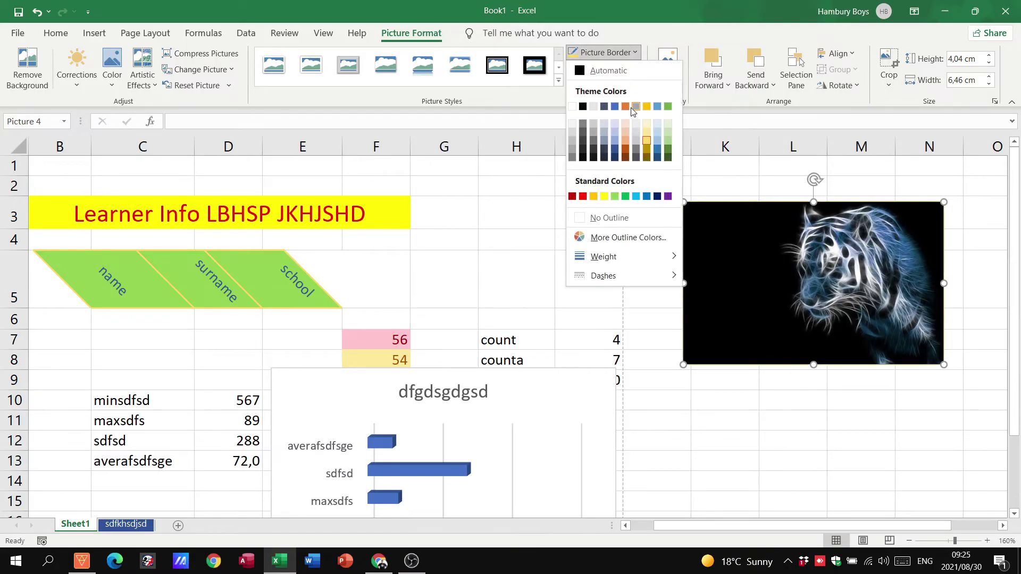
{"action": "mouse_move", "coordinate": [663, 258]}
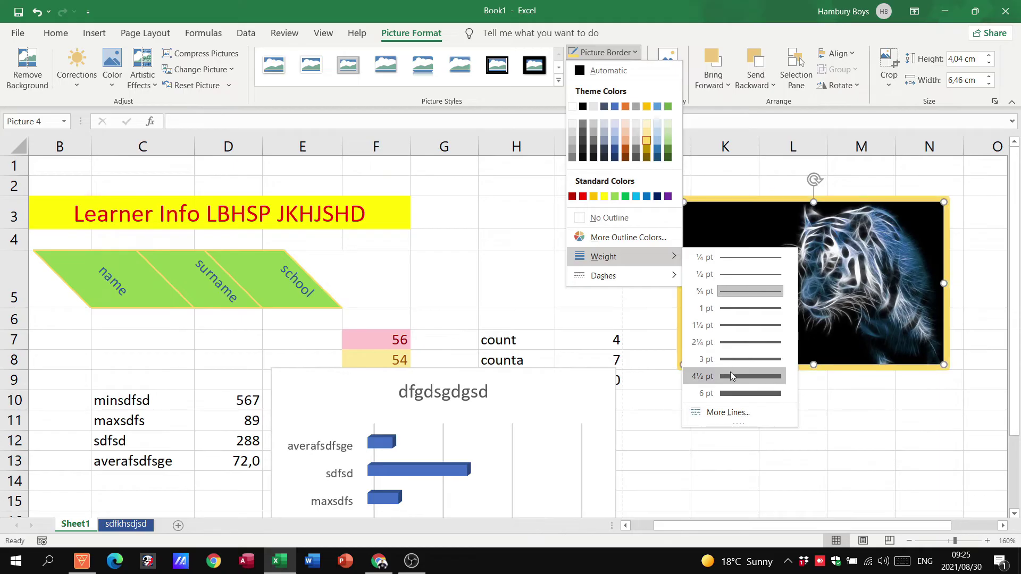
{"action": "left_click", "coordinate": [729, 375]}
{"action": "left_click", "coordinate": [604, 52]}
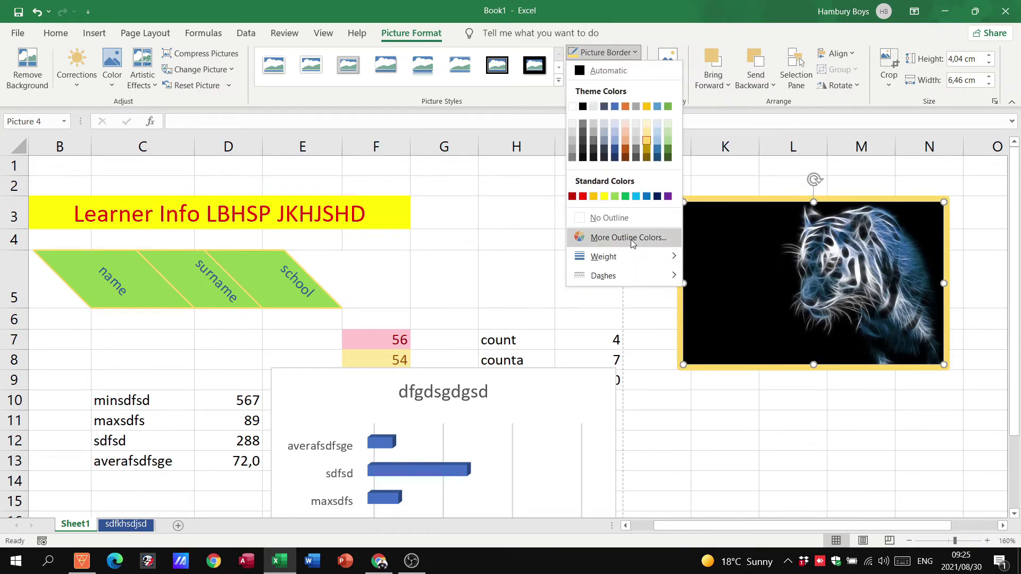
{"action": "left_click", "coordinate": [492, 32]}
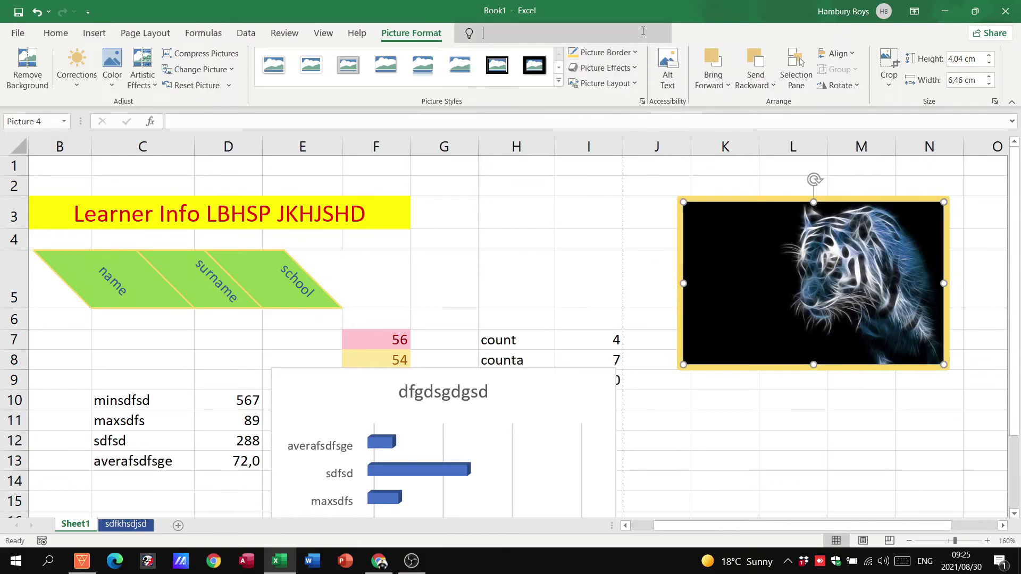
{"action": "mouse_move", "coordinate": [490, 69]}
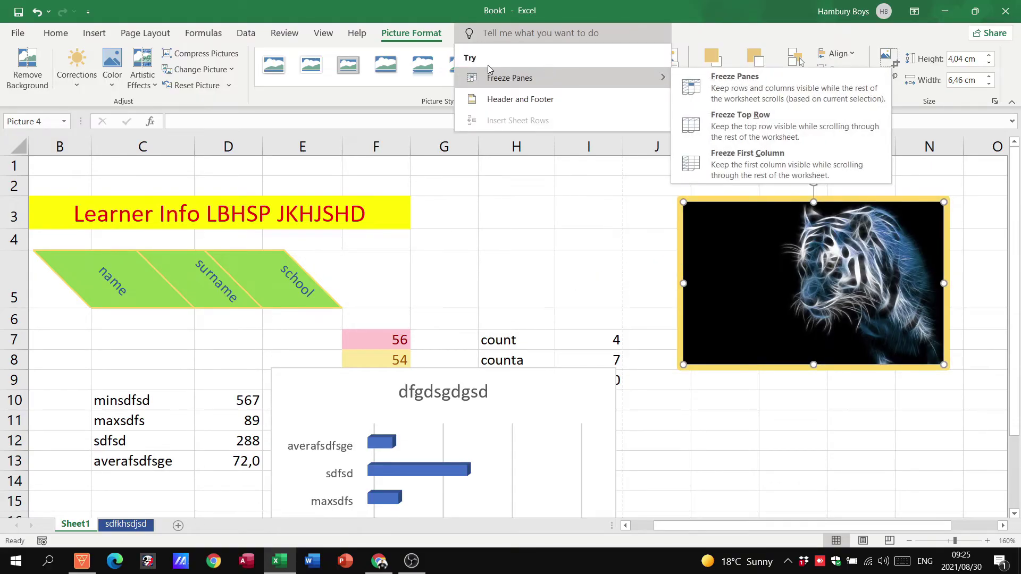
{"action": "left_click", "coordinate": [401, 91]}
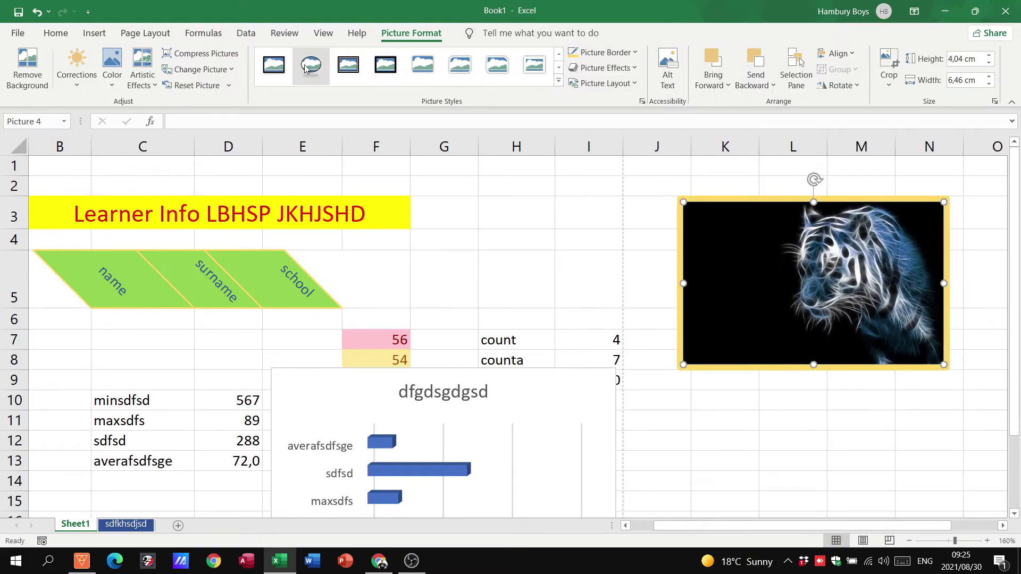
Step: Apply the Beveled Oval, Black picture style with a Yellow picture border
{"action": "left_click", "coordinate": [303, 67]}
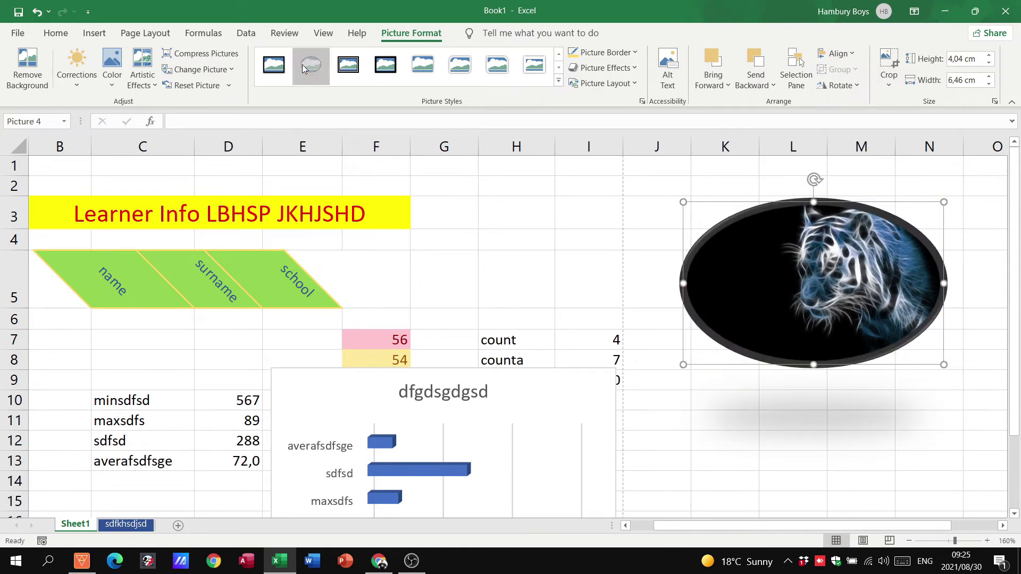
{"action": "left_click", "coordinate": [639, 53]}
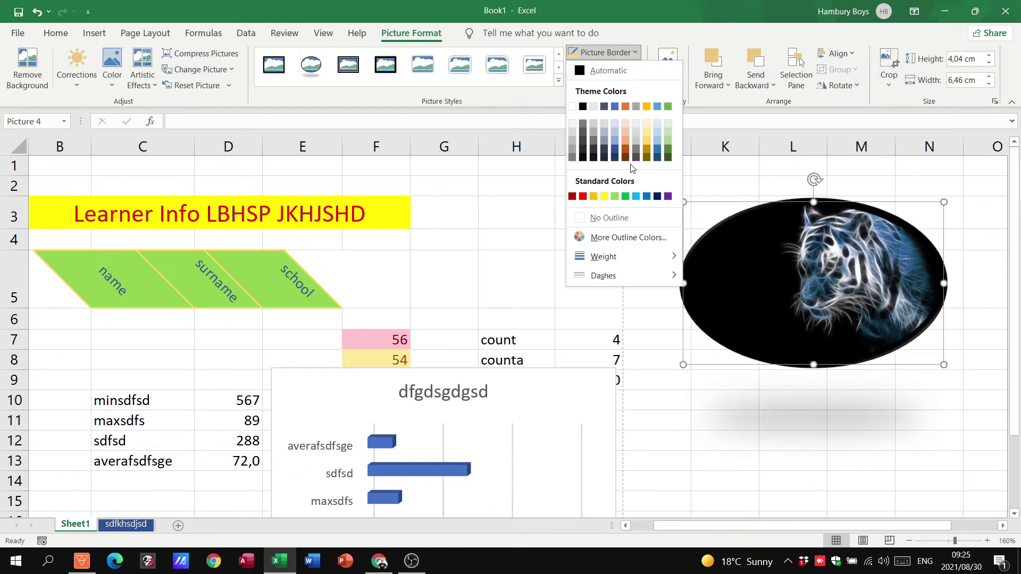
{"action": "left_click", "coordinate": [605, 197]}
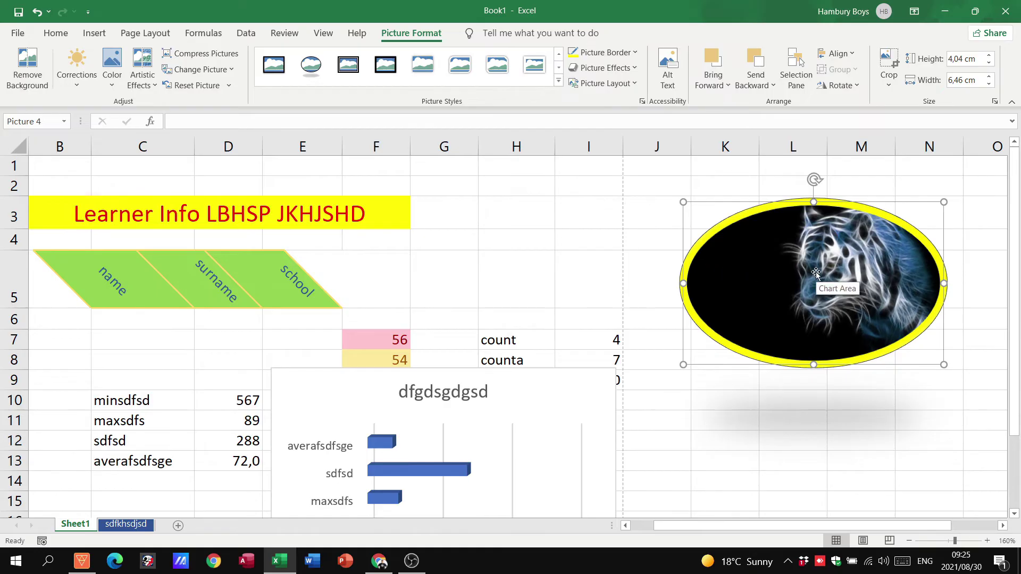
Step: Nudge the oval tiger picture slightly left and check the chart sheet
{"action": "left_click_drag", "start_coordinate": [815, 274], "coordinate": [797, 284]}
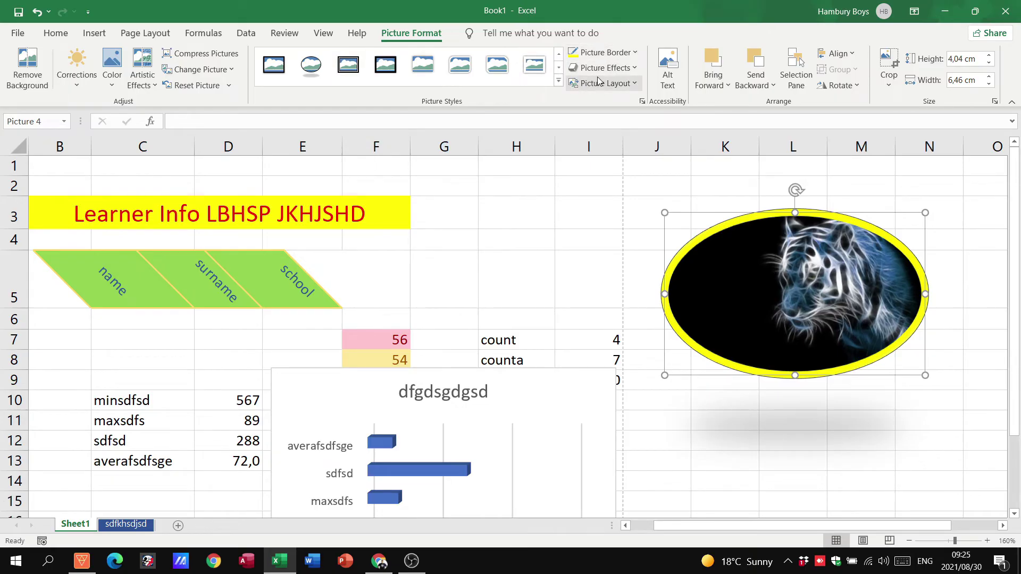
{"action": "left_click_drag", "start_coordinate": [819, 315], "coordinate": [820, 291]}
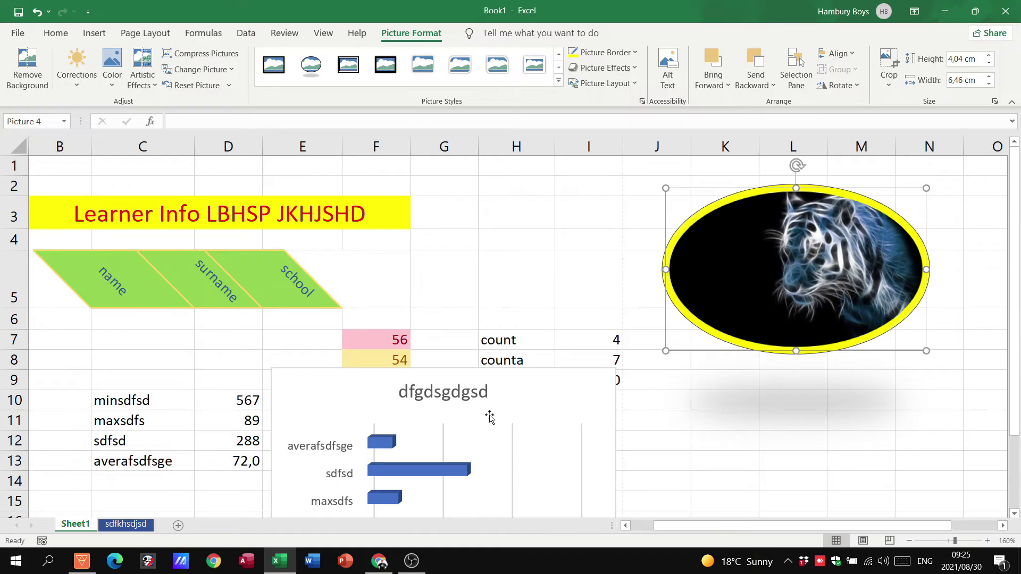
{"action": "left_click", "coordinate": [126, 525]}
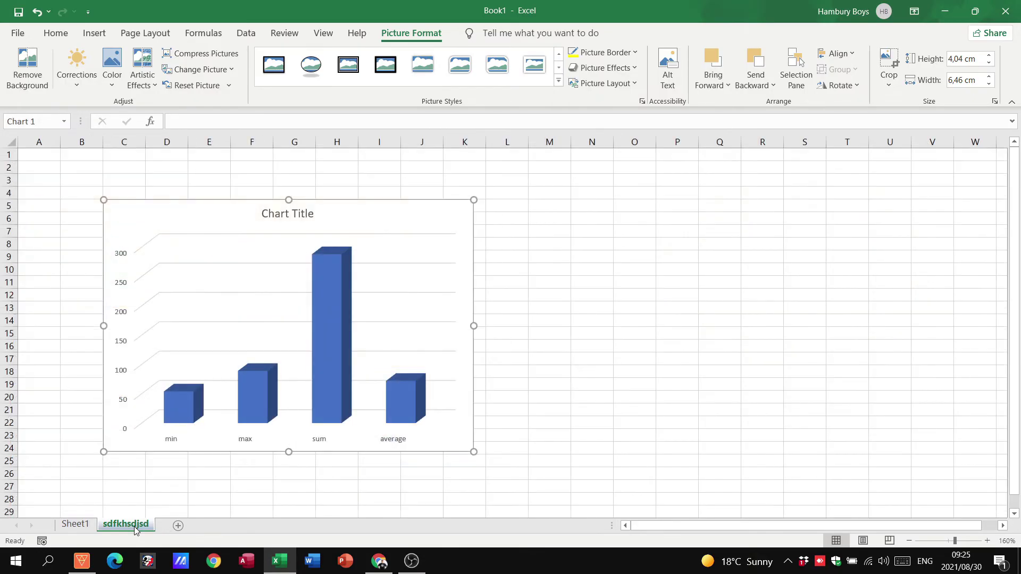
{"action": "left_click", "coordinate": [77, 528]}
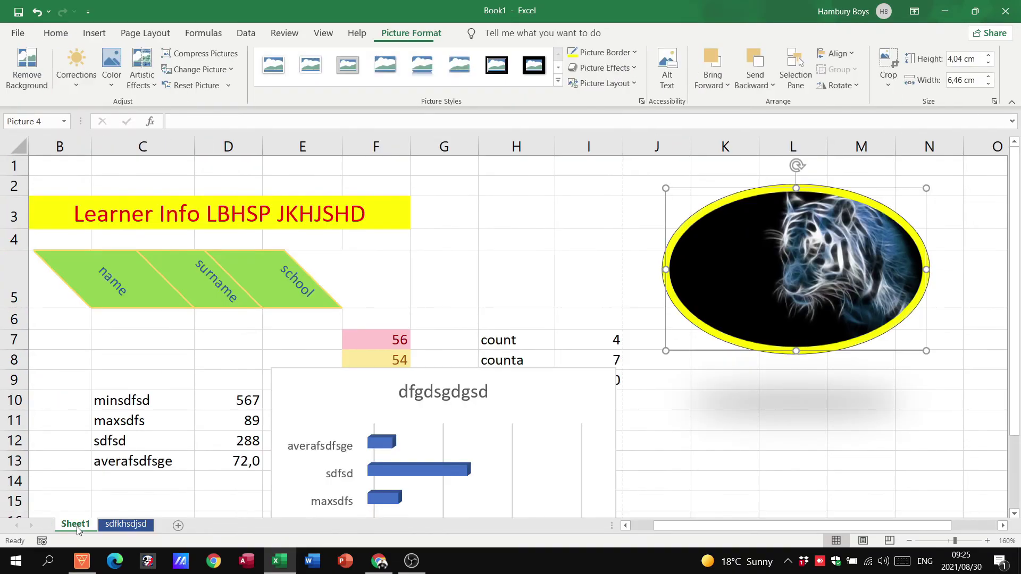
{"action": "scroll", "coordinate": [1004, 187], "scroll_direction": "down", "scroll_amount": 2}
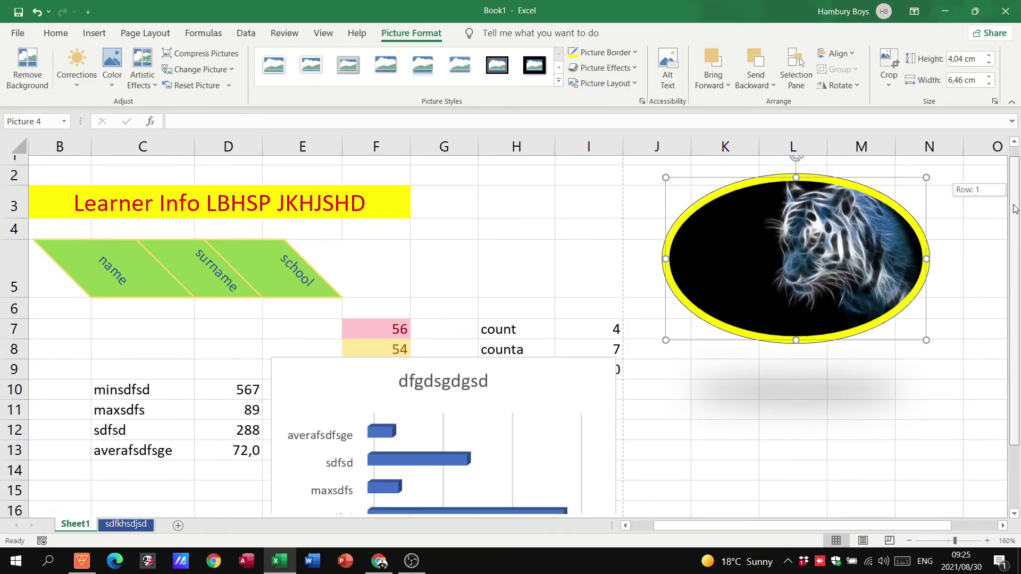
Step: Label K15 'rand' and K16 'randbetween', and enter =RAND() in M15
{"action": "left_click", "coordinate": [711, 406]}
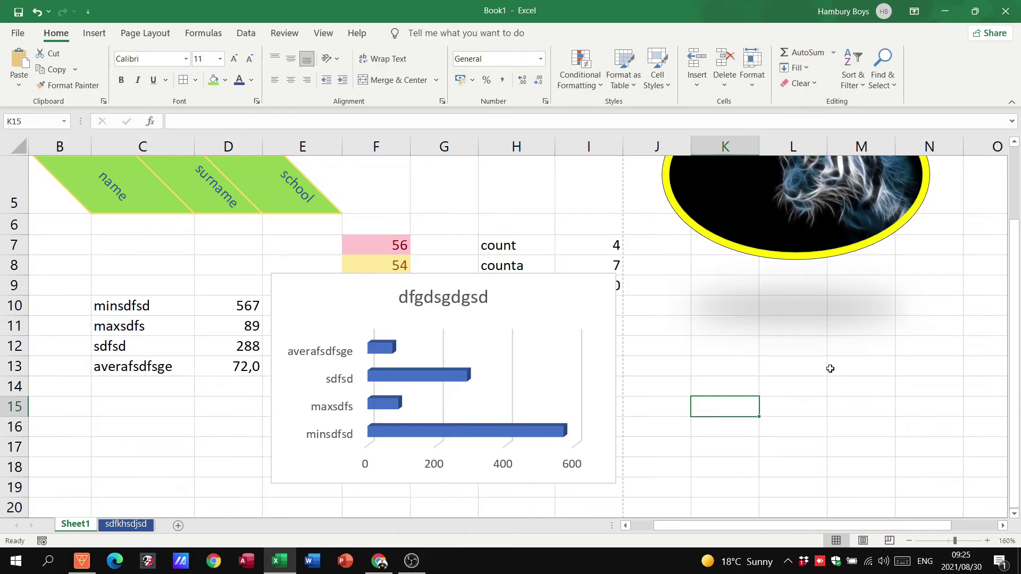
{"action": "type", "text": "rand"}
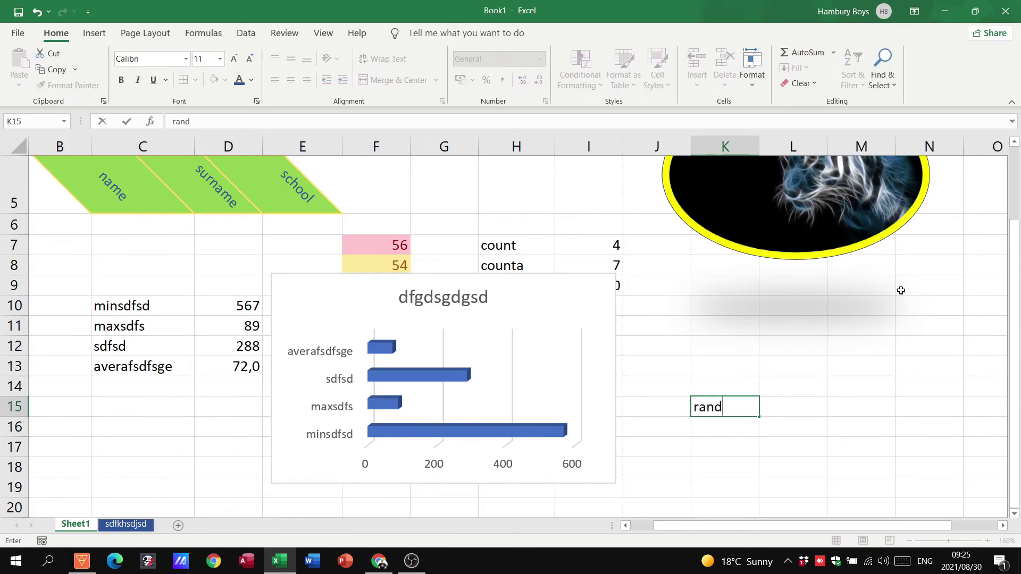
{"action": "key", "text": "Return"}
{"action": "type", "text": "r"}
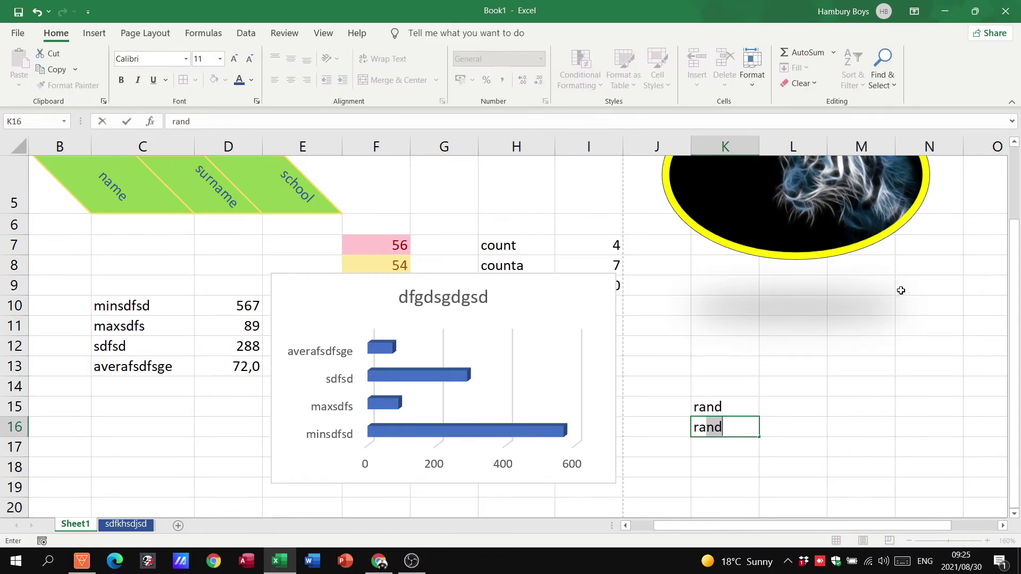
{"action": "type", "text": "andbetween"}
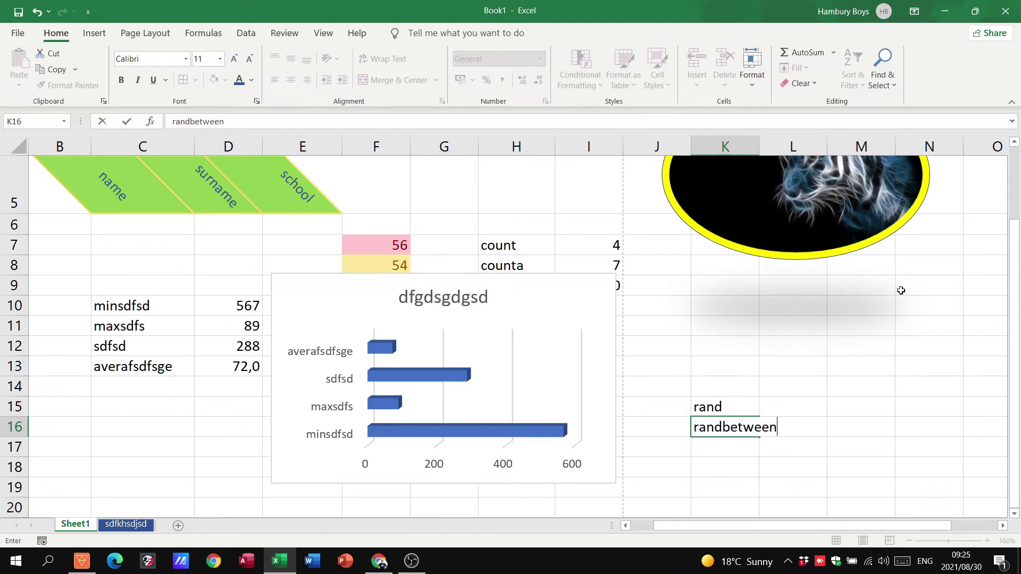
{"action": "left_click", "coordinate": [853, 406]}
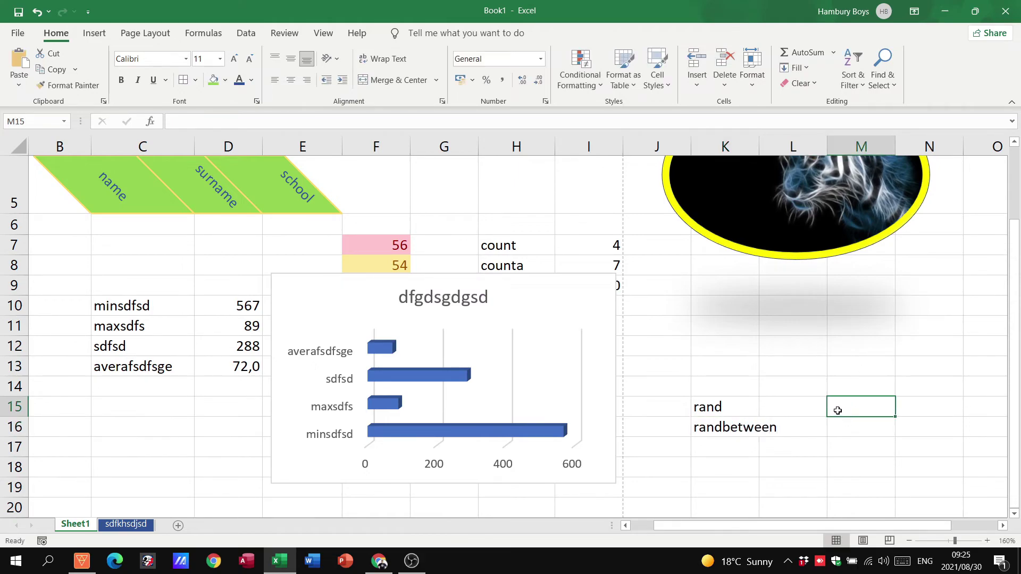
{"action": "type", "text": "=rand()"}
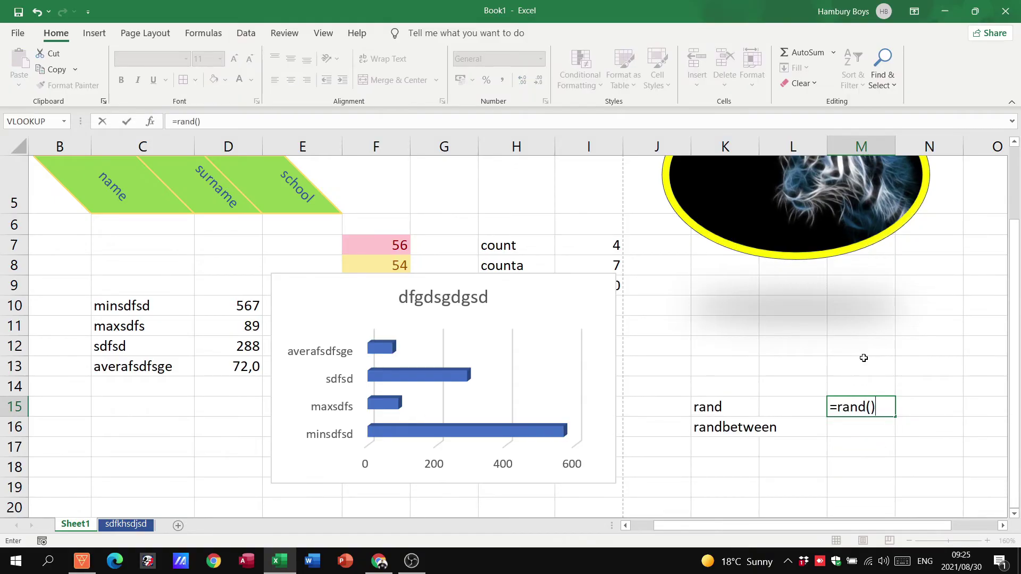
{"action": "key", "text": "Return"}
Step: Fill the RAND formula down to M24, then clear M16:M24 so only M15 keeps it
{"action": "left_click", "coordinate": [864, 403]}
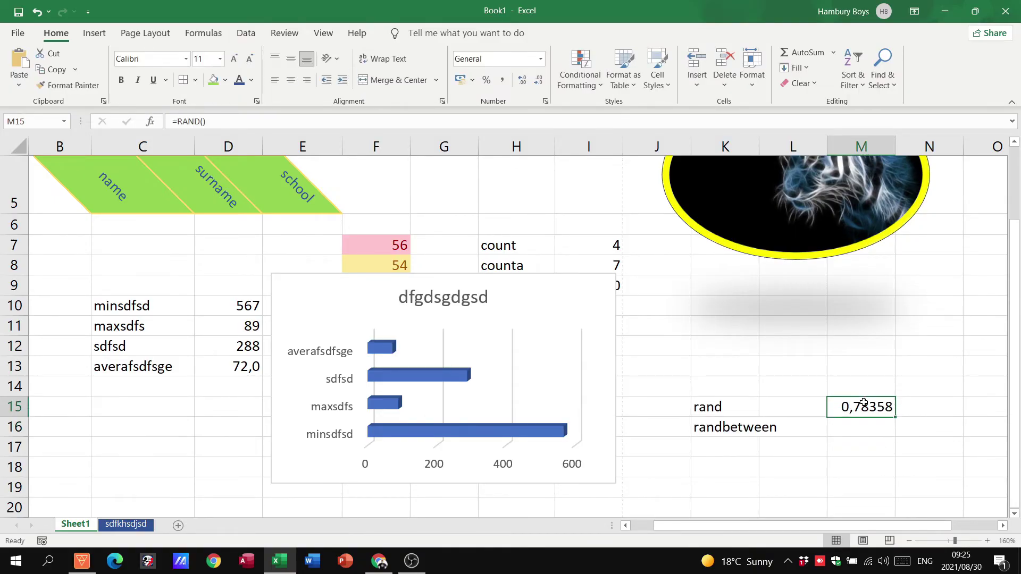
{"action": "scroll", "coordinate": [882, 399], "scroll_direction": "down", "scroll_amount": 1}
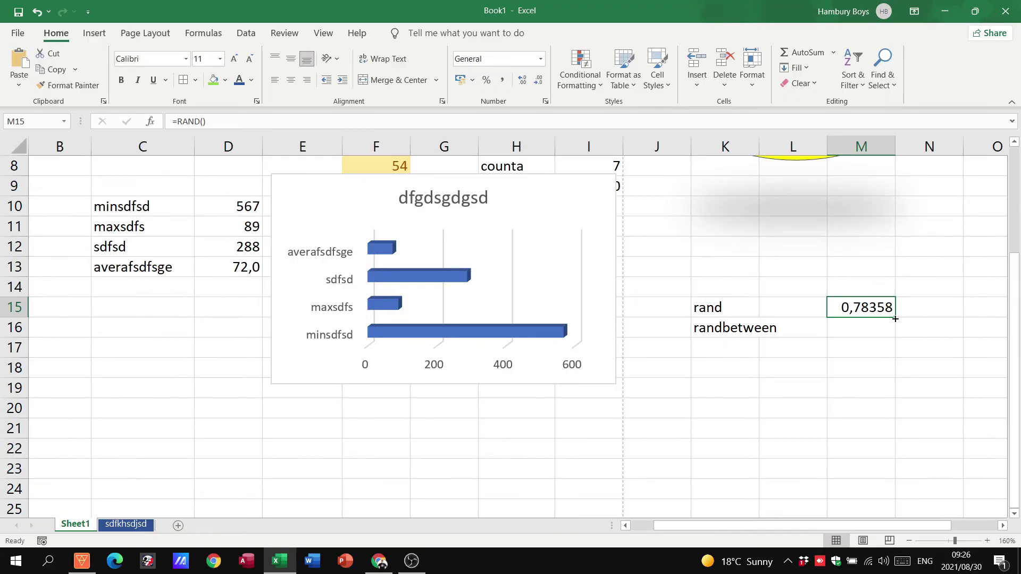
{"action": "left_click_drag", "start_coordinate": [895, 318], "coordinate": [899, 499]}
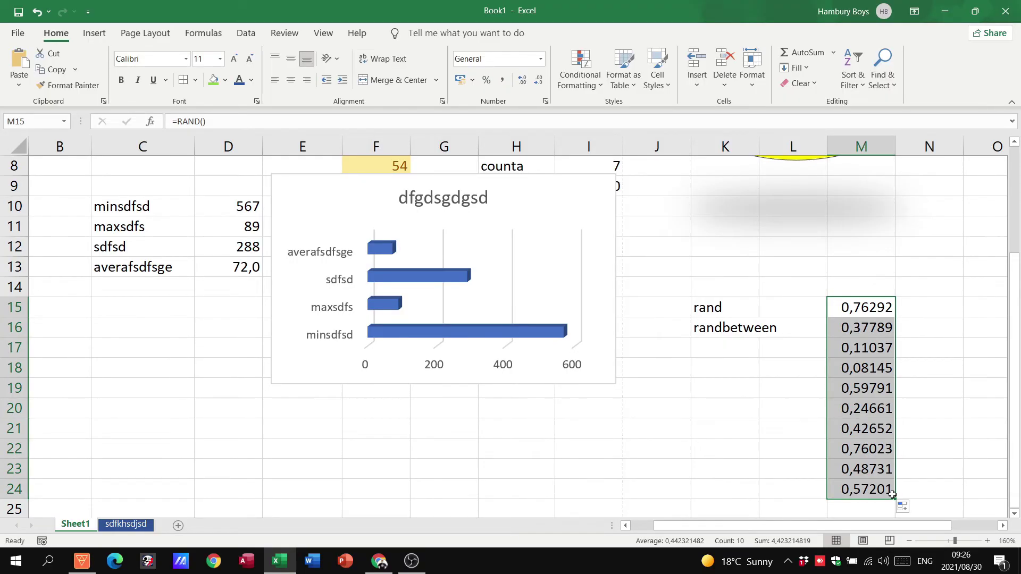
{"action": "left_click", "coordinate": [879, 342]}
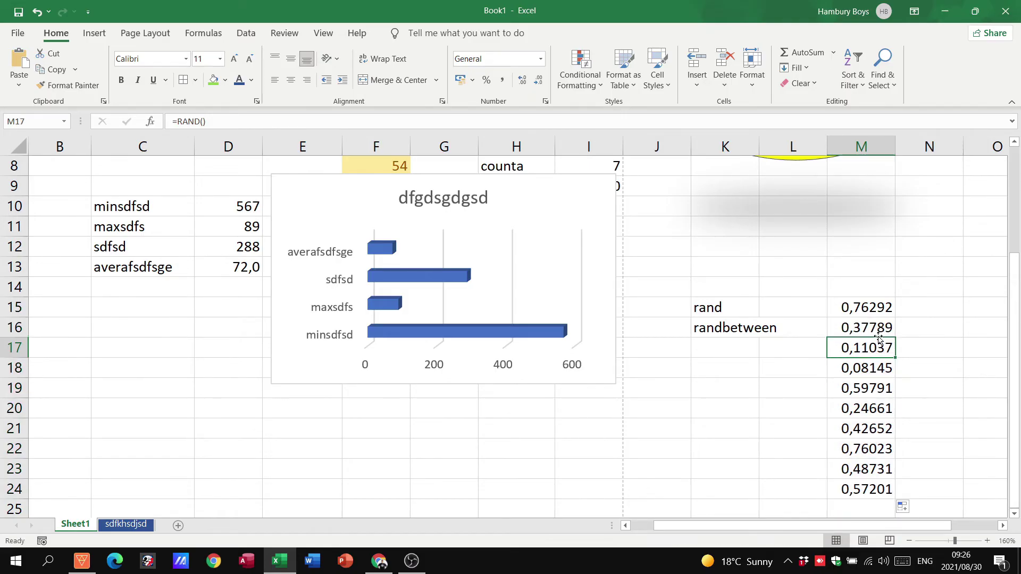
{"action": "left_click_drag", "start_coordinate": [879, 335], "coordinate": [877, 483]}
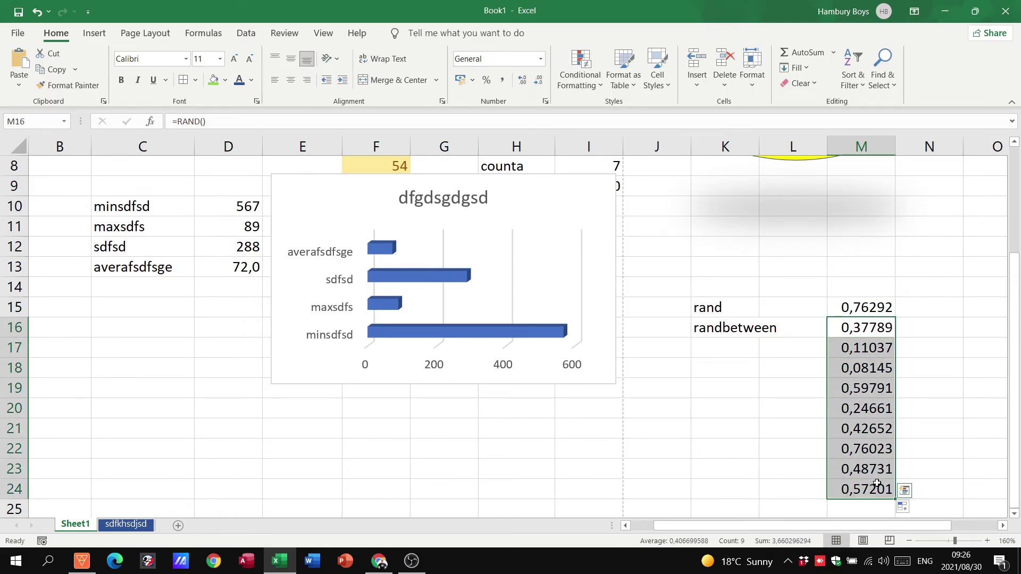
{"action": "key", "text": "Delete"}
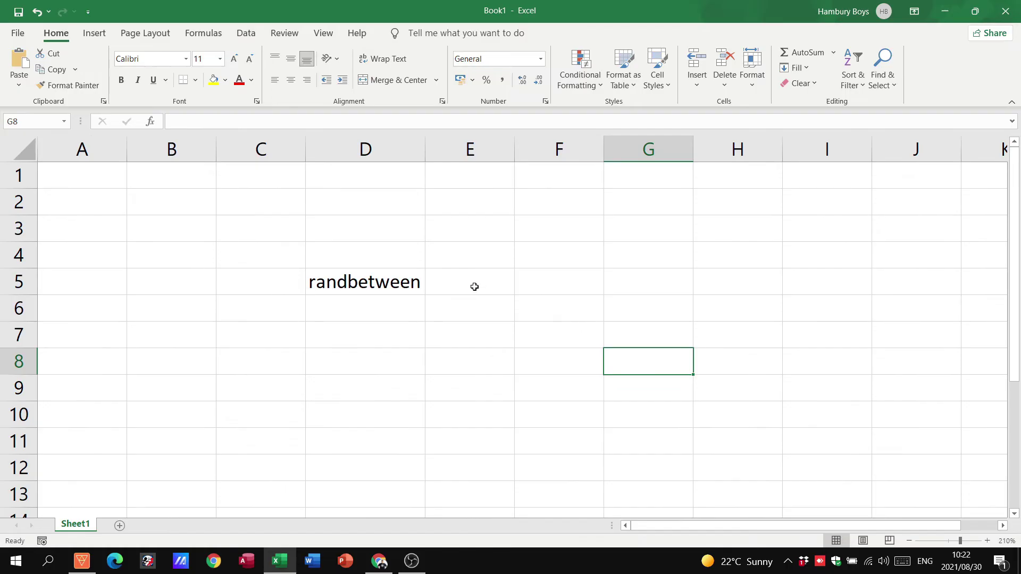
{"action": "left_click", "coordinate": [371, 284]}
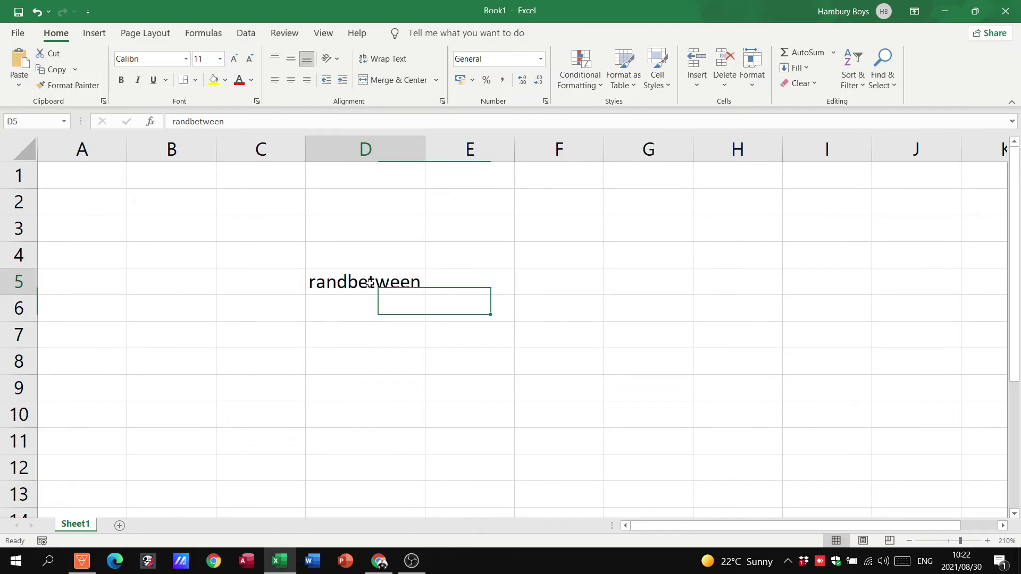
Step: Try =RANDBETWEEN() with no arguments in E5, dismiss the error and cancel the entry
{"action": "left_click", "coordinate": [469, 282]}
{"action": "type", "text": "="}
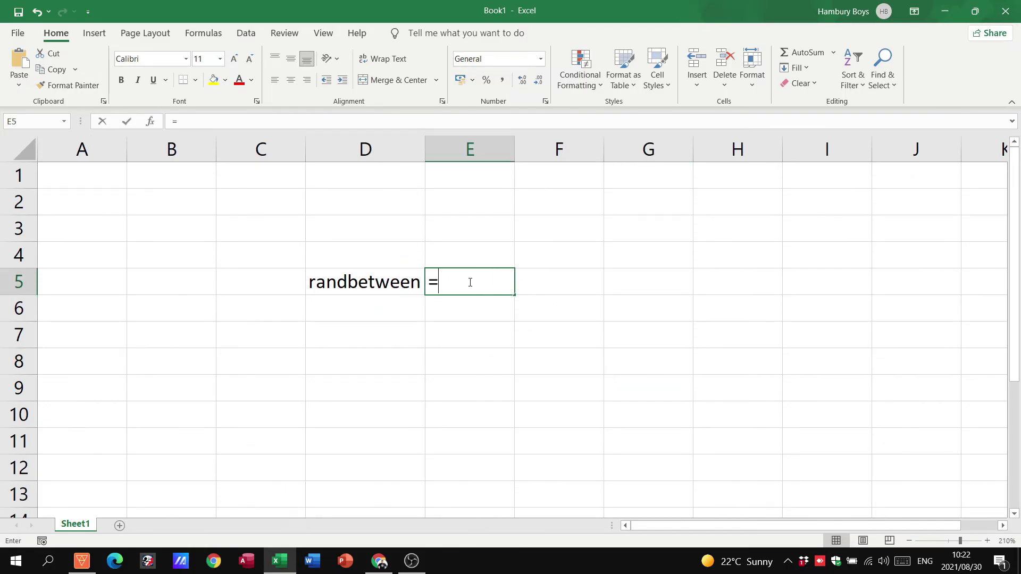
{"action": "type", "text": "randbetw"}
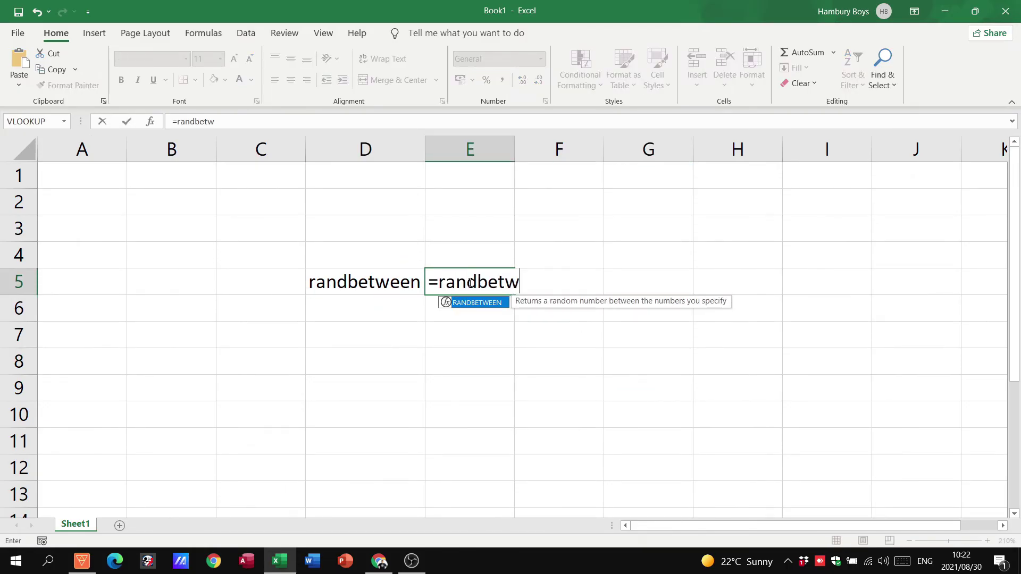
{"action": "type", "text": "een()"}
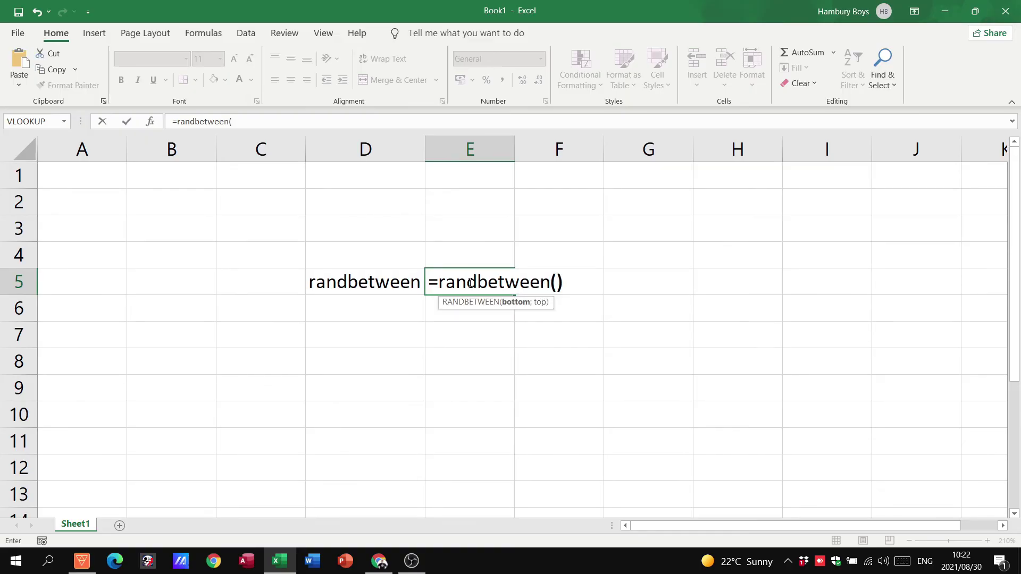
{"action": "key", "text": "Return"}
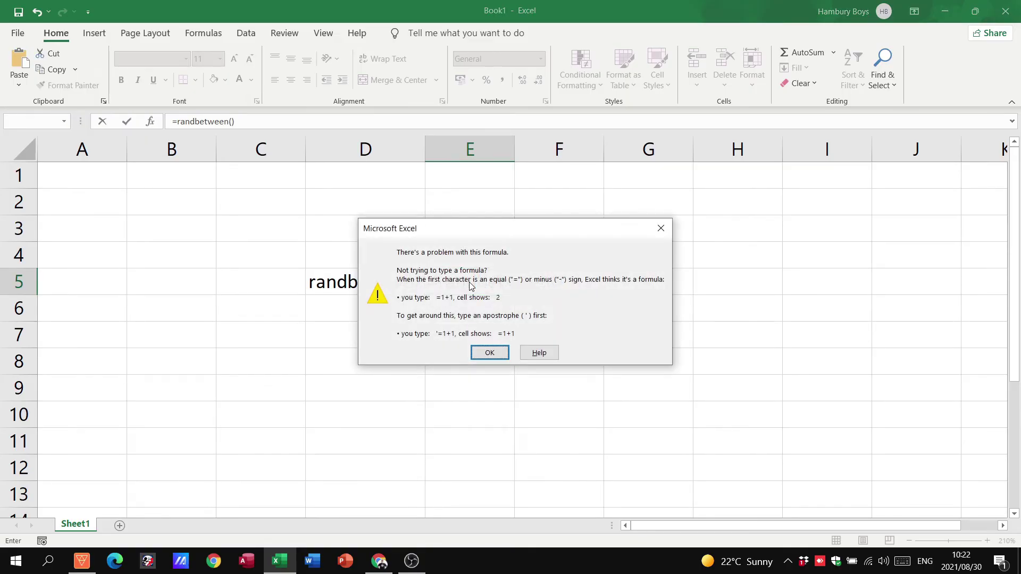
{"action": "left_click", "coordinate": [487, 352]}
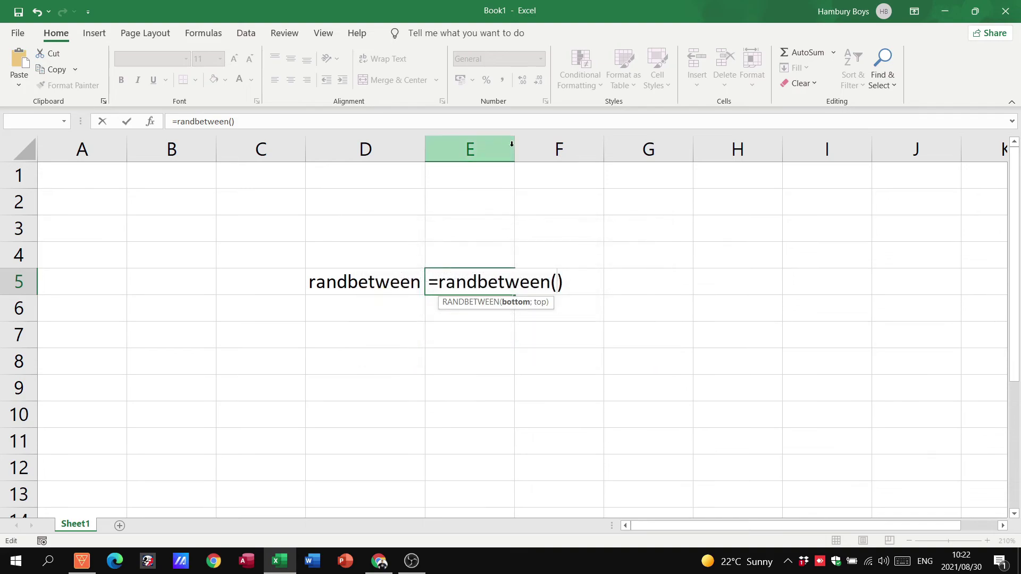
{"action": "key", "text": "Escape"}
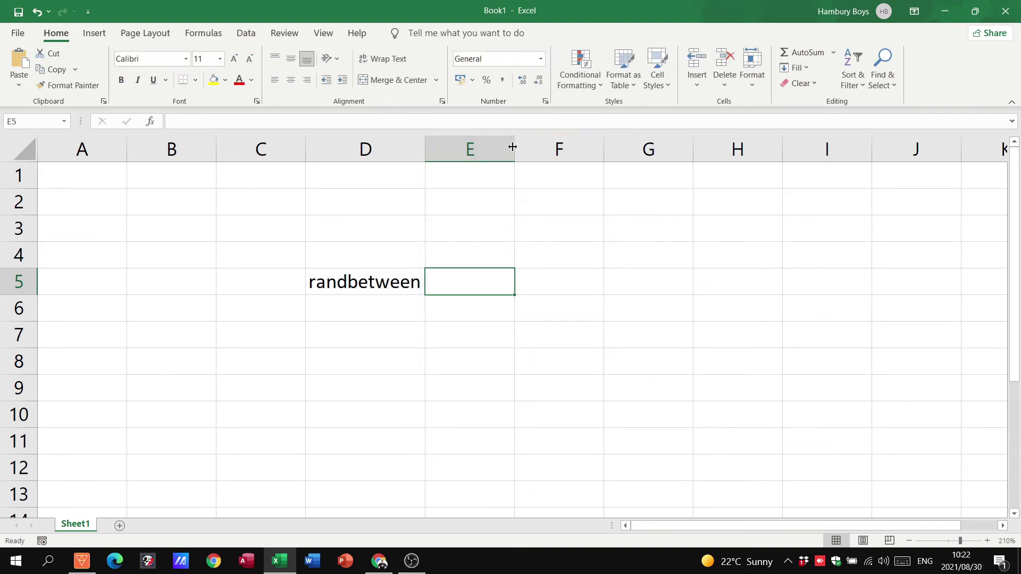
Step: Widen column E and enter =RANDBETWEEN(1,3) in E5, which triggers a too-few-arguments error
{"action": "left_click_drag", "start_coordinate": [514, 148], "coordinate": [564, 150]}
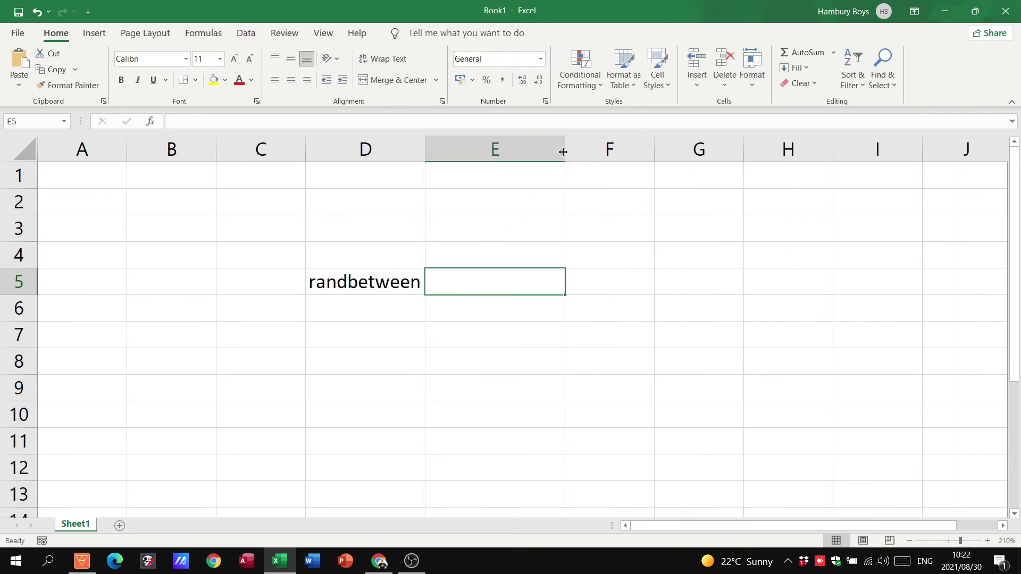
{"action": "type", "text": "="}
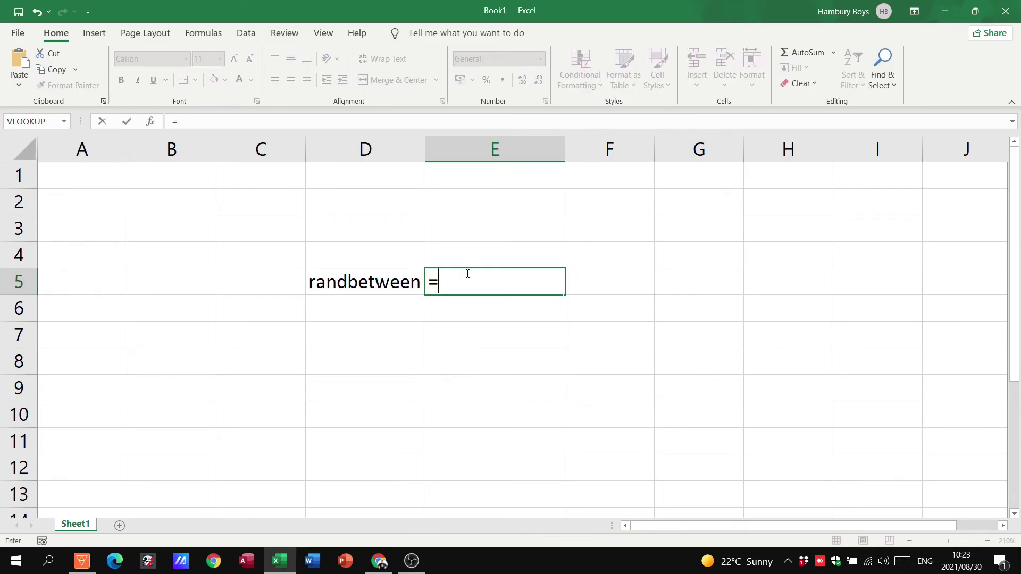
{"action": "type", "text": "randbetween("}
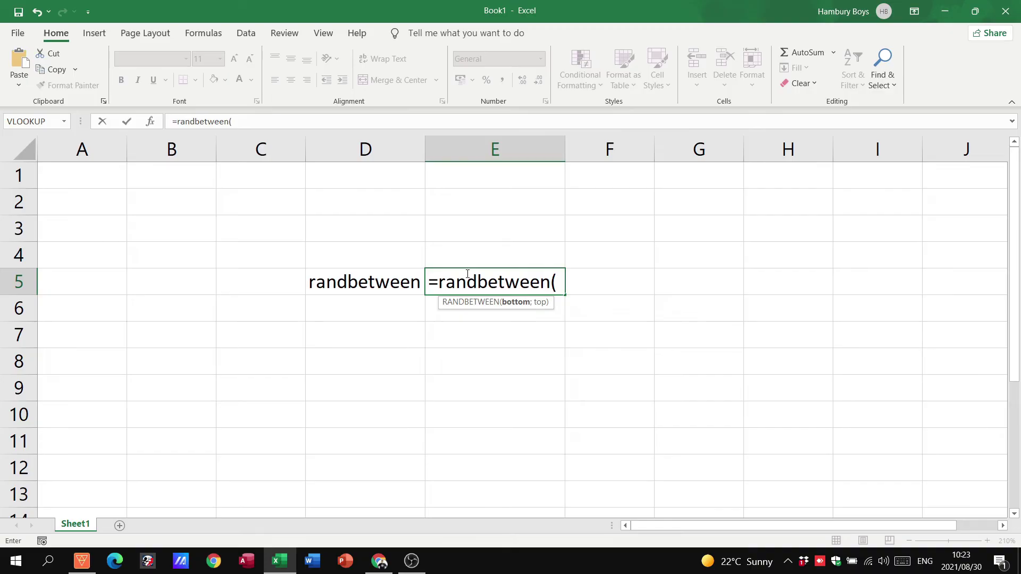
{"action": "type", "text": "1,3)"}
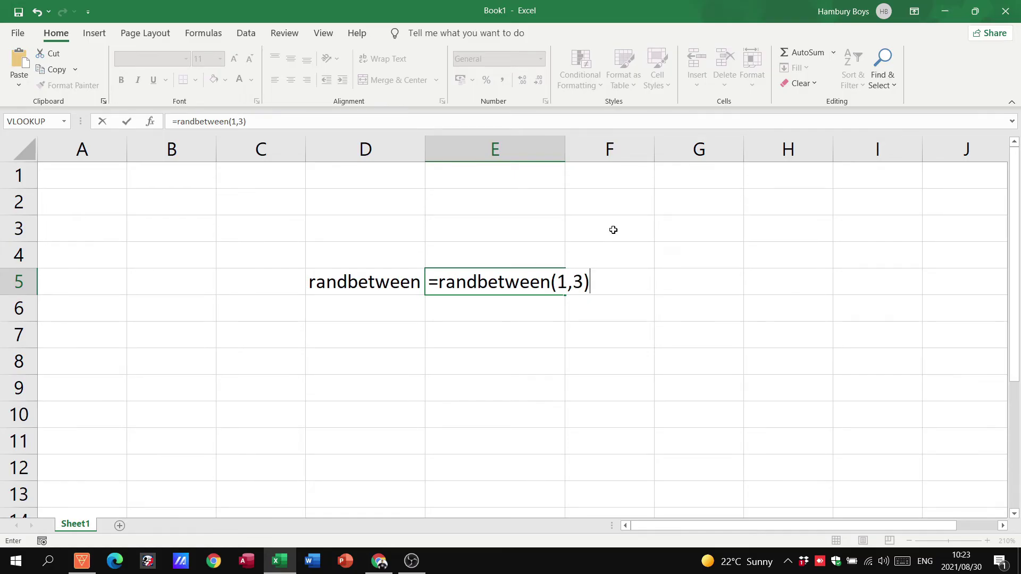
{"action": "key", "text": "Return"}
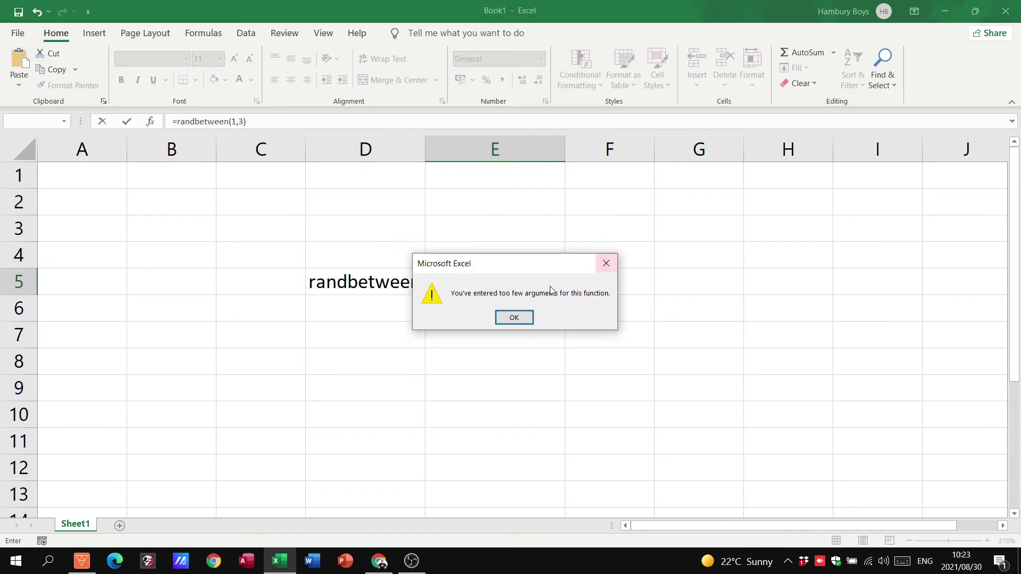
{"action": "left_click", "coordinate": [514, 318]}
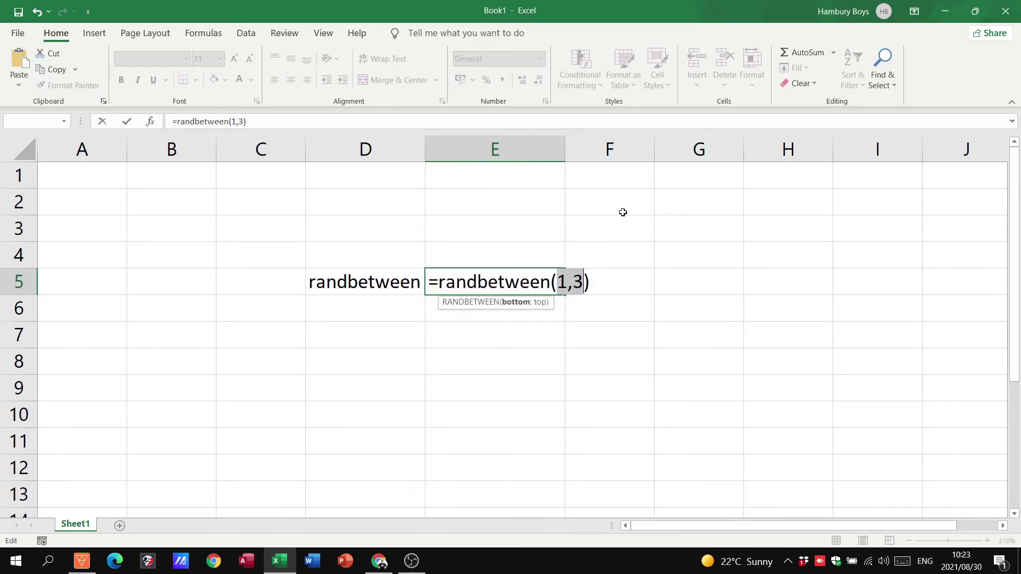
Step: Replace the comma with a semicolon so E5 holds =RANDBETWEEN(1;3)
{"action": "key", "text": "Left"}
{"action": "key", "text": "Right"}
{"action": "key", "text": "Right"}
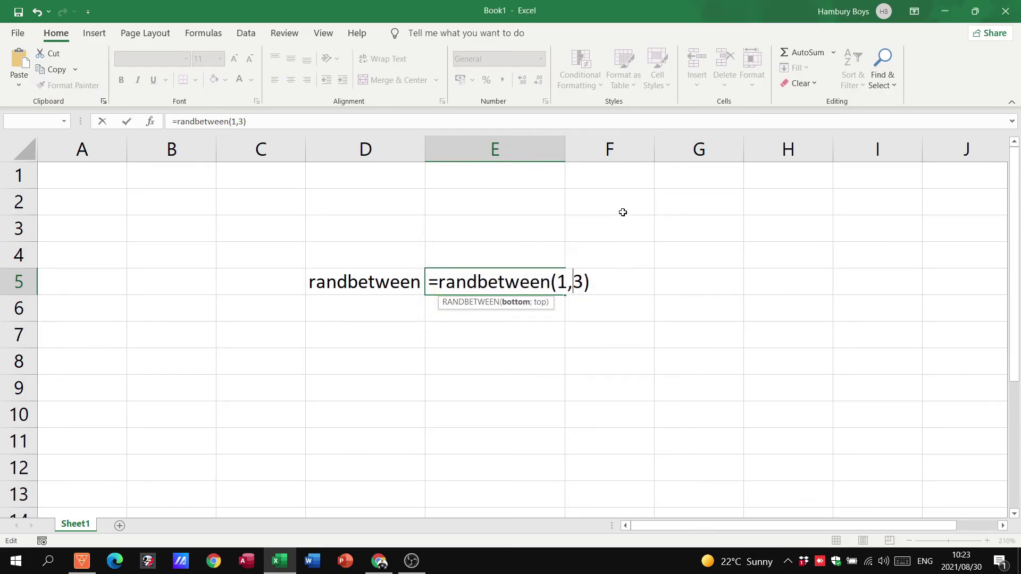
{"action": "key", "text": "BackSpace"}
{"action": "type", "text": ";"}
{"action": "key", "text": "Return"}
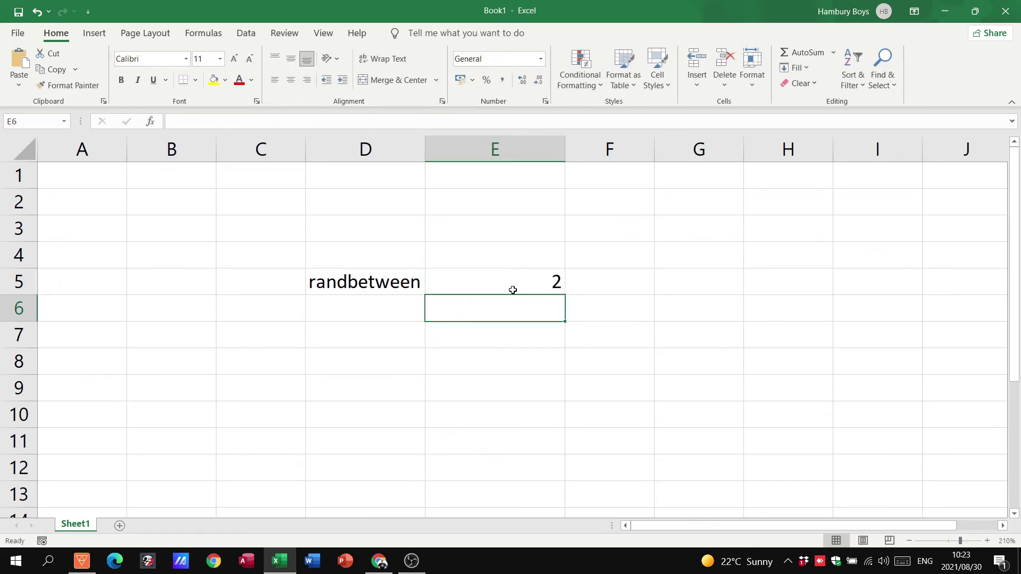
Step: Fill the RANDBETWEEN(1;3) formula from E5 down to E12
{"action": "double_click", "coordinate": [513, 290]}
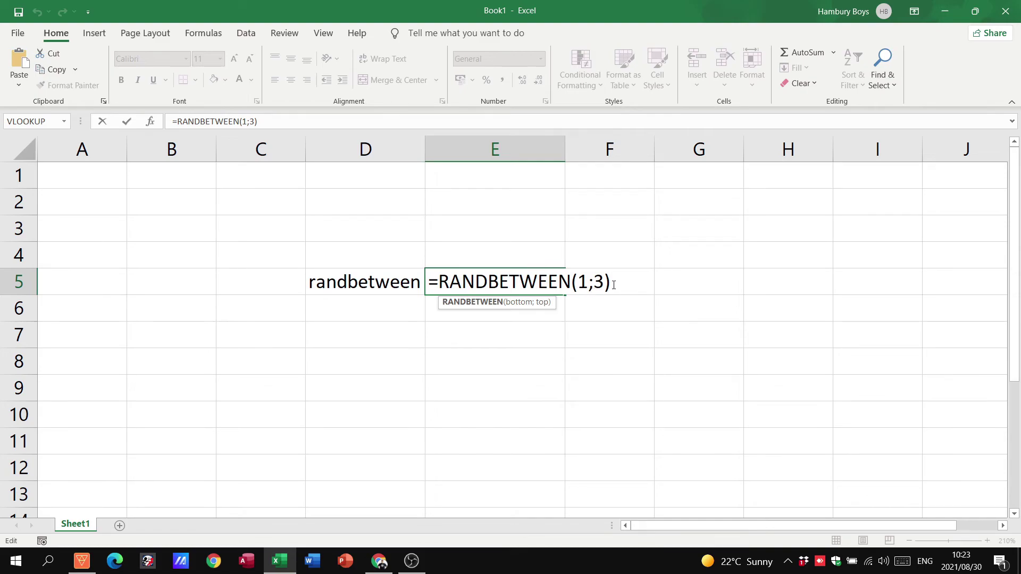
{"action": "key", "text": "Escape"}
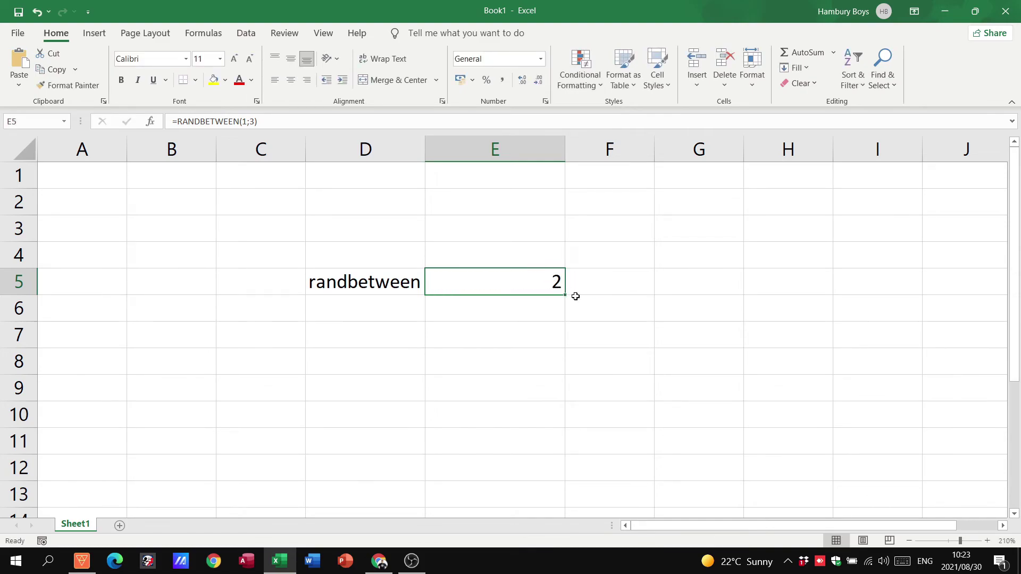
{"action": "left_click_drag", "start_coordinate": [565, 294], "coordinate": [556, 475]}
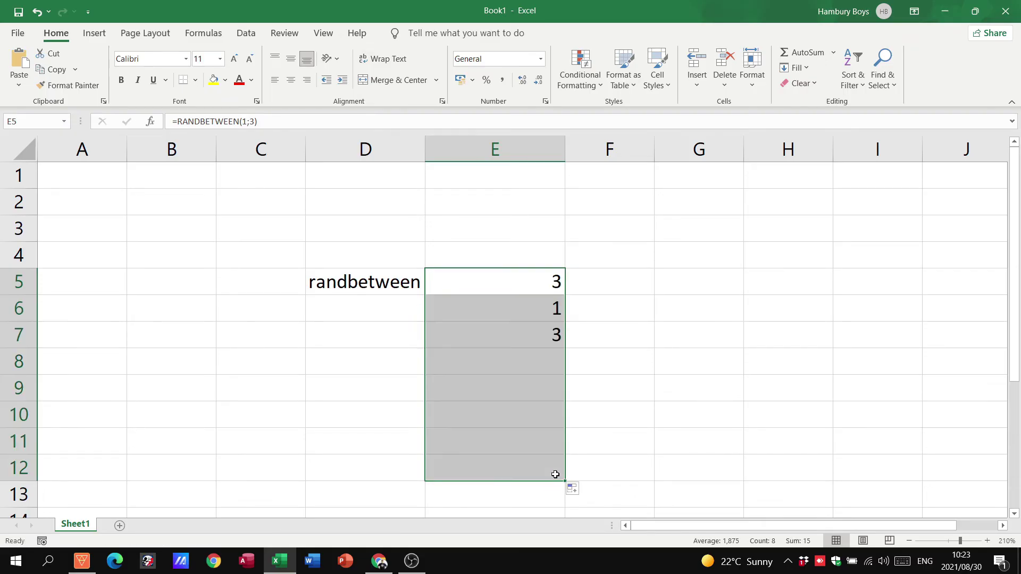
{"action": "left_click", "coordinate": [548, 281]}
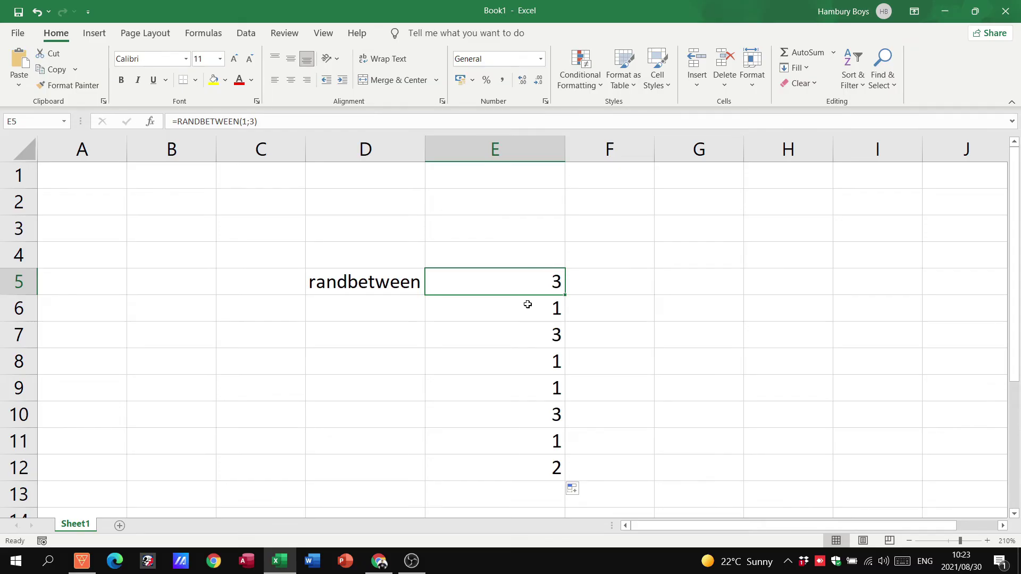
Step: Change E5 to =RANDBETWEEN(1;5) and fill it down to E12 again
{"action": "double_click", "coordinate": [526, 287]}
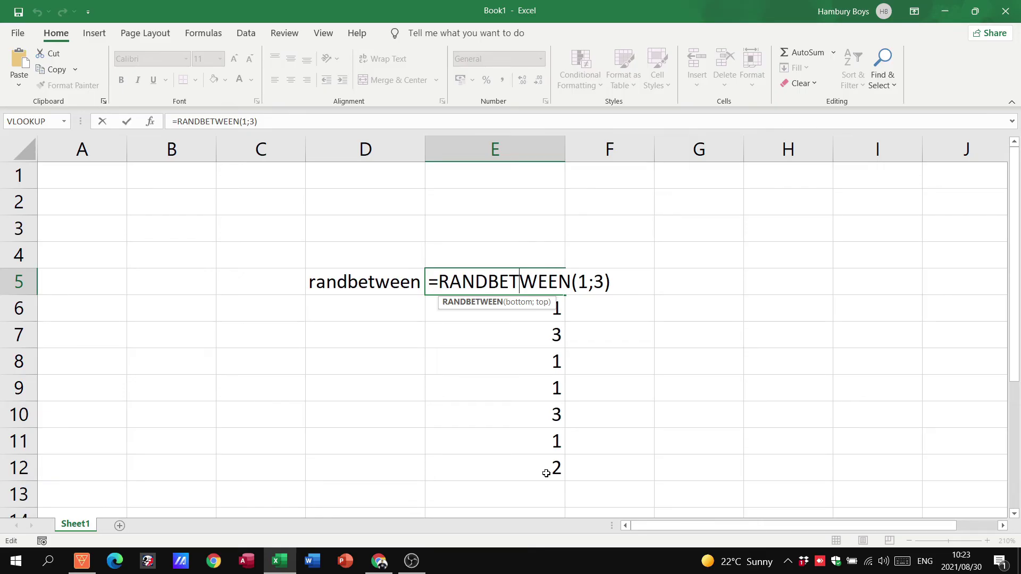
{"action": "key", "text": "Escape"}
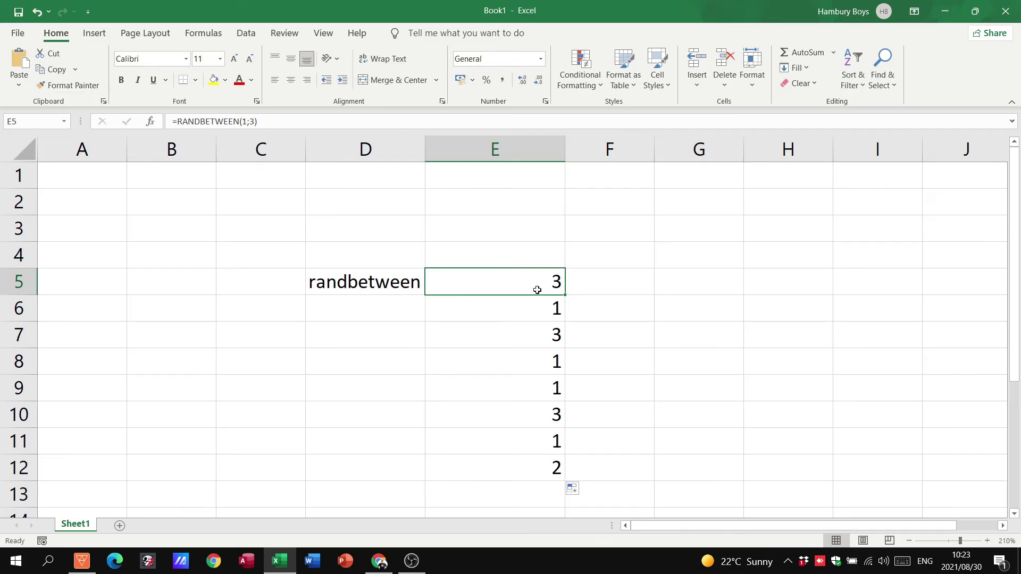
{"action": "double_click", "coordinate": [536, 285]}
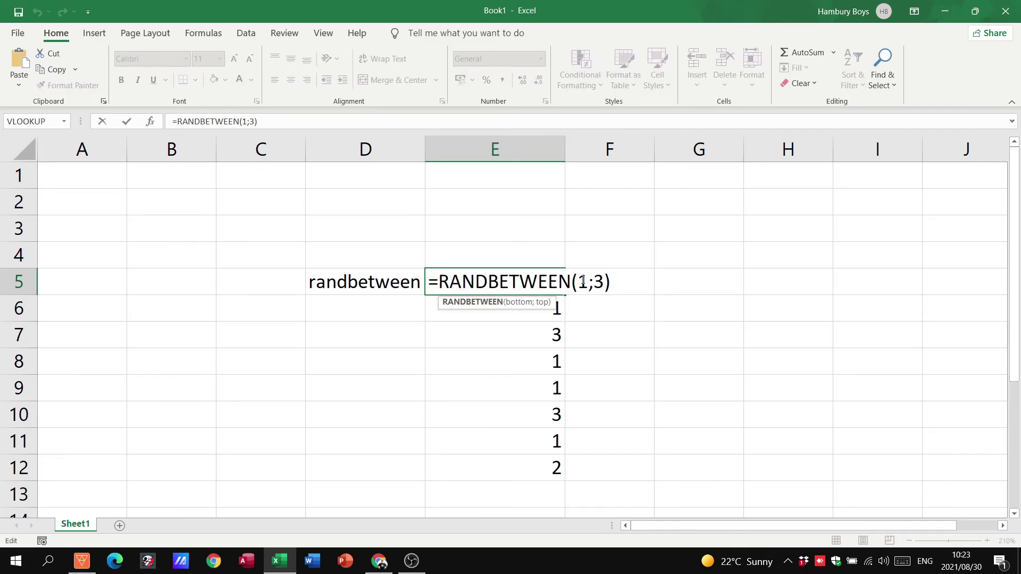
{"action": "key", "text": "Right"}
{"action": "key", "text": "Right"}
{"action": "key", "text": "Right"}
{"action": "key", "text": "Right"}
{"action": "key", "text": "Right"}
{"action": "key", "text": "Right"}
{"action": "key", "text": "Right"}
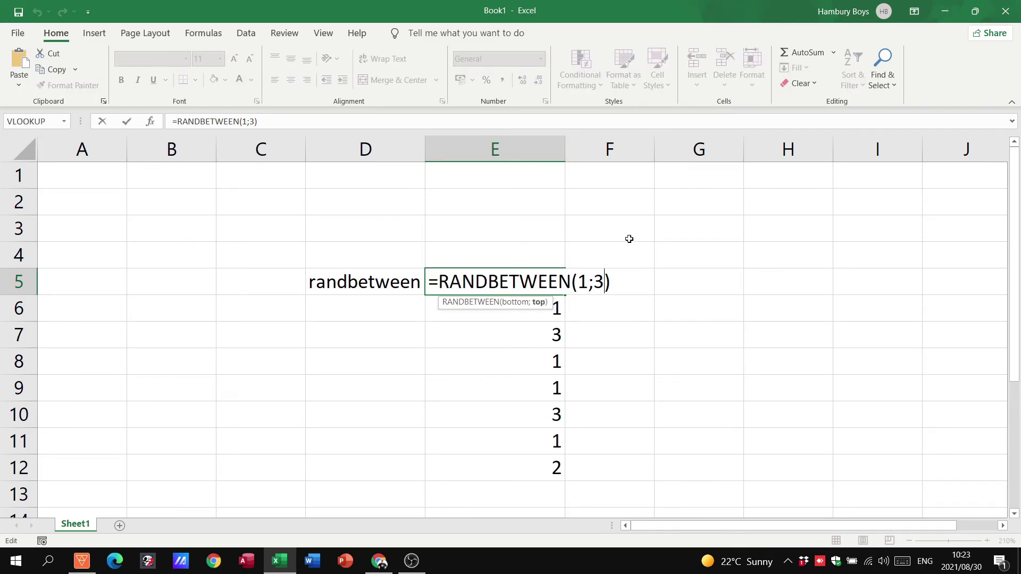
{"action": "key", "text": "BackSpace"}
{"action": "type", "text": "5"}
{"action": "key", "text": "Return"}
{"action": "left_click", "coordinate": [538, 275]}
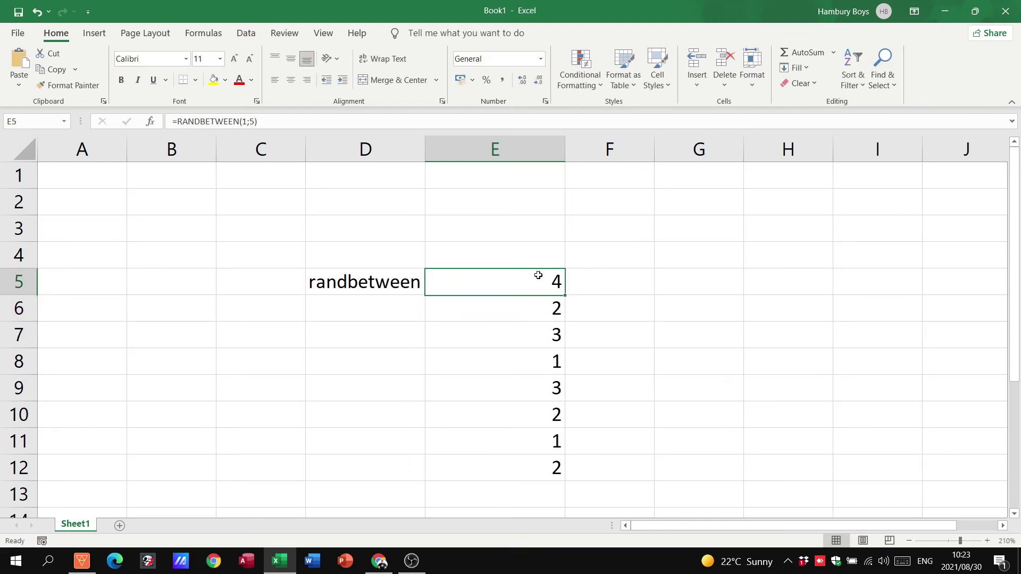
{"action": "left_click_drag", "start_coordinate": [565, 295], "coordinate": [562, 476]}
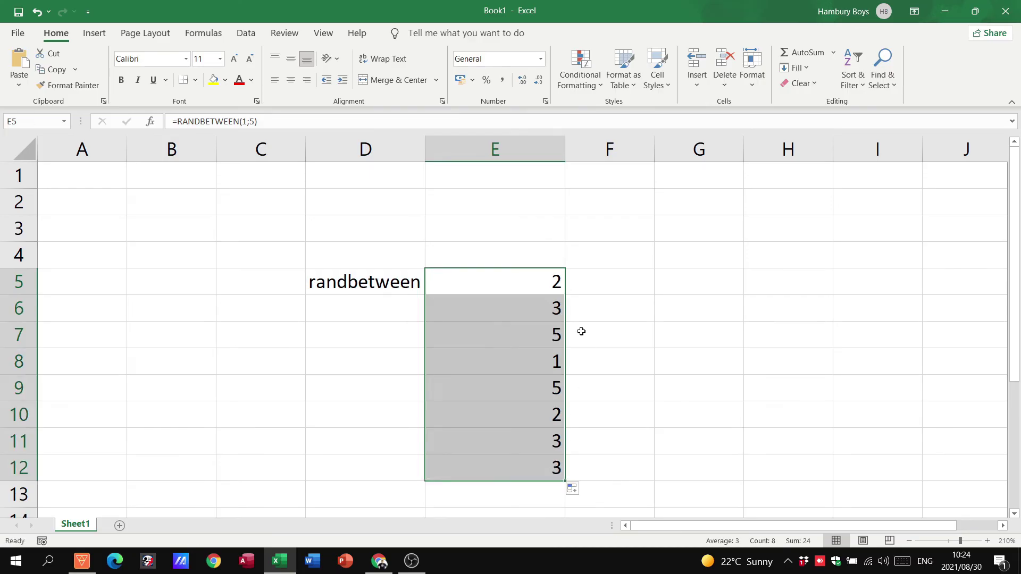
{"action": "left_click", "coordinate": [523, 282]}
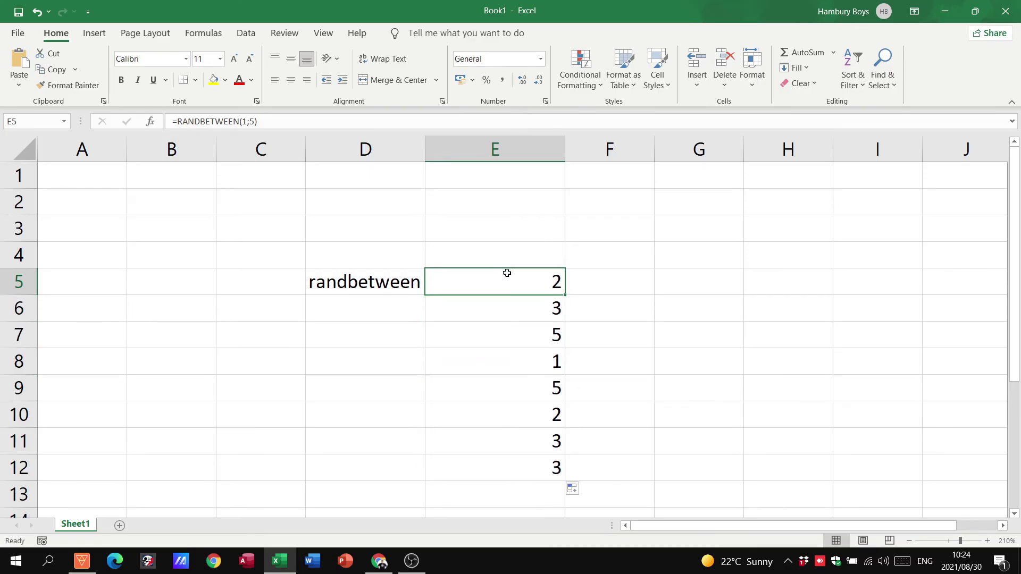
Step: Edit E5's formula to =RANDBETWEEN(2;4)
{"action": "double_click", "coordinate": [506, 273]}
{"action": "left_click", "coordinate": [586, 277]}
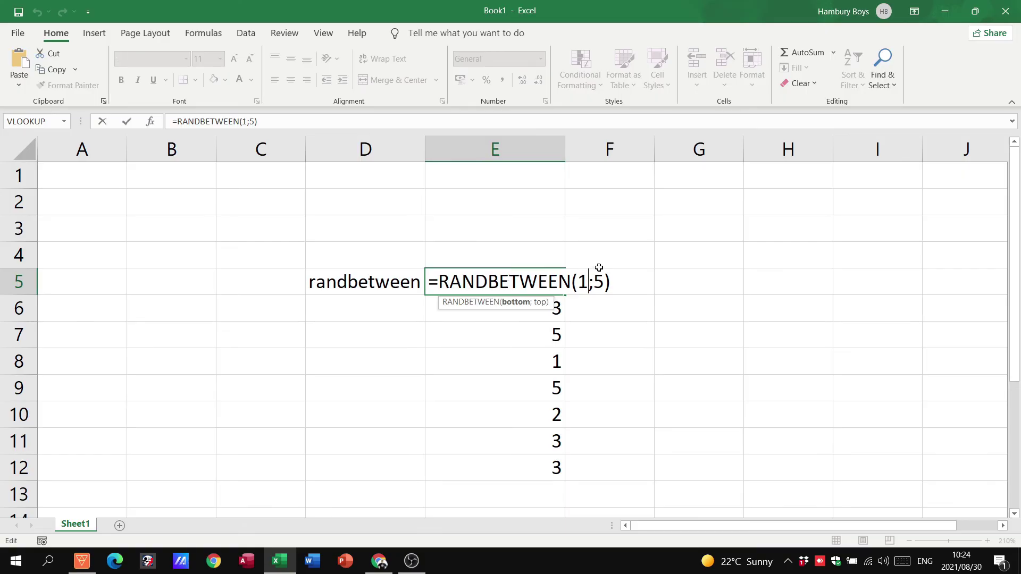
{"action": "key", "text": "BackSpace"}
{"action": "type", "text": "2"}
{"action": "key", "text": "Right"}
{"action": "key", "text": "Delete"}
{"action": "type", "text": "4"}
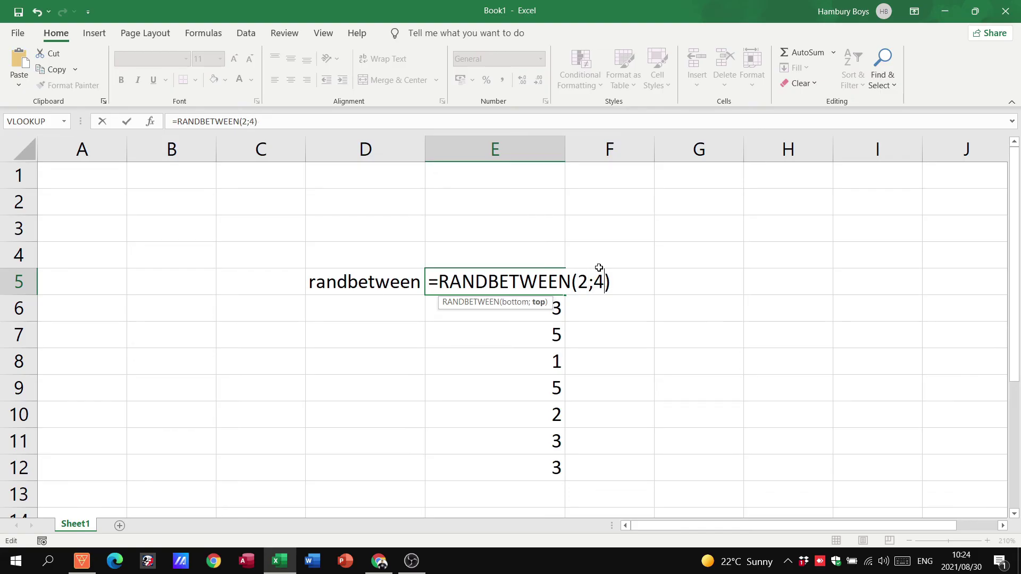
{"action": "key", "text": "Return"}
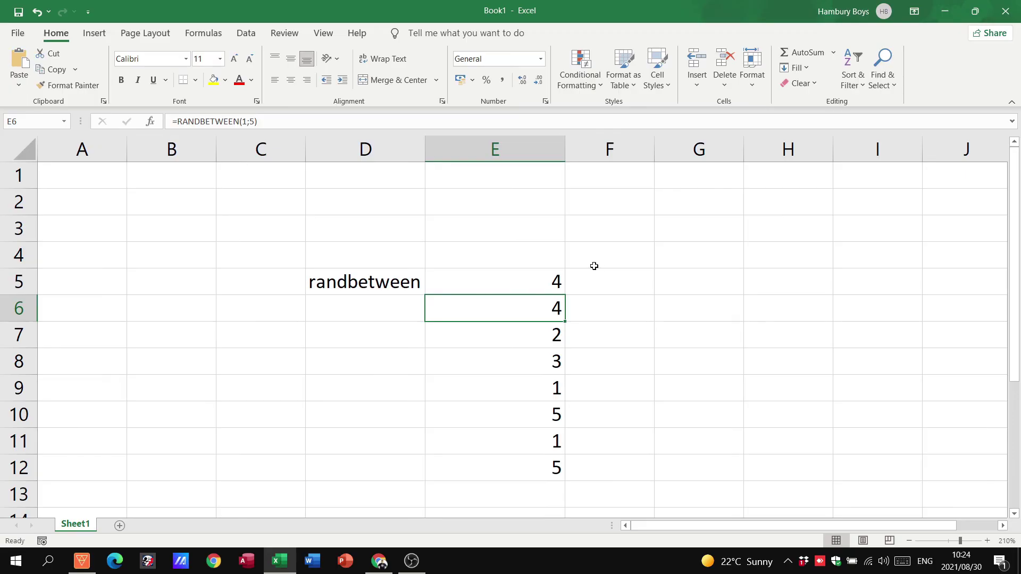
Step: Fill the RANDBETWEEN(2;4) formula down through E12 and recheck E5
{"action": "left_click", "coordinate": [563, 277]}
{"action": "left_click_drag", "start_coordinate": [564, 298], "coordinate": [555, 469]}
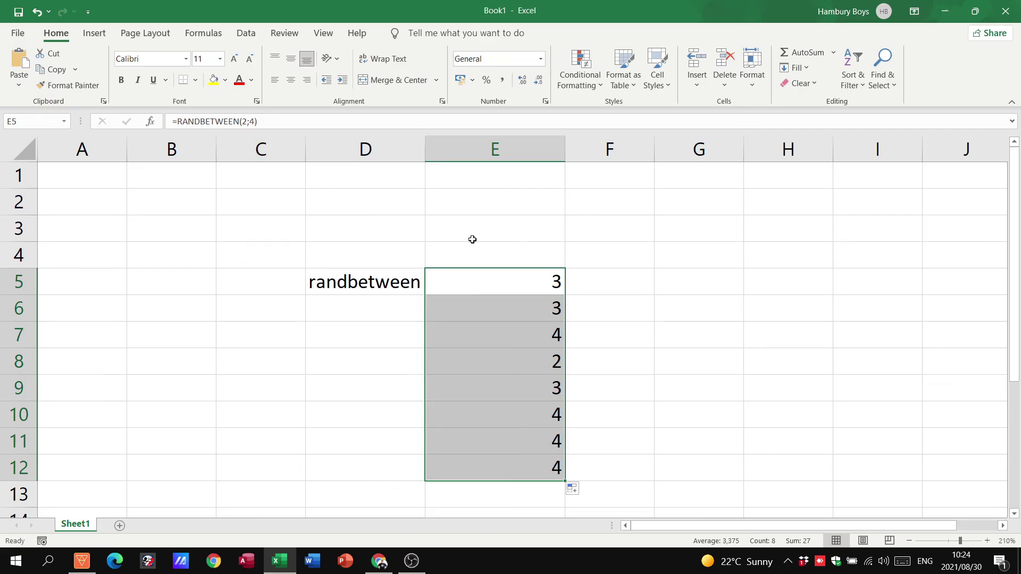
{"action": "left_click", "coordinate": [491, 290]}
{"action": "key", "text": "ctrl+Down"}
{"action": "double_click", "coordinate": [492, 287]}
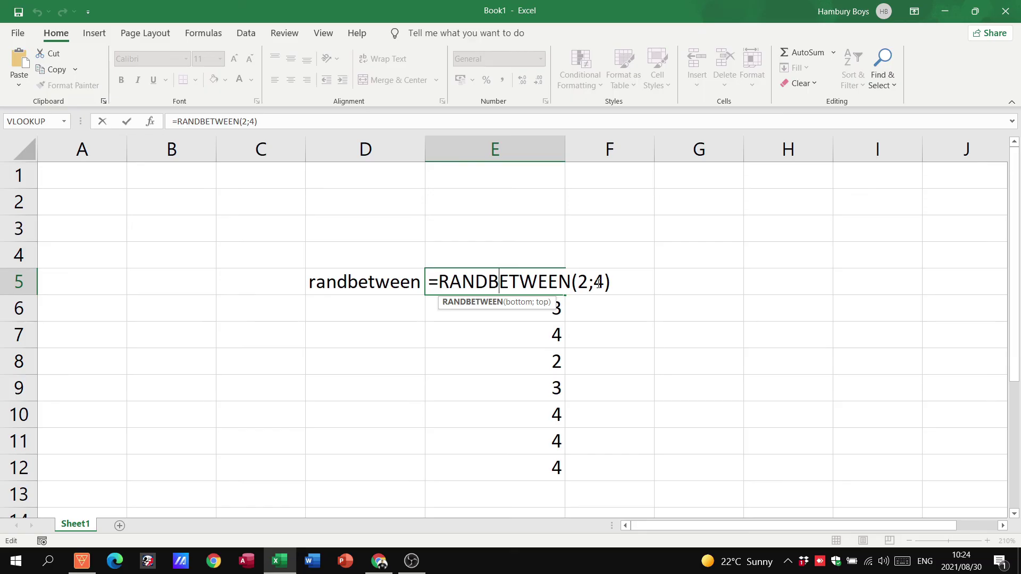
{"action": "key", "text": "ctrl+Return"}
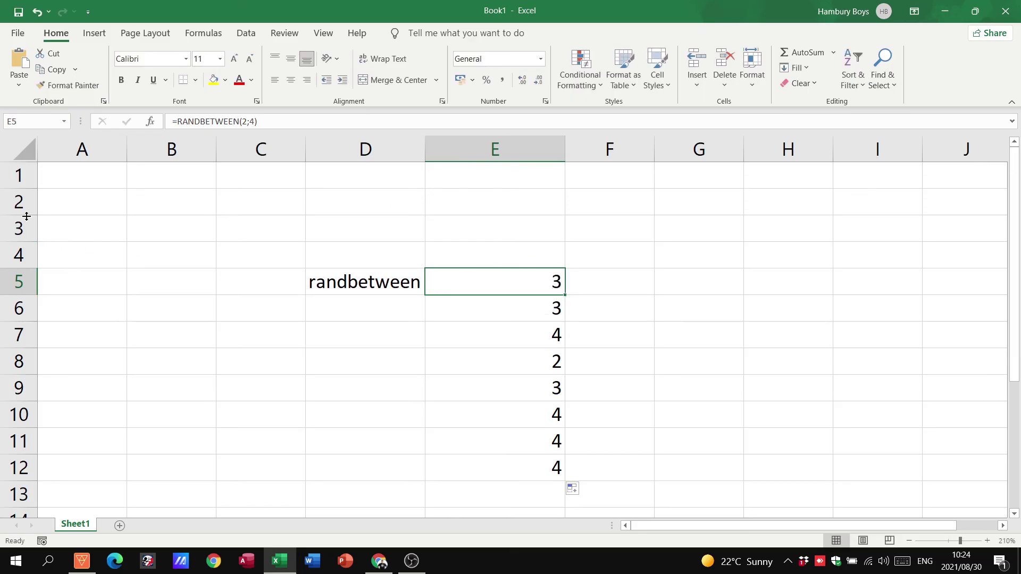
Step: Make row 2 slightly taller, abandoning a narrowing of column D
{"action": "left_click_drag", "start_coordinate": [27, 216], "coordinate": [26, 224]}
{"action": "left_click_drag", "start_coordinate": [131, 157], "coordinate": [131, 159]}
{"action": "left_click_drag", "start_coordinate": [426, 150], "coordinate": [374, 151]}
{"action": "key", "text": "Escape"}
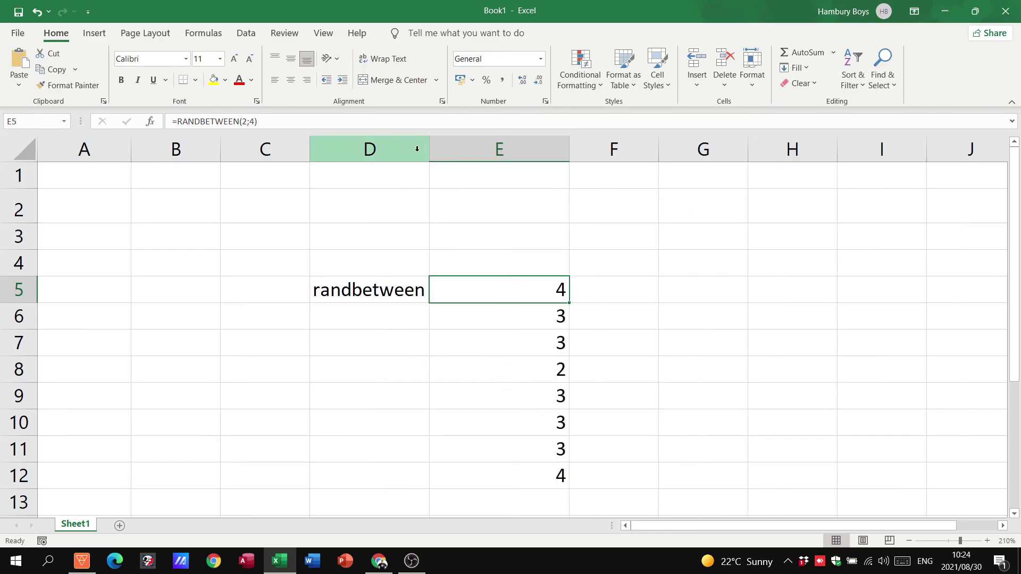